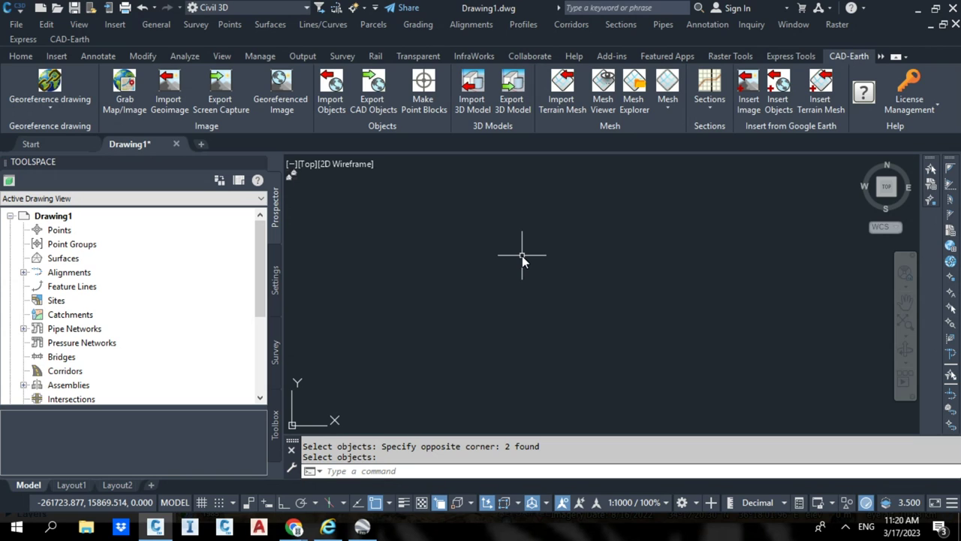
click(66, 99)
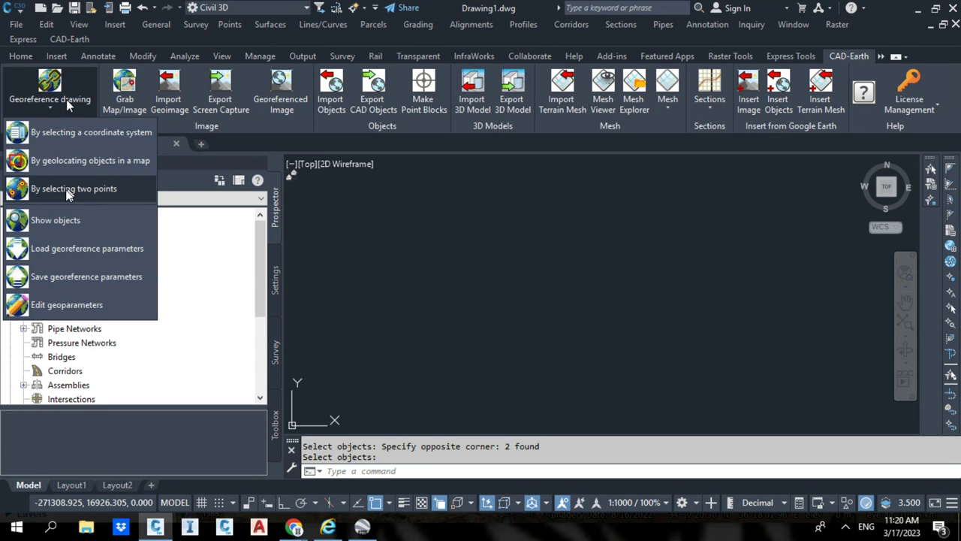
click(514, 251)
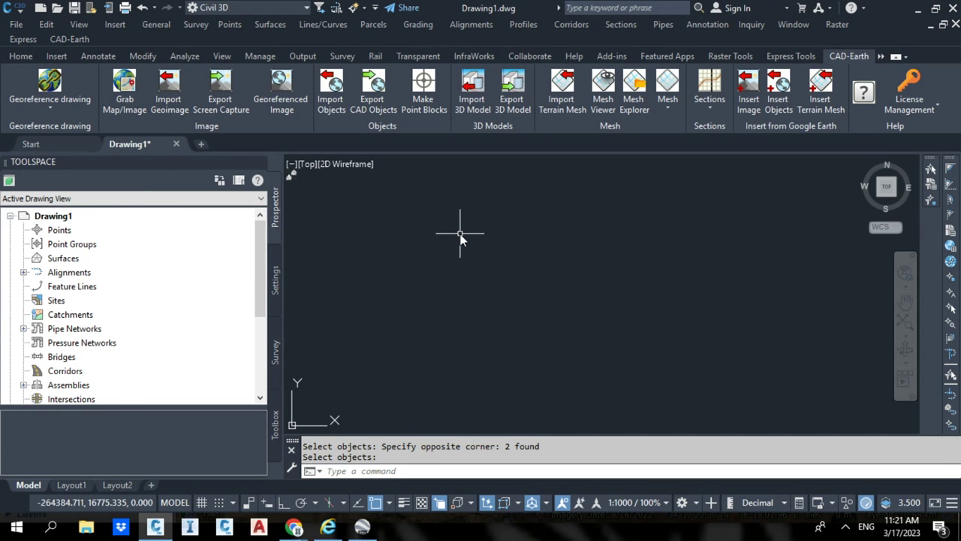
Switch to Google Earth Pro and show the mountain terrain around Lazzab Ecolodge
click(363, 527)
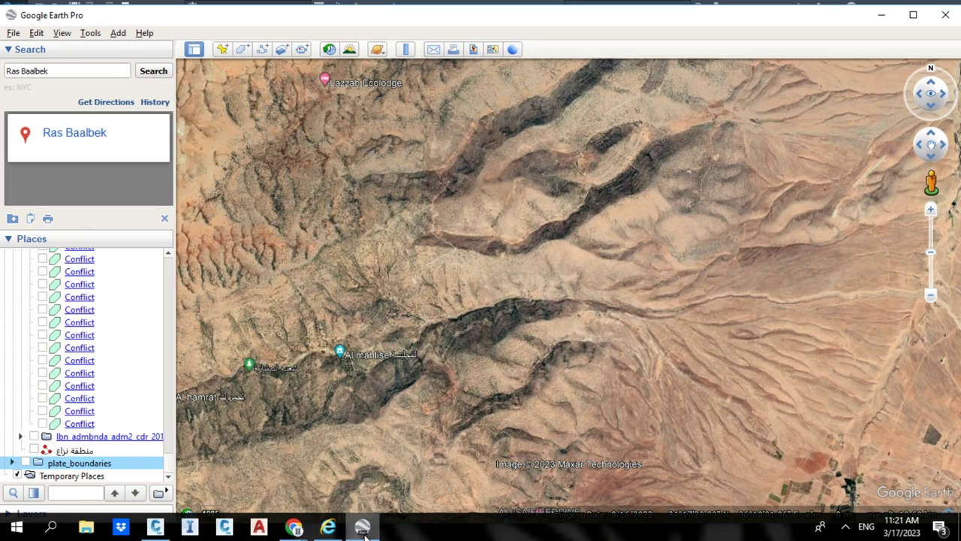
scroll(468, 275, down, 2)
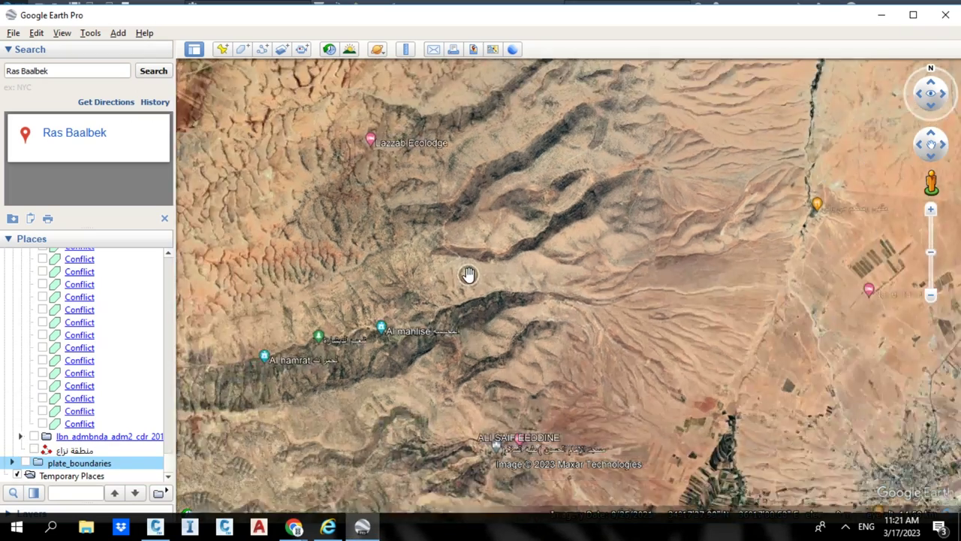
scroll(473, 267, up, 2)
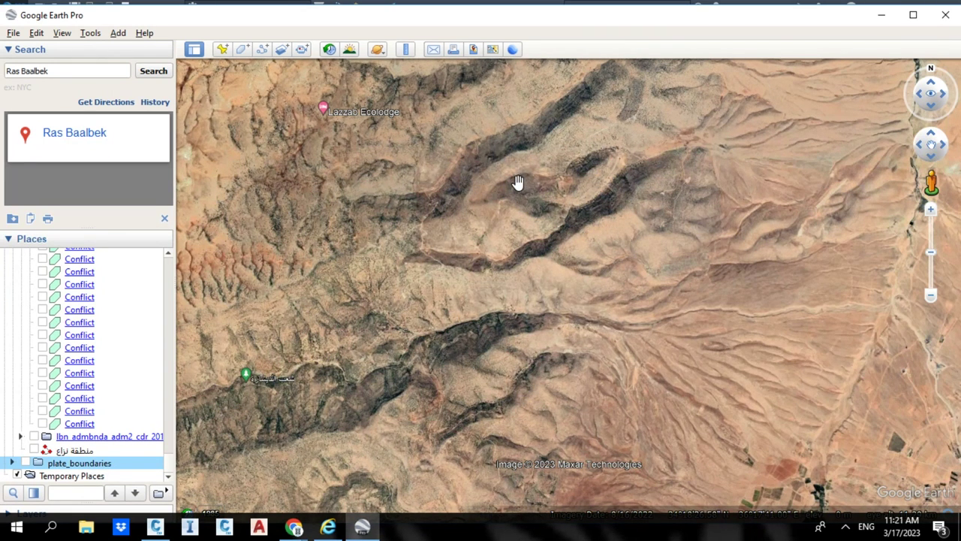
click(222, 49)
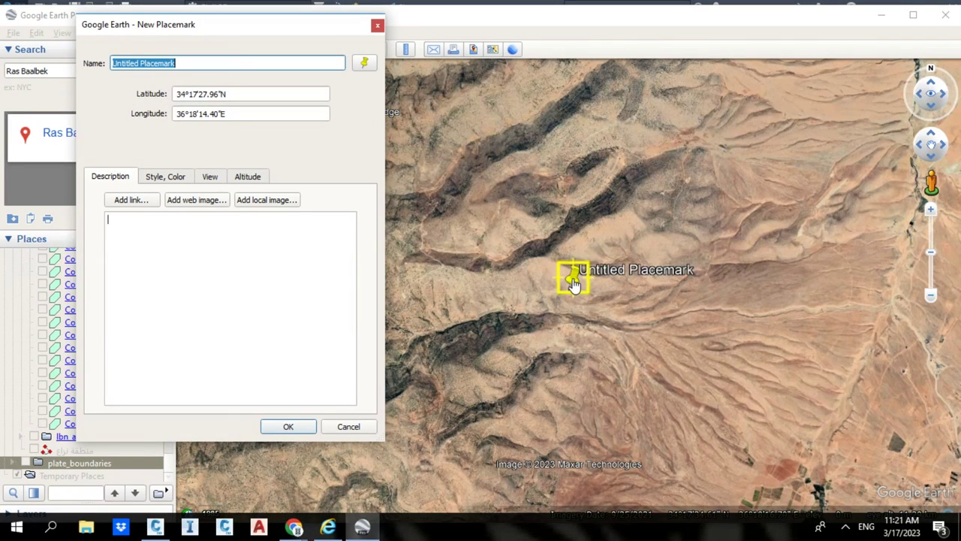
click(377, 25)
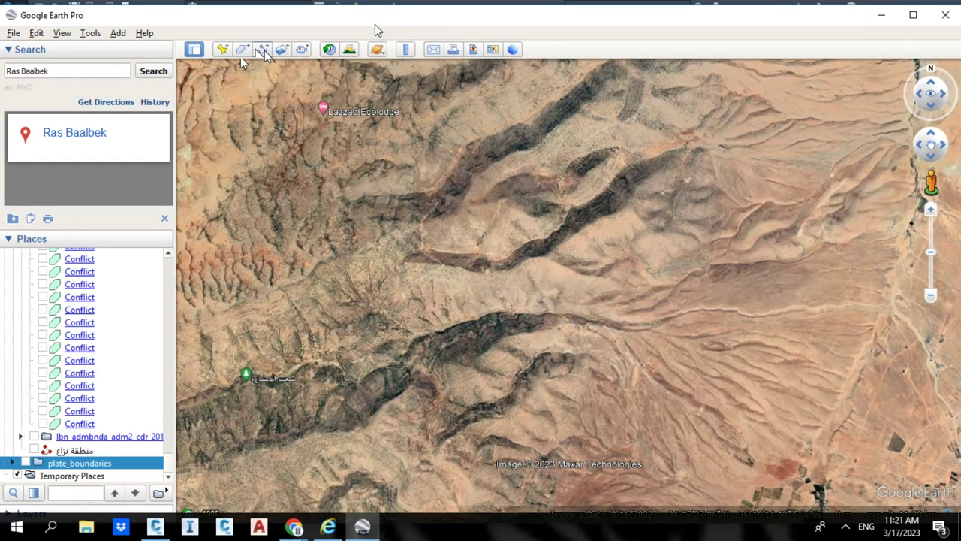
Draw a five-point, nearly closed four-sided path around the ridges southeast of Lazzab Ecolodge and name it tst
click(263, 51)
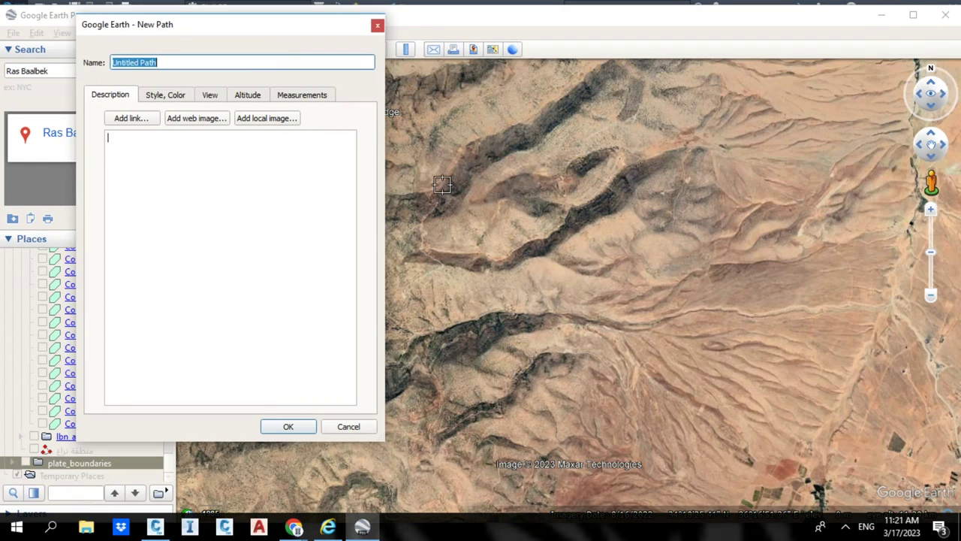
click(443, 186)
click(587, 161)
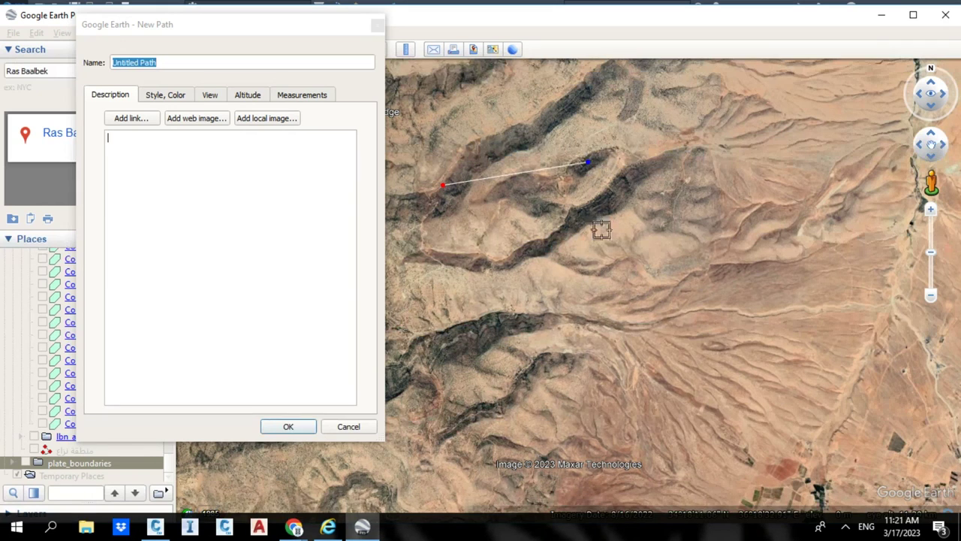
click(608, 247)
click(478, 274)
click(445, 197)
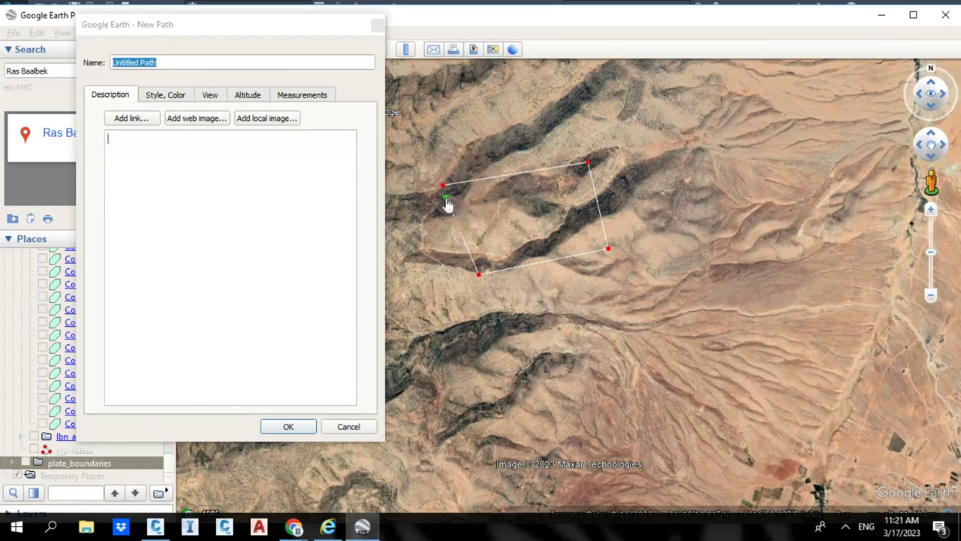
click(174, 66)
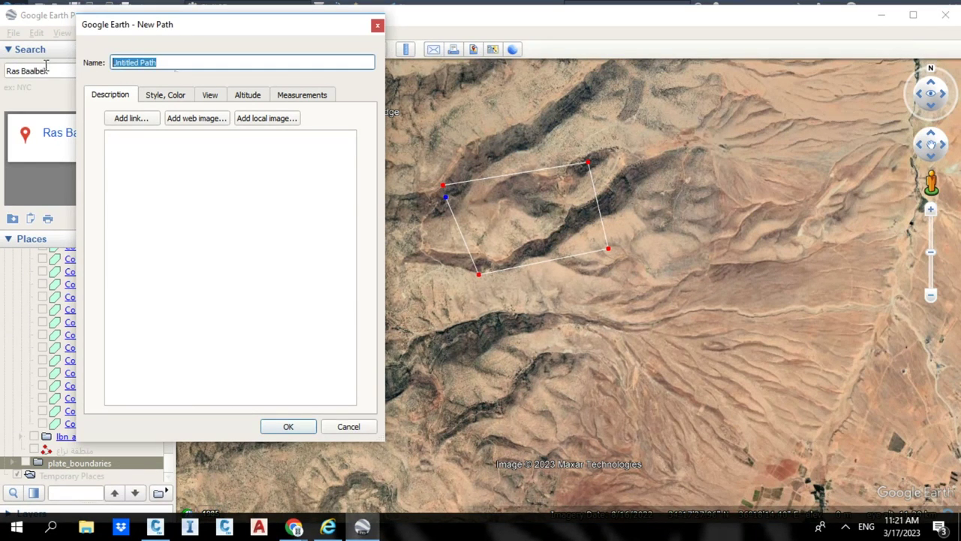
text(tst)
click(288, 426)
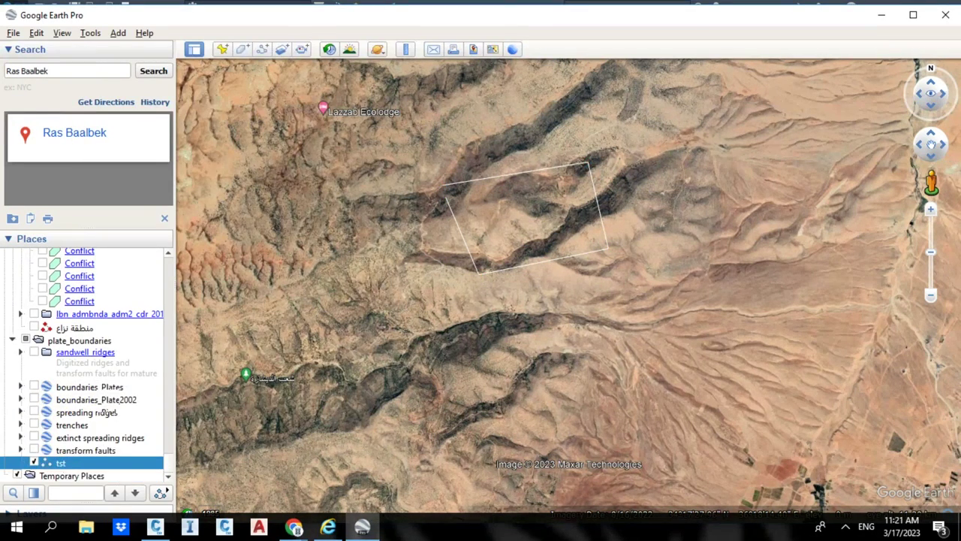
Save the tst path as a KML file in the Desktop's drape folder, replacing the existing test rass file
right_click(75, 465)
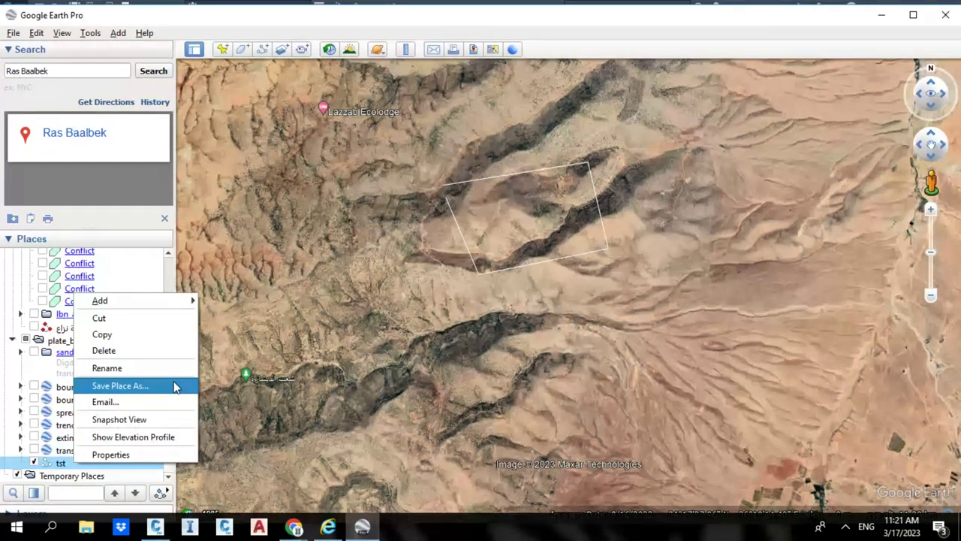
click(173, 386)
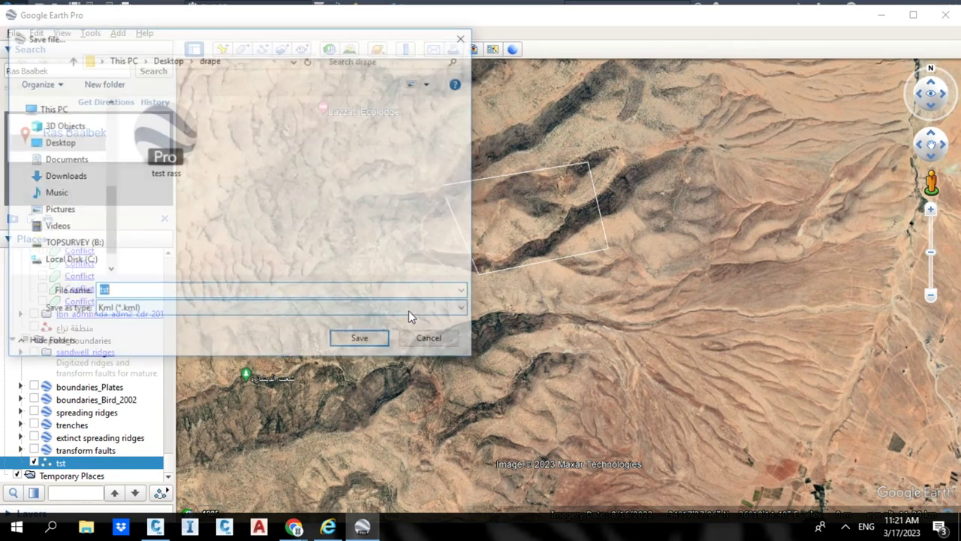
click(181, 137)
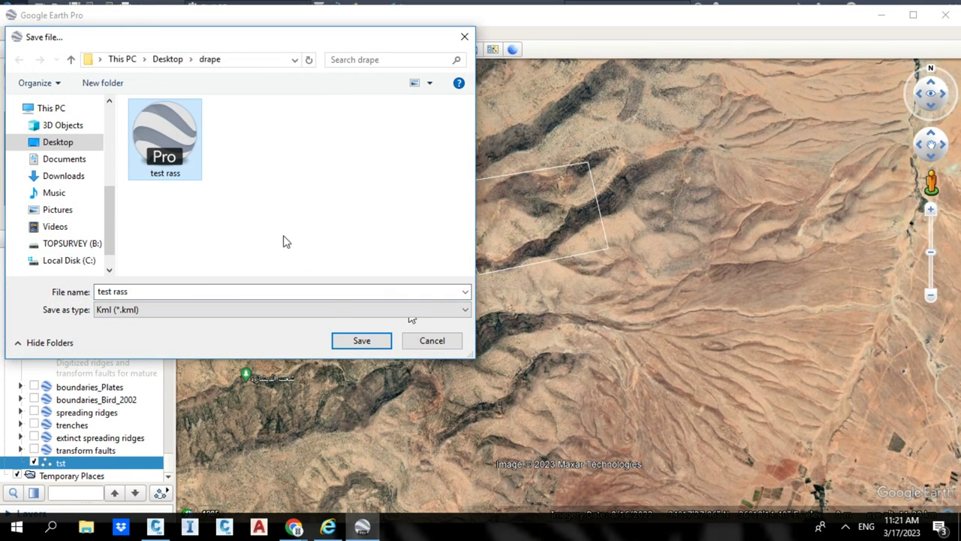
click(364, 340)
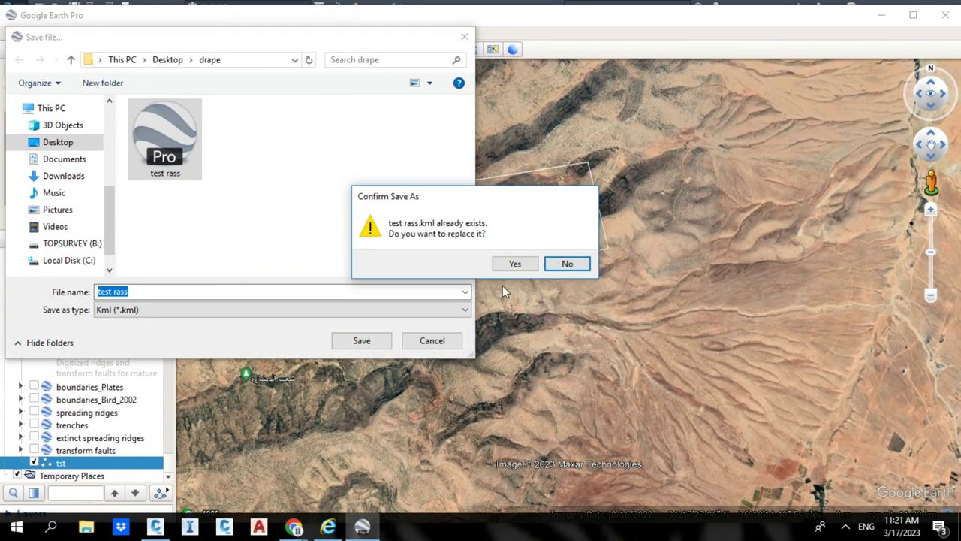
click(521, 265)
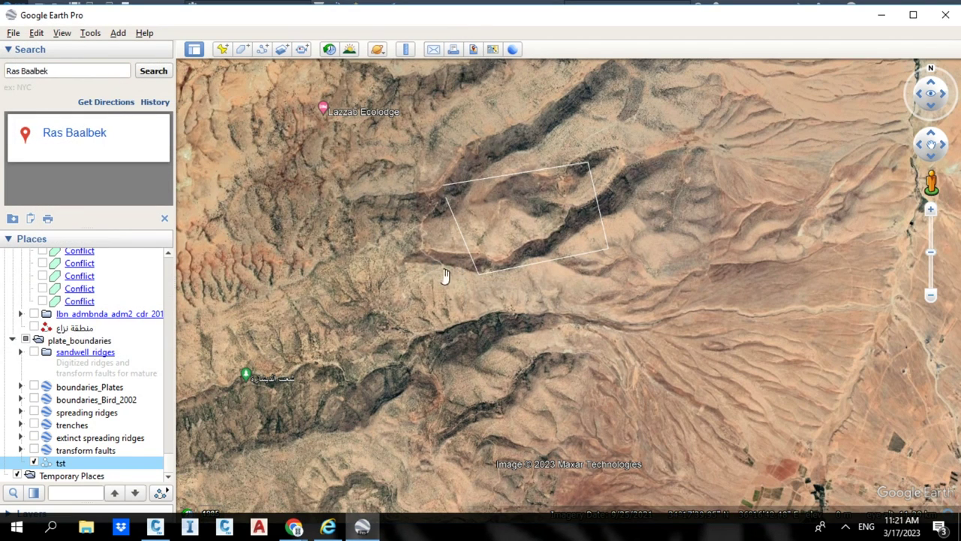
Switch back to Civil 3D and check the units and coordinate system zone in Drawing1's drawing settings
click(881, 15)
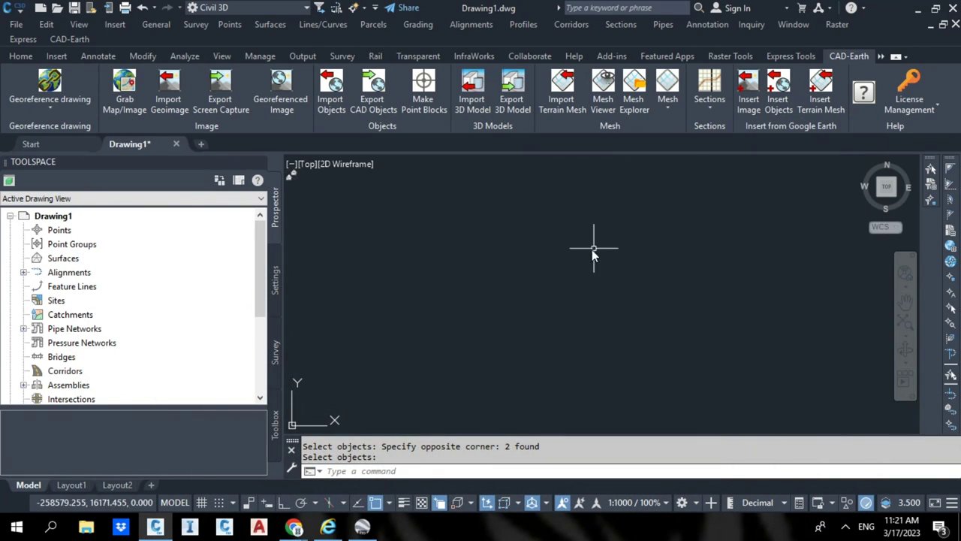
click(276, 285)
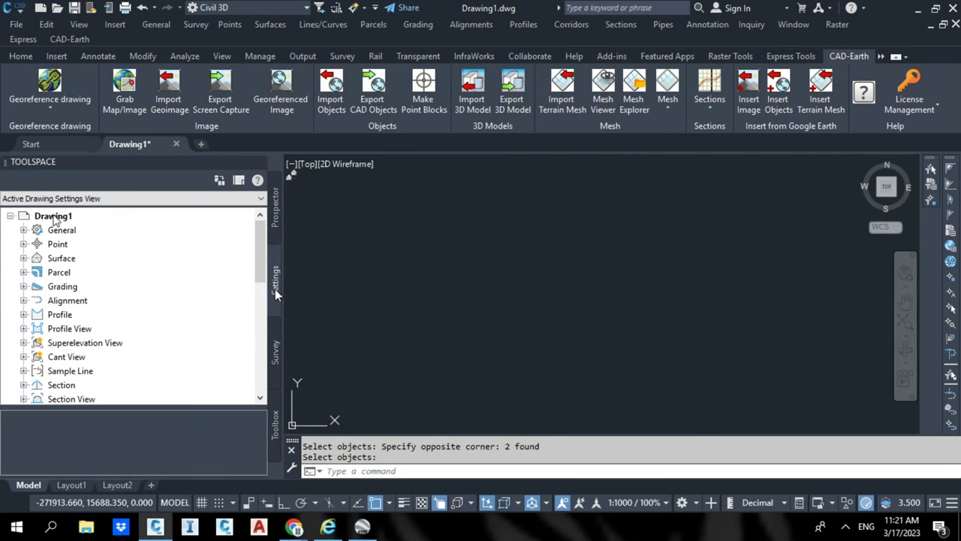
right_click(54, 218)
click(113, 220)
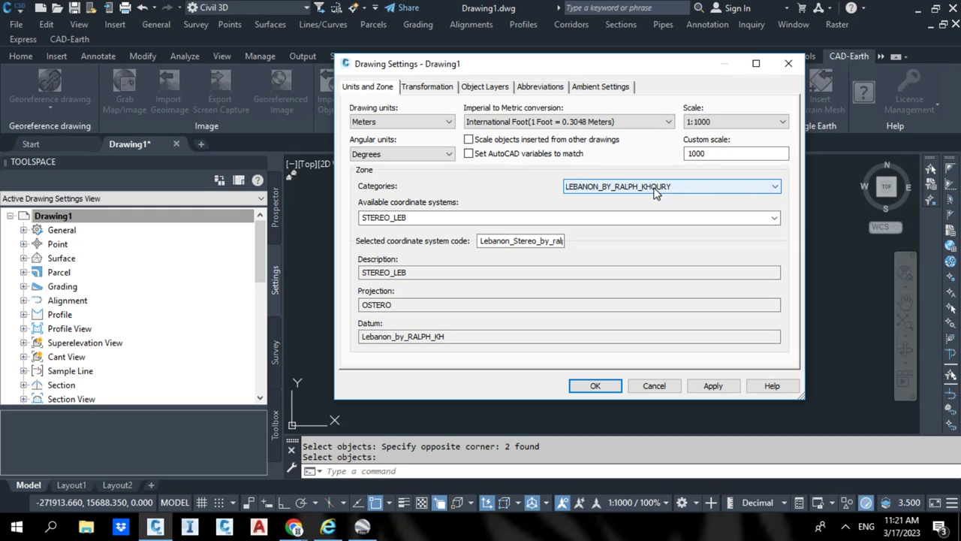
click(596, 386)
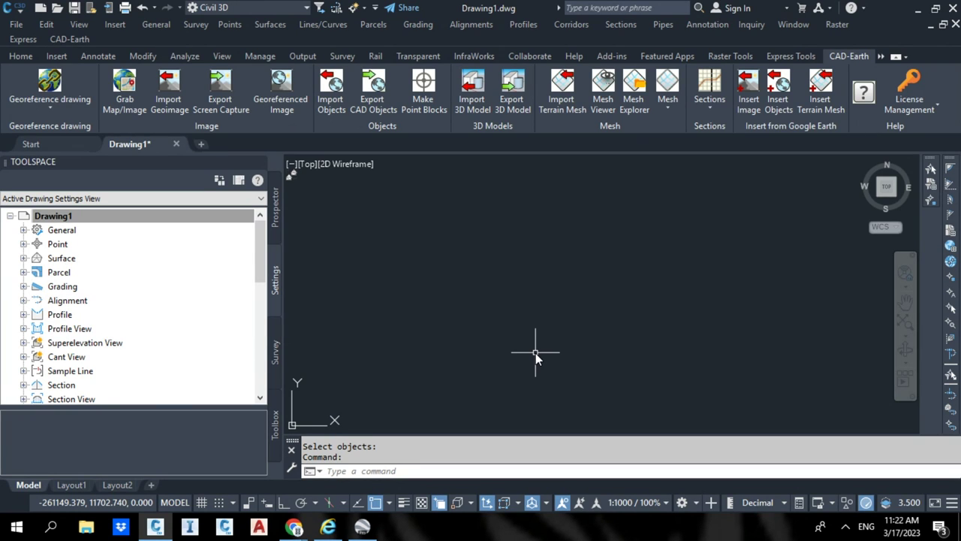
Import test rass.kml from the drape folder into the drawing with MAPIMPORT, keeping the default layer and LL84 coordinate settings
text(mapimport)
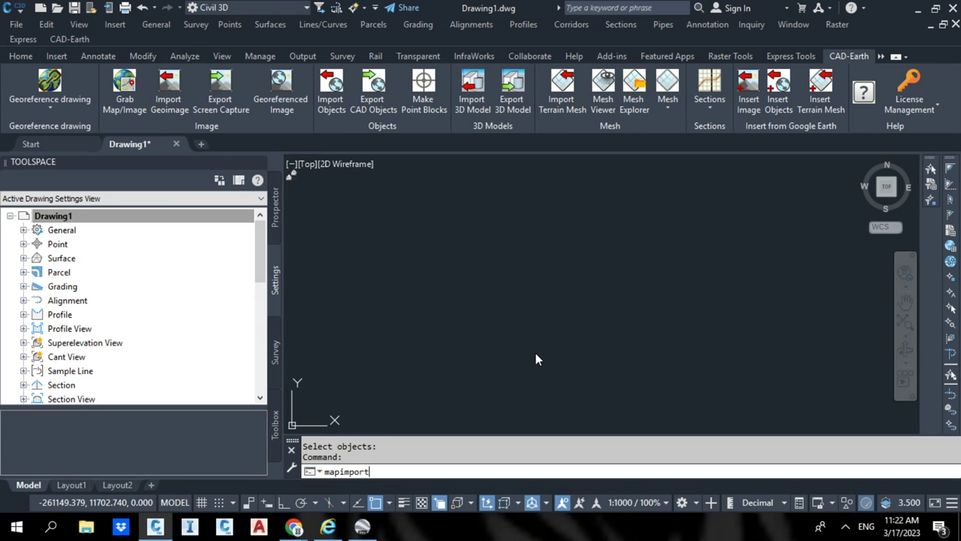
key(Return)
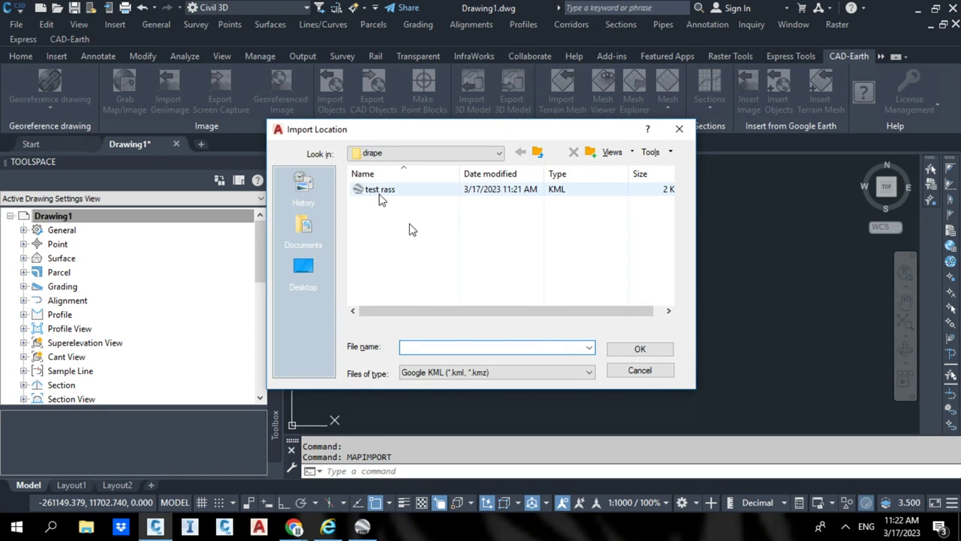
click(380, 191)
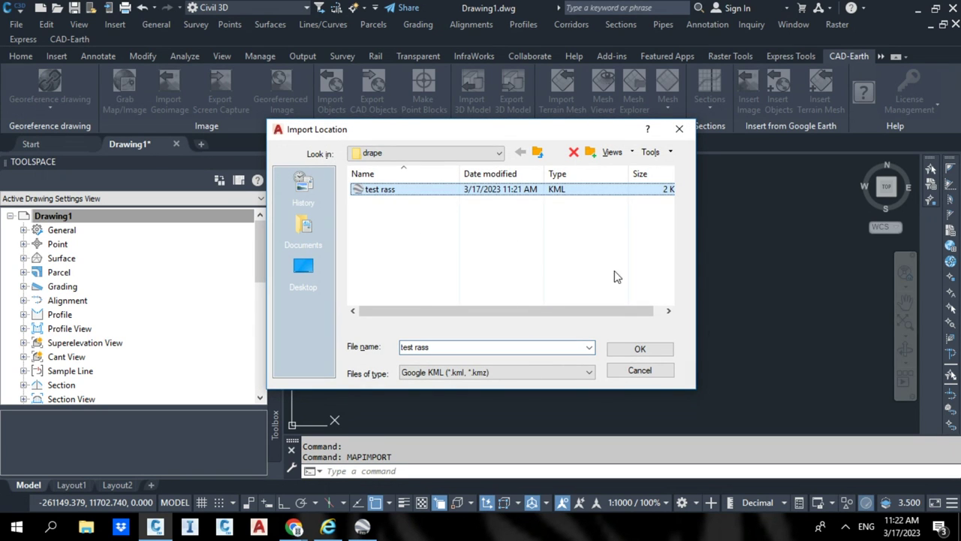
click(658, 351)
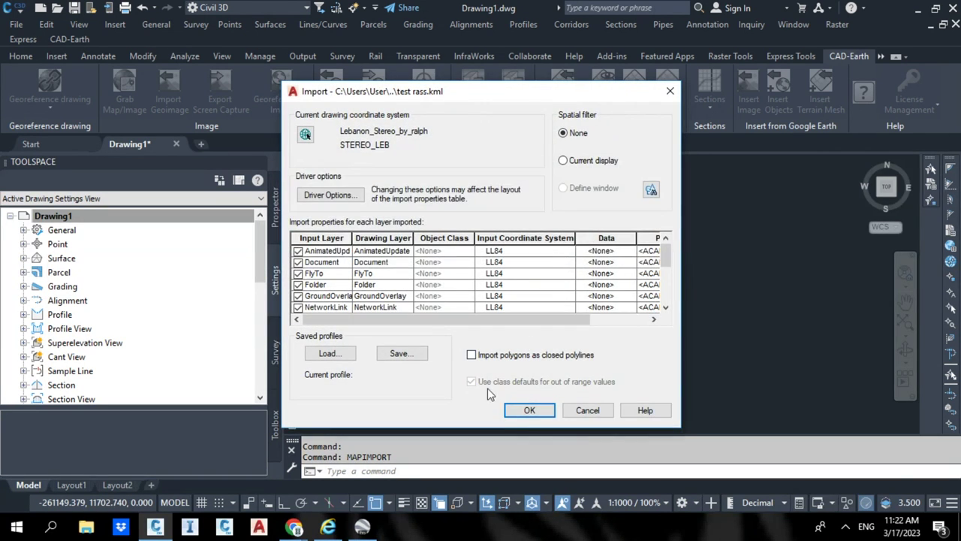
click(529, 410)
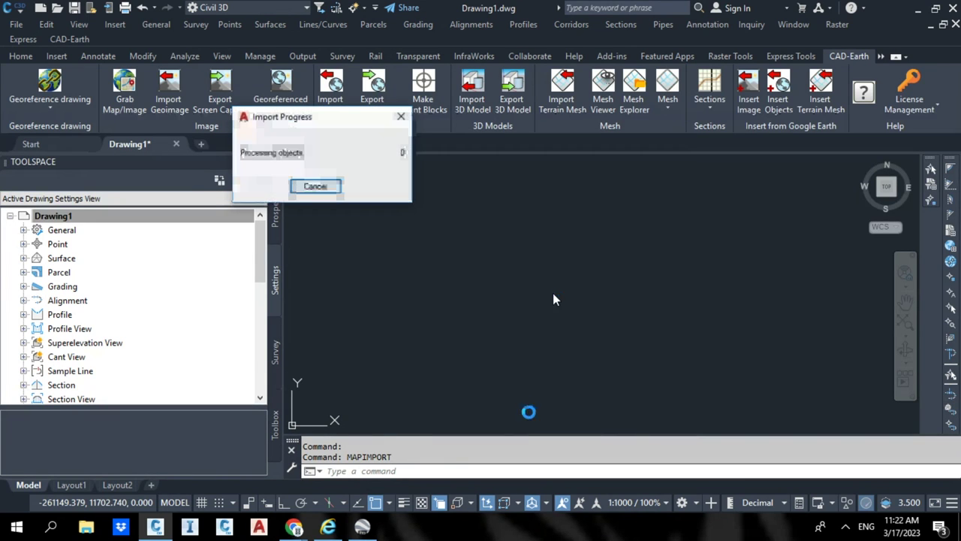
text(z)
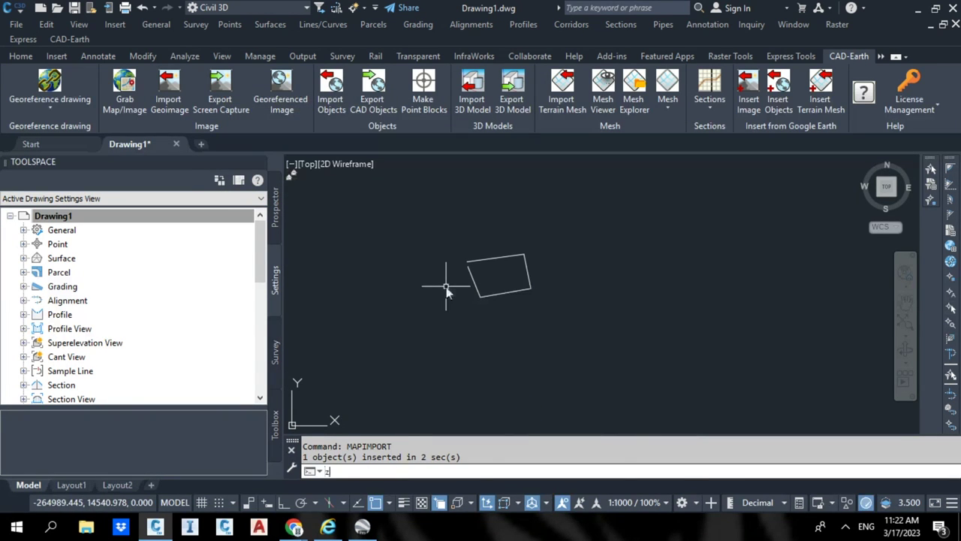
key(Return)
text(e)
key(Return)
text(i)
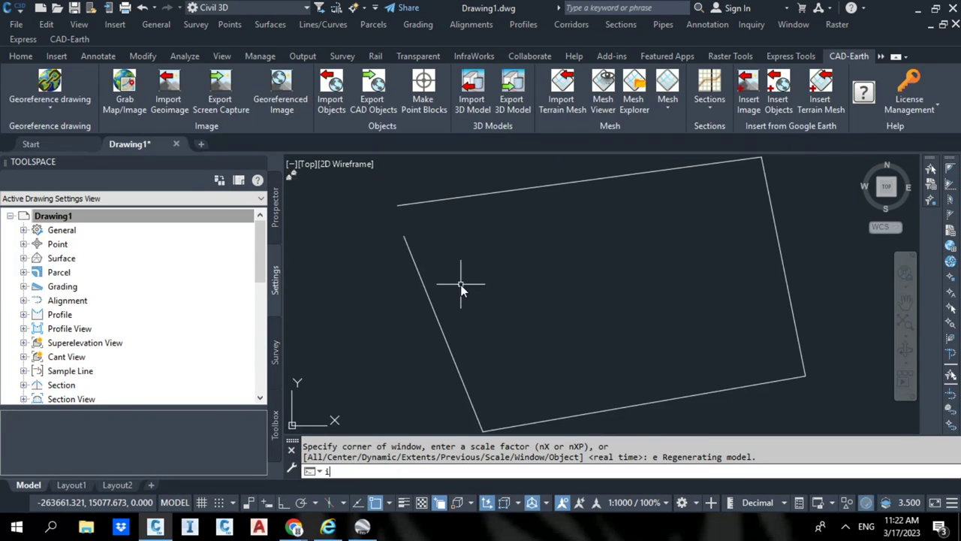
key(Return)
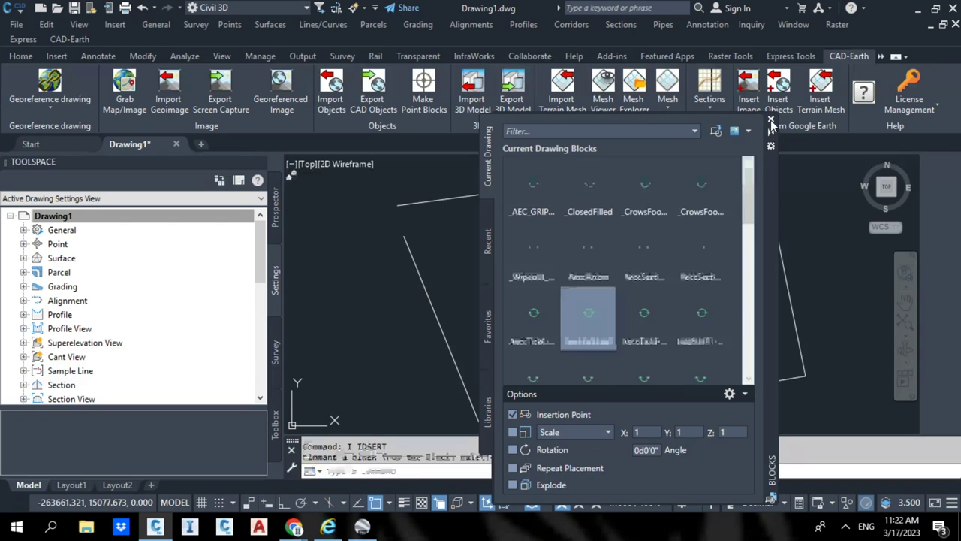
key(Escape)
key(Escape)
text(i)
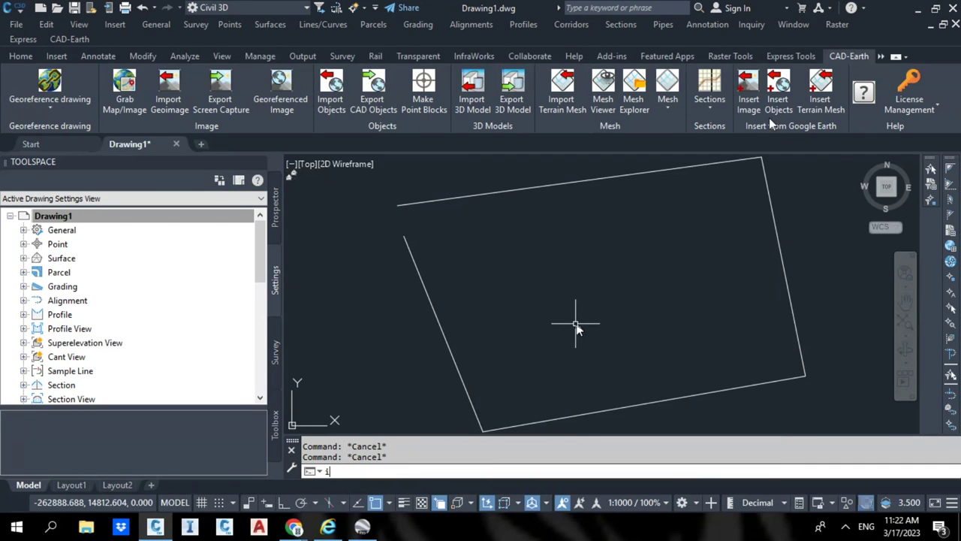
key(Return)
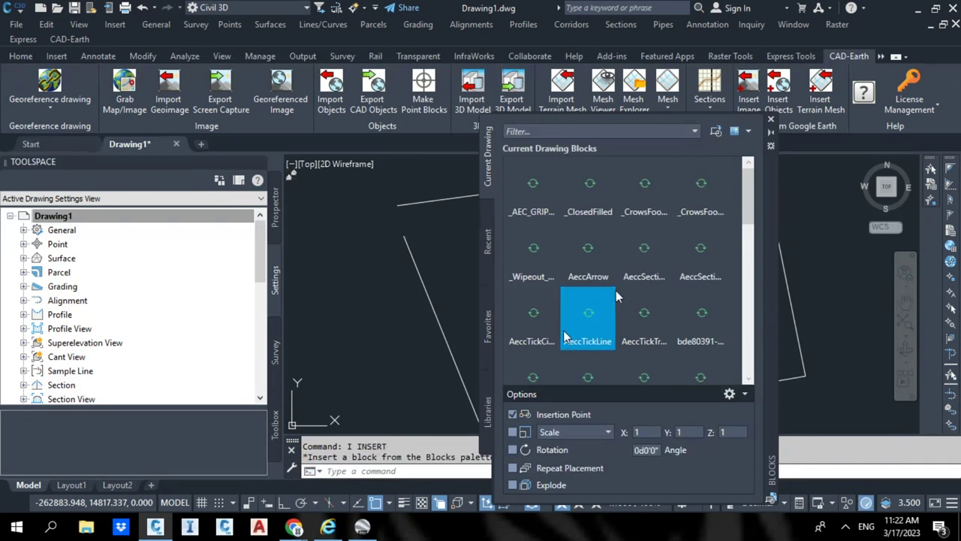
click(770, 118)
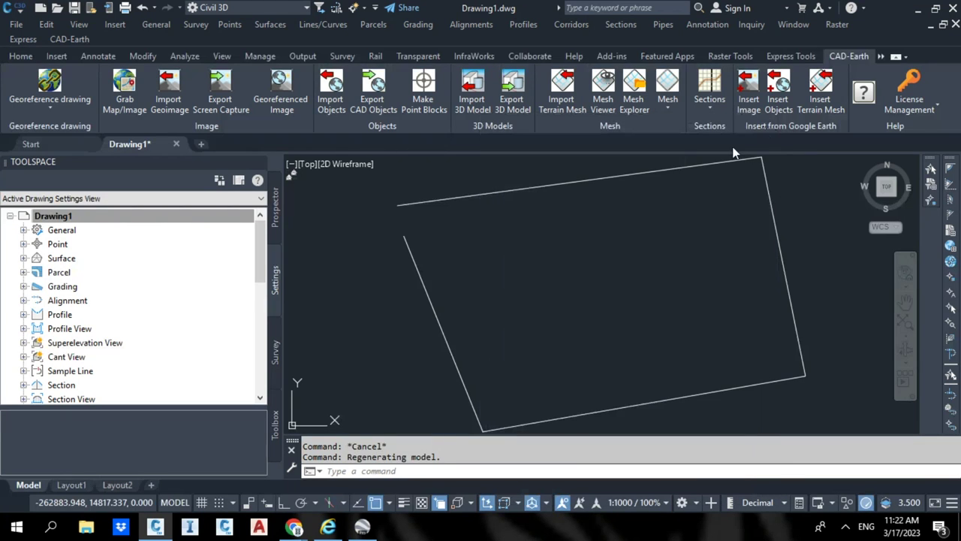
Query the coordinates of the open upper end of the imported boundary's west side with the ID command
text(ID)
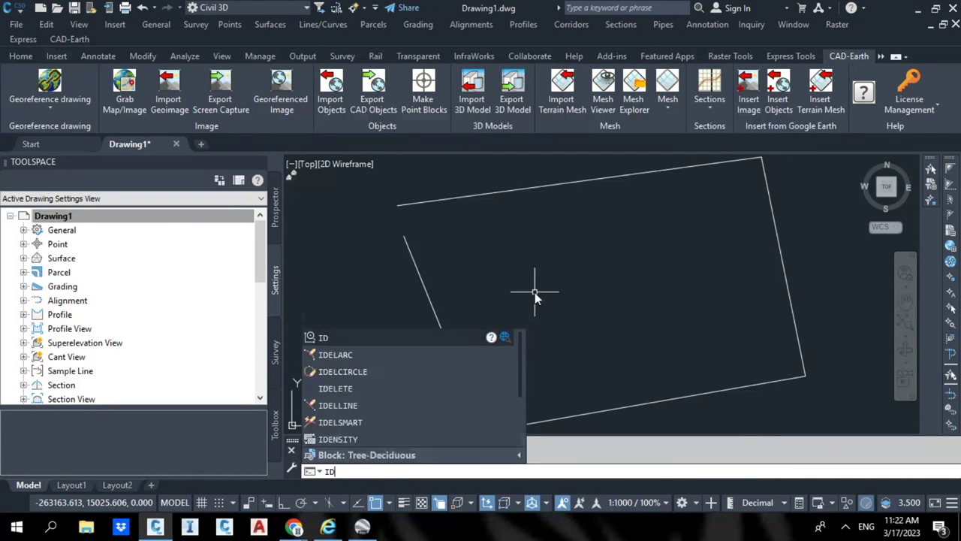
key(Return)
click(408, 240)
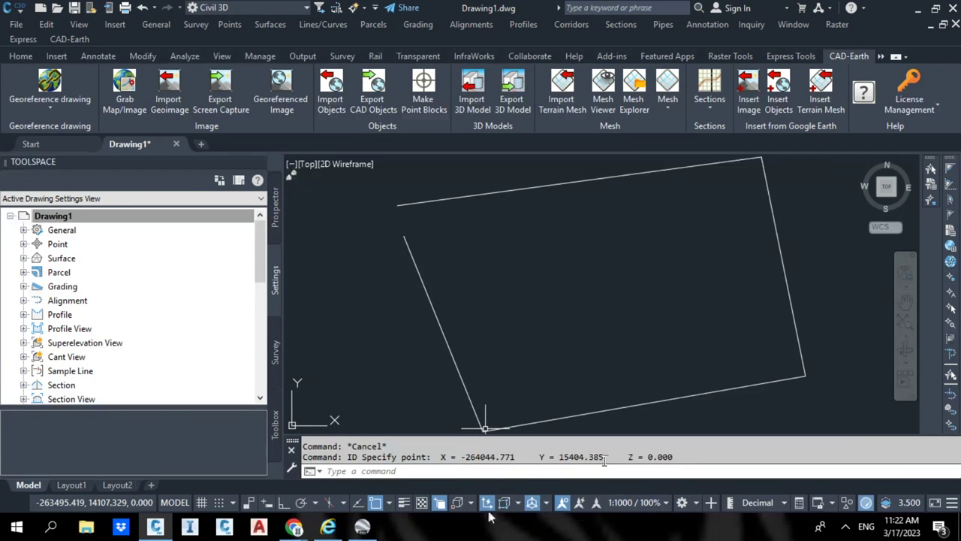
scroll(589, 319, down, 6)
middle_drag(589, 319, 552, 311)
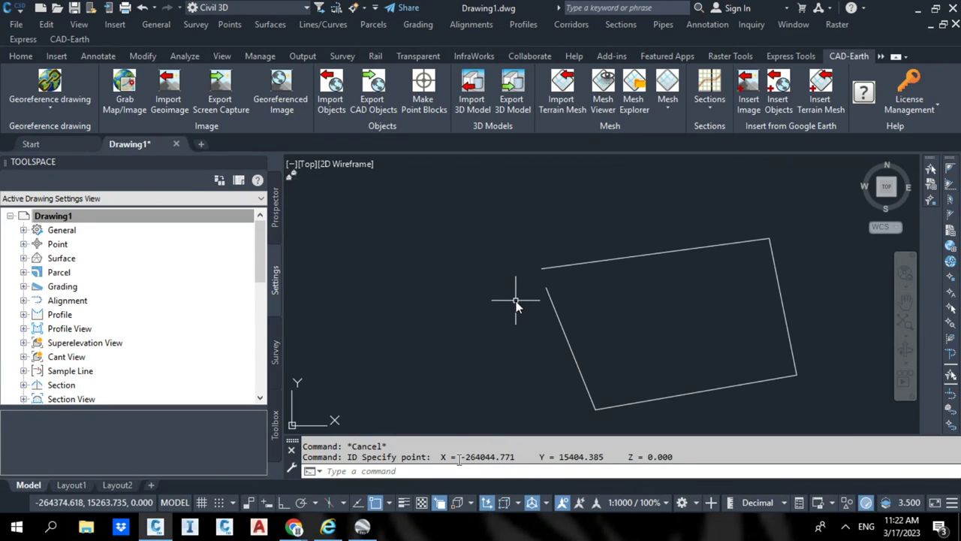
Draw a polyline across the gap between the two open ends at the boundary's northwest corner
scroll(516, 302, up, 3)
text(pl)
key(Return)
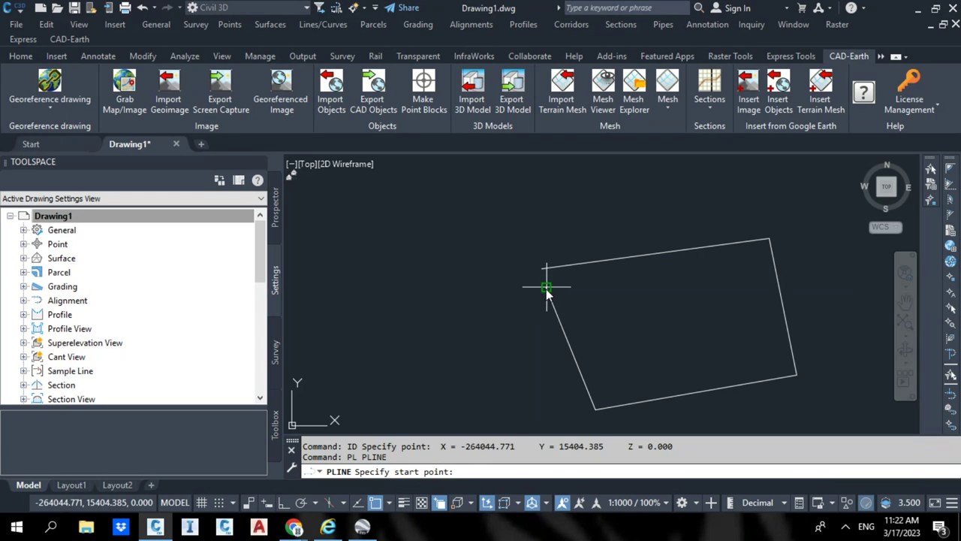
click(542, 269)
click(542, 274)
key(Return)
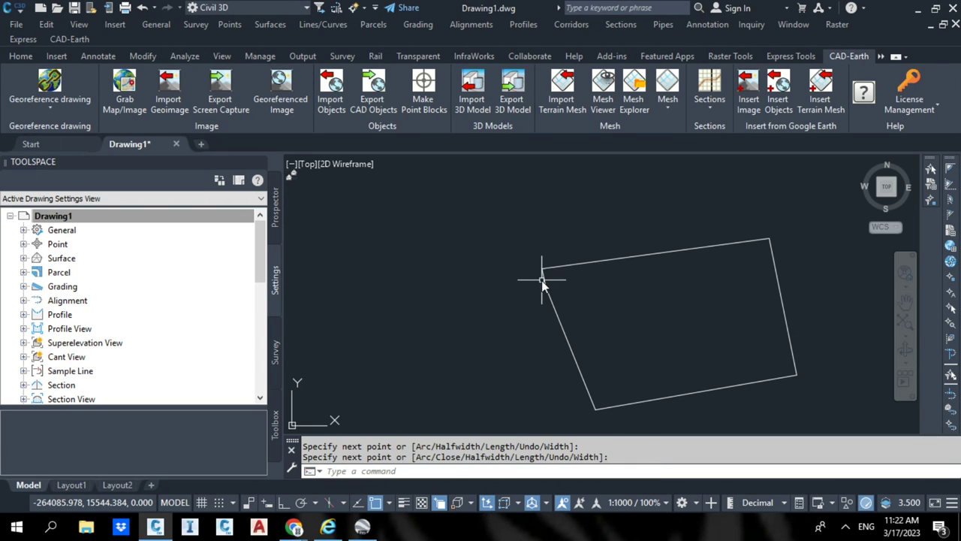
Join the short closing polyline and the imported boundary into a single closed polyline
text(j)
key(Return)
click(544, 275)
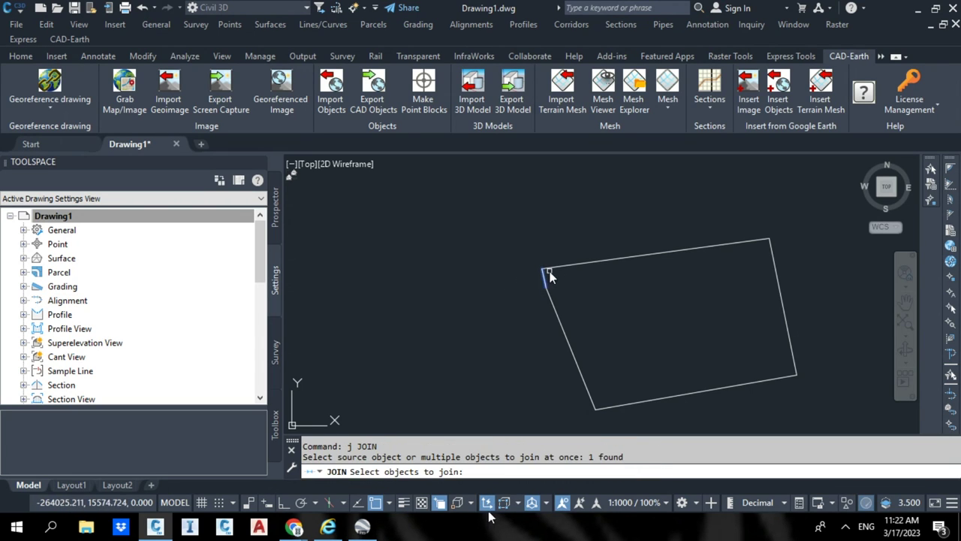
click(553, 268)
key(Return)
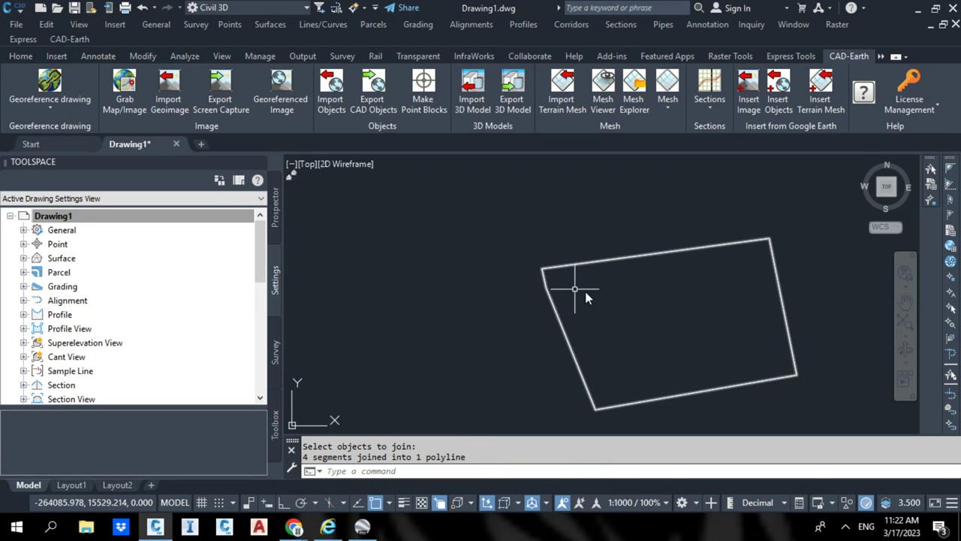
middle_drag(585, 306, 528, 304)
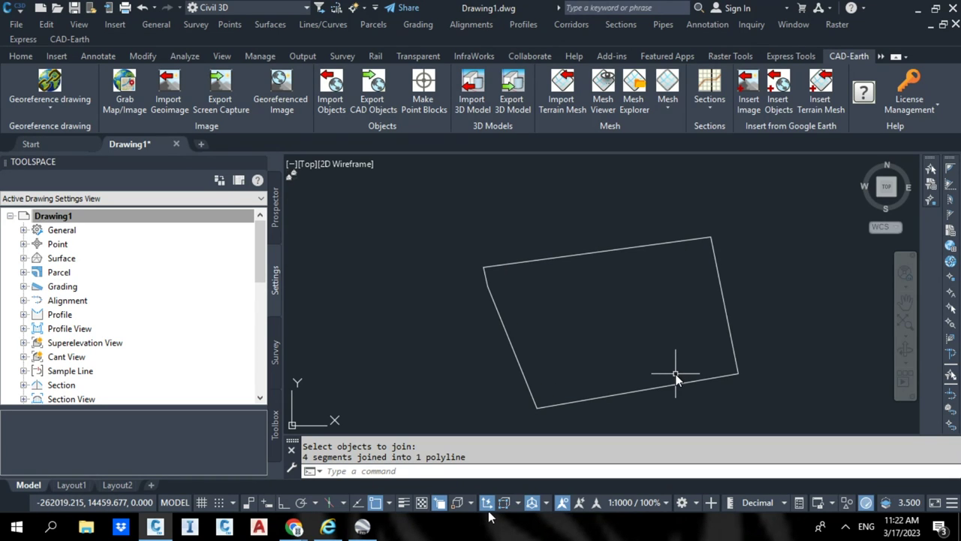
Import a Google Earth terrain mesh inside the closed boundary polyline, using Highest grid resolution, 0.00 rotation and the Cesium terrain provider
click(562, 89)
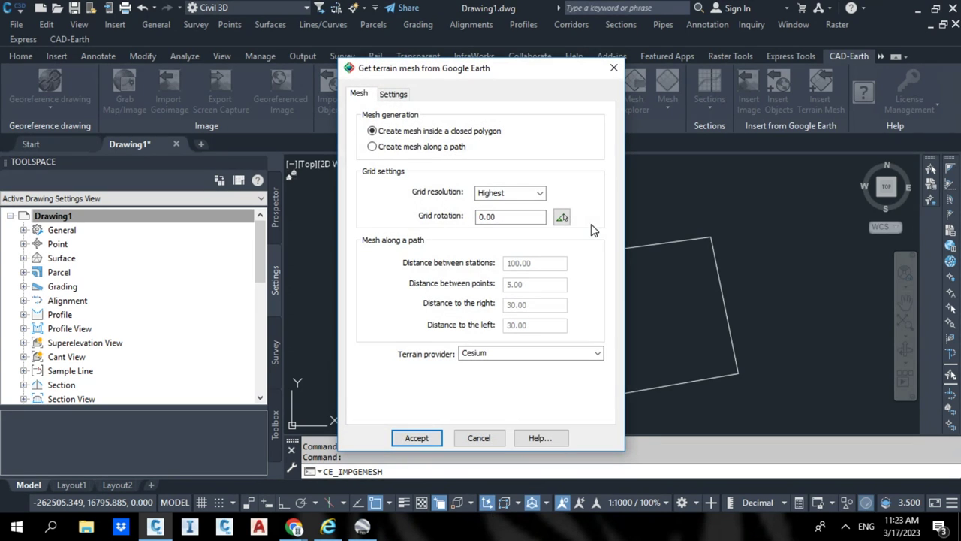
click(540, 193)
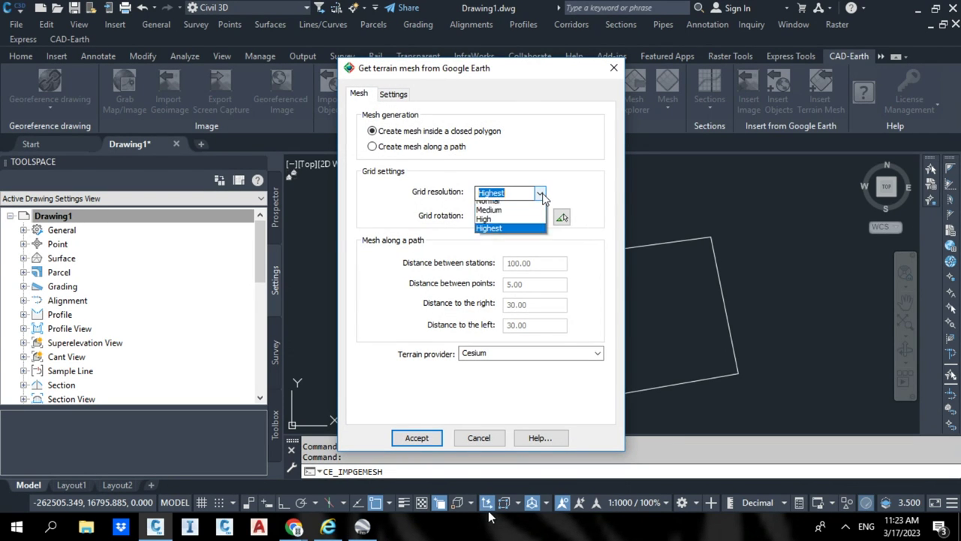
click(541, 193)
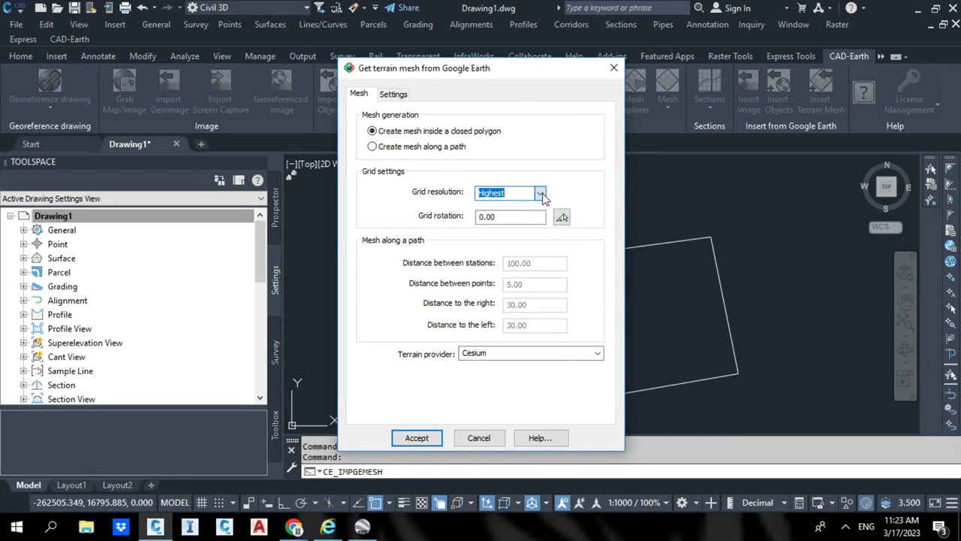
click(394, 97)
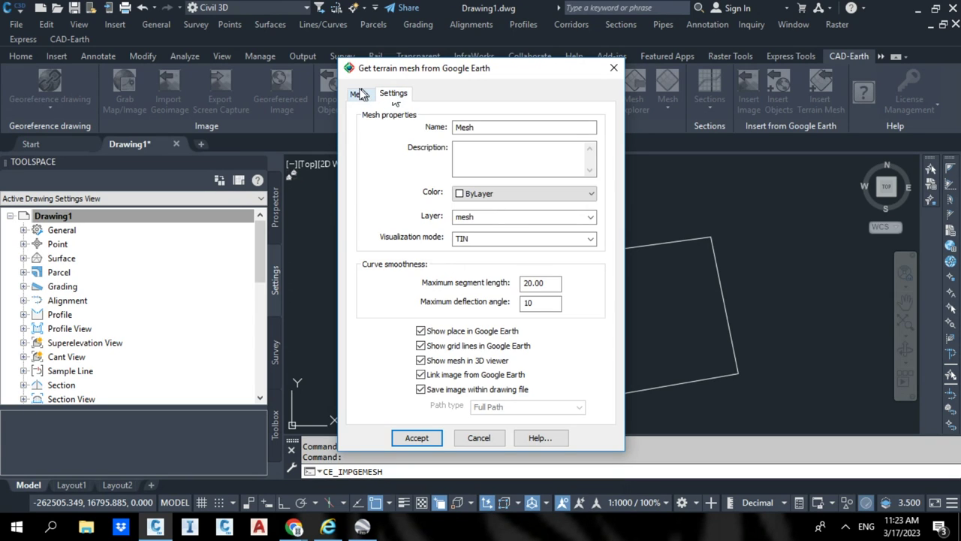
click(361, 93)
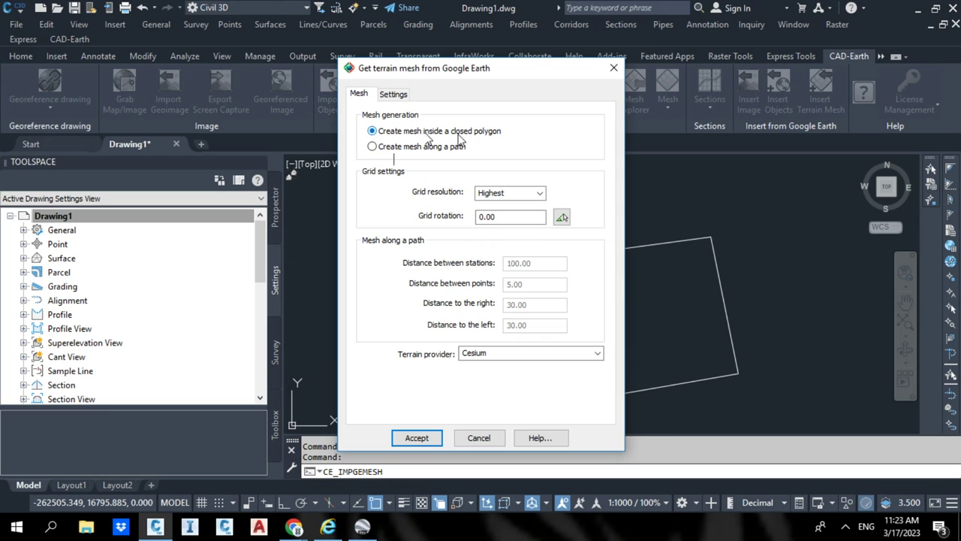
click(430, 441)
click(661, 254)
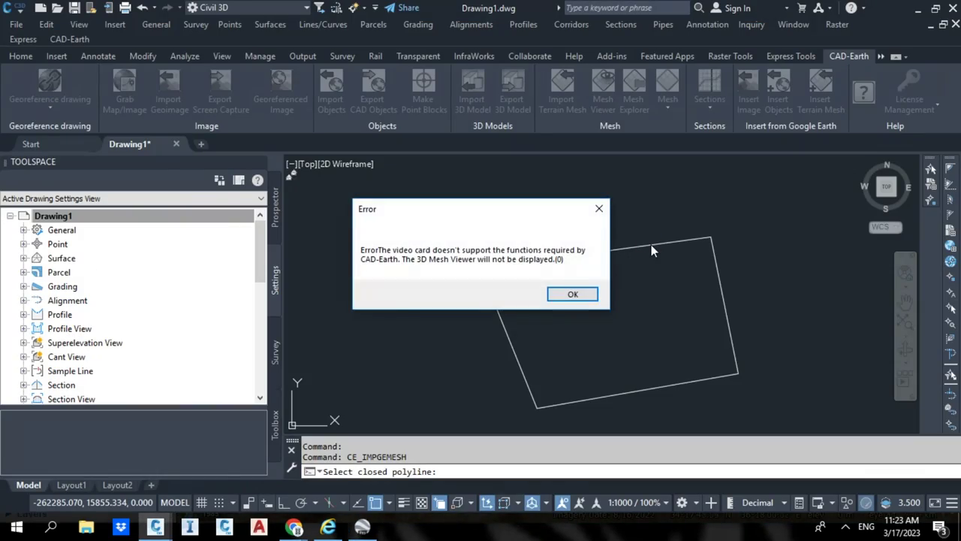
click(572, 293)
middle_drag(708, 301, 668, 273)
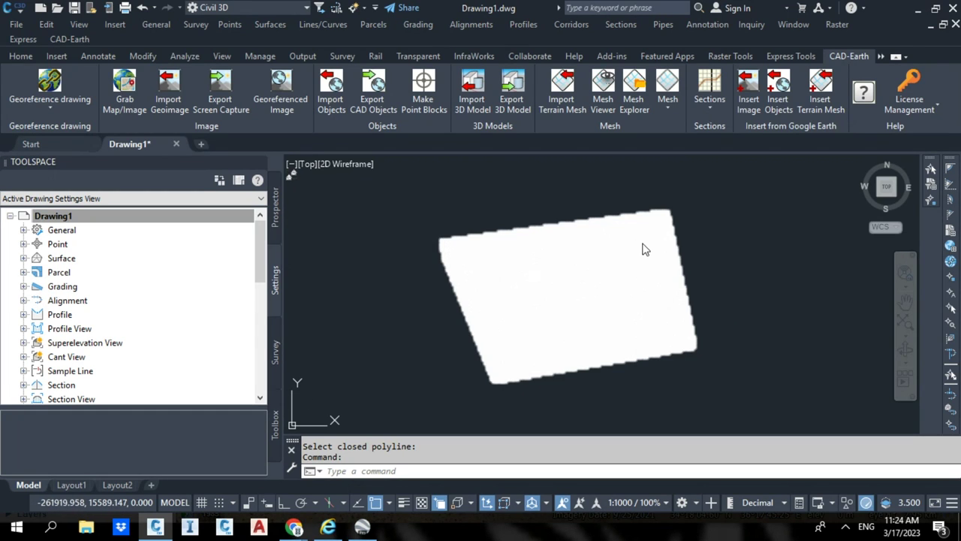
Export the ARQC_SURFACE terrain mesh to LandXML as rass in the Desktop's drape folder, replacing the existing file
click(643, 243)
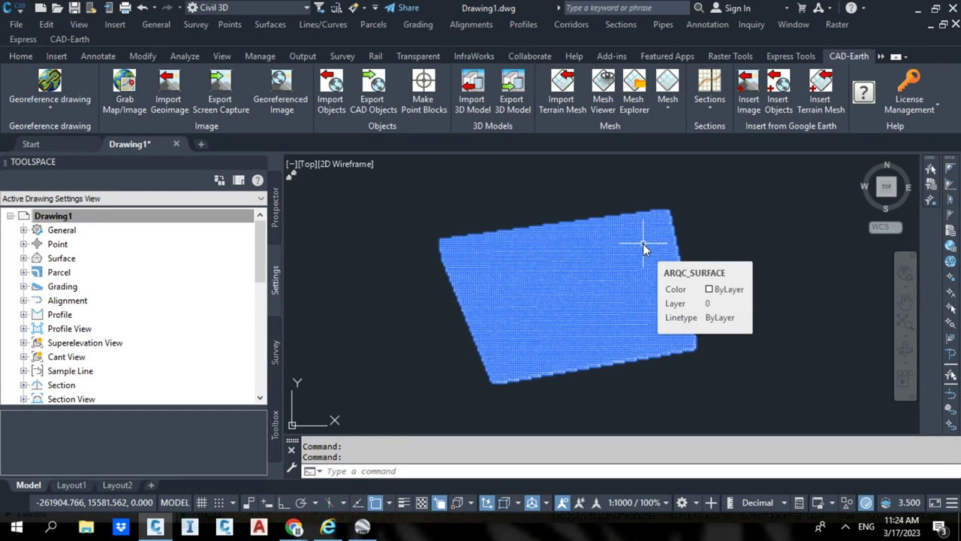
click(674, 107)
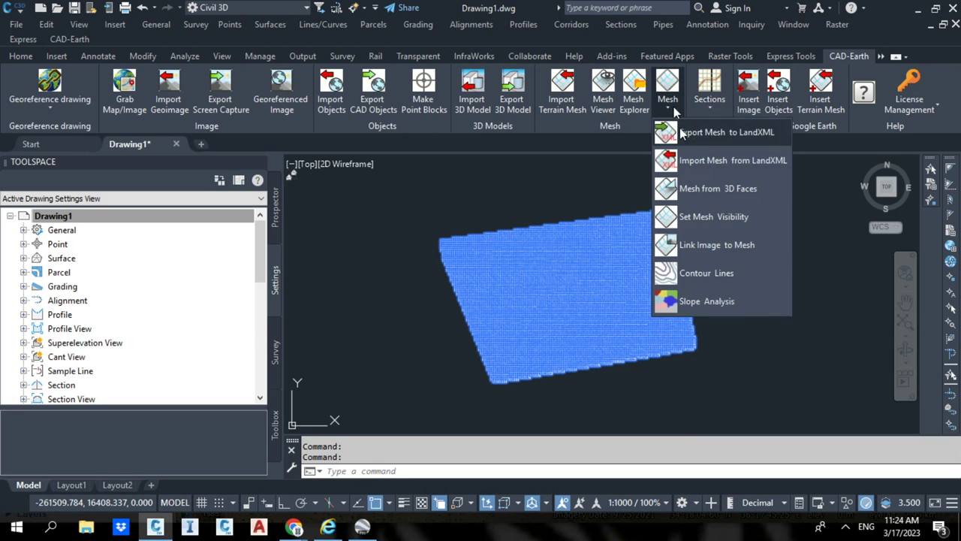
click(727, 135)
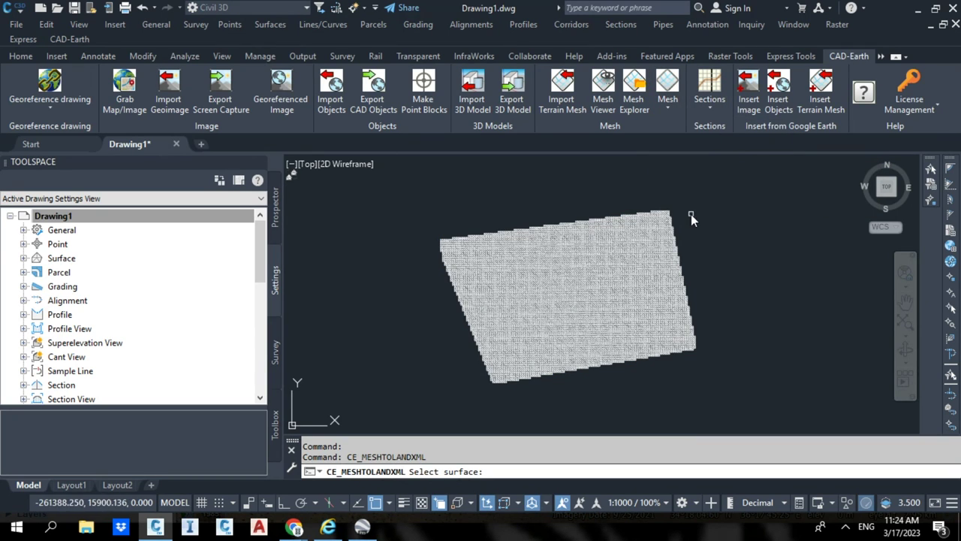
click(672, 229)
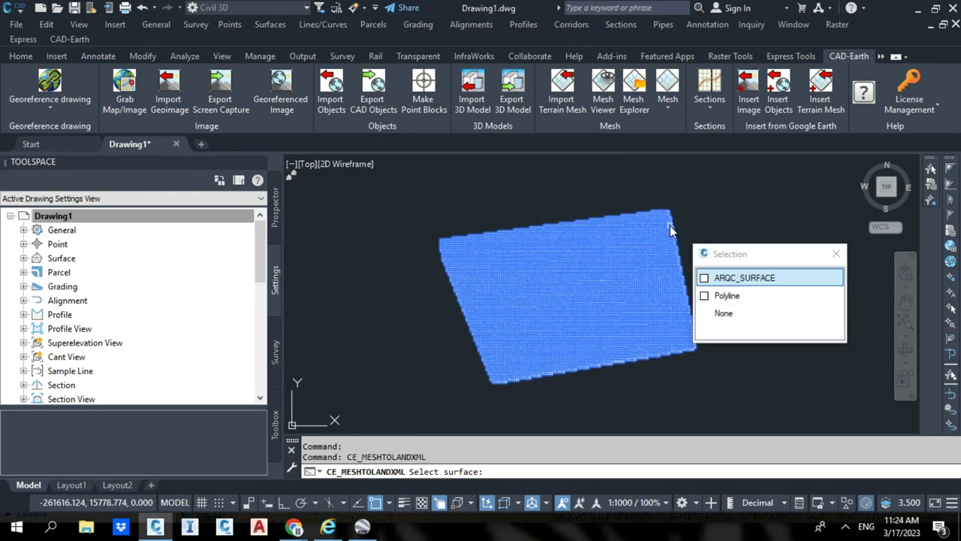
click(751, 278)
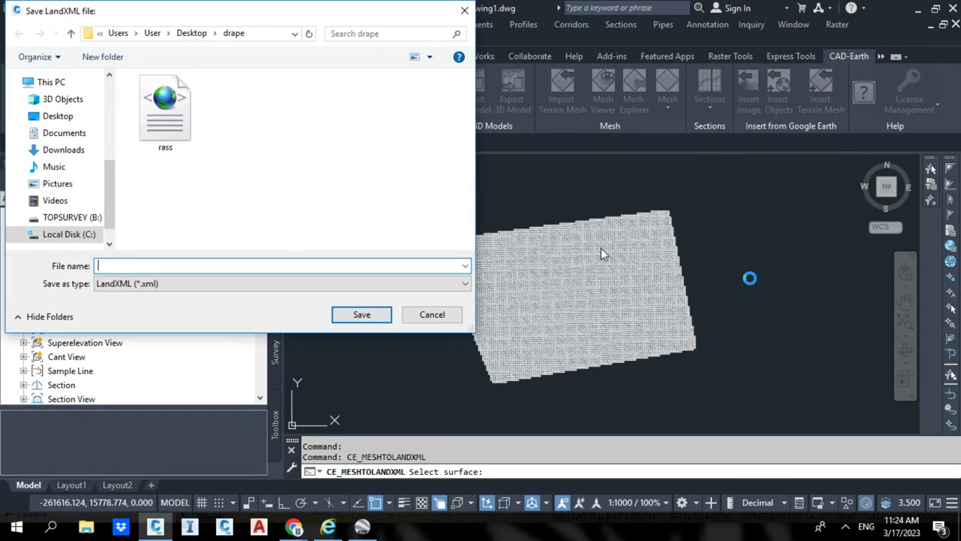
click(163, 128)
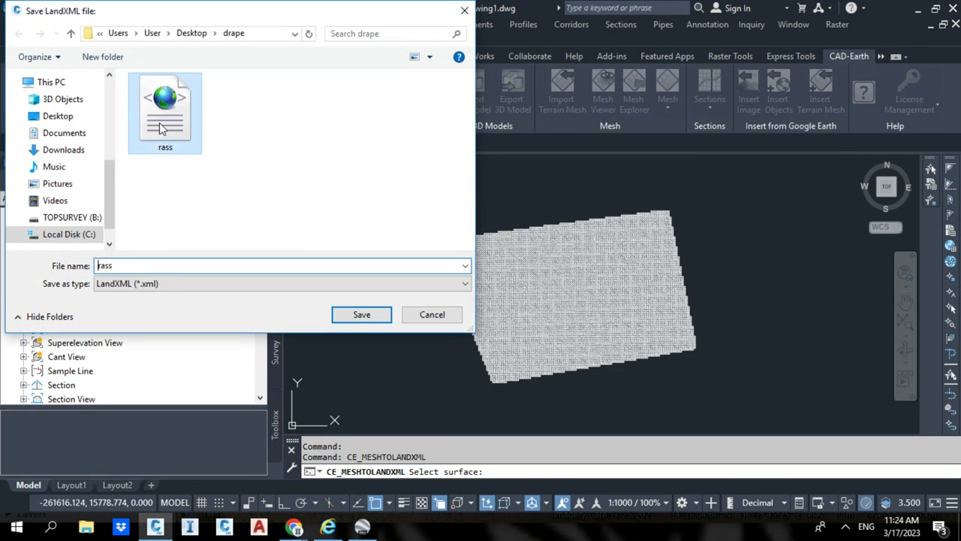
click(361, 314)
click(515, 263)
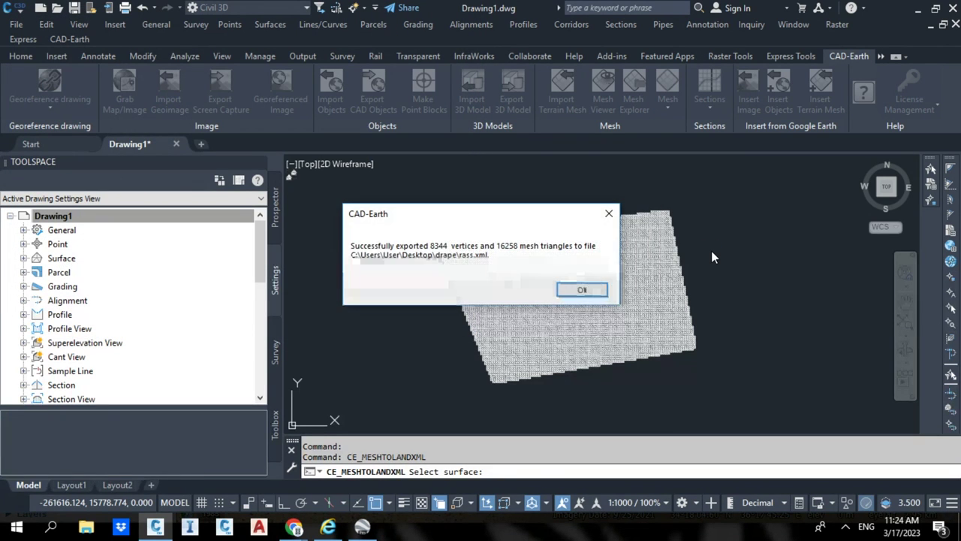
click(579, 290)
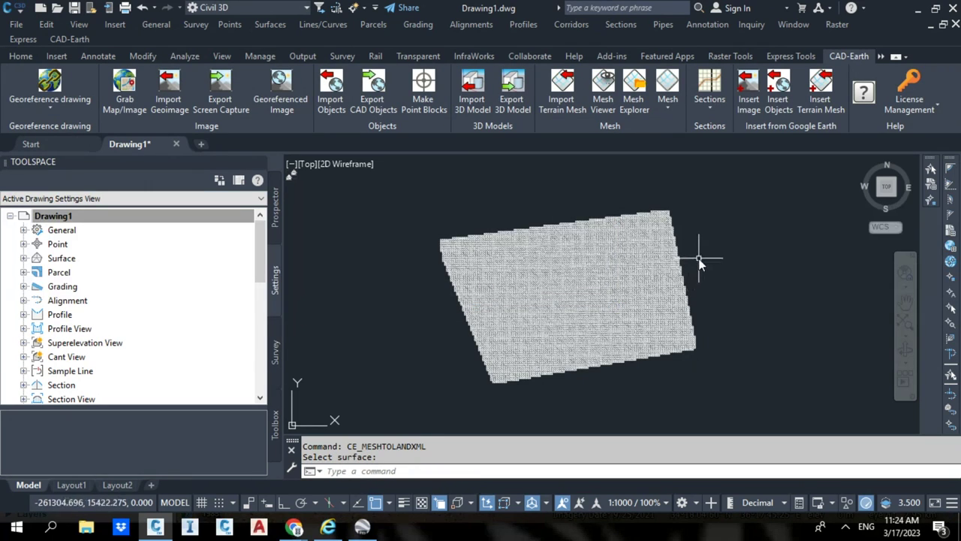
Create a new drawing and assign it the STEREO_LEB coordinate system from the custom Lebanon category in its drawing settings
click(202, 144)
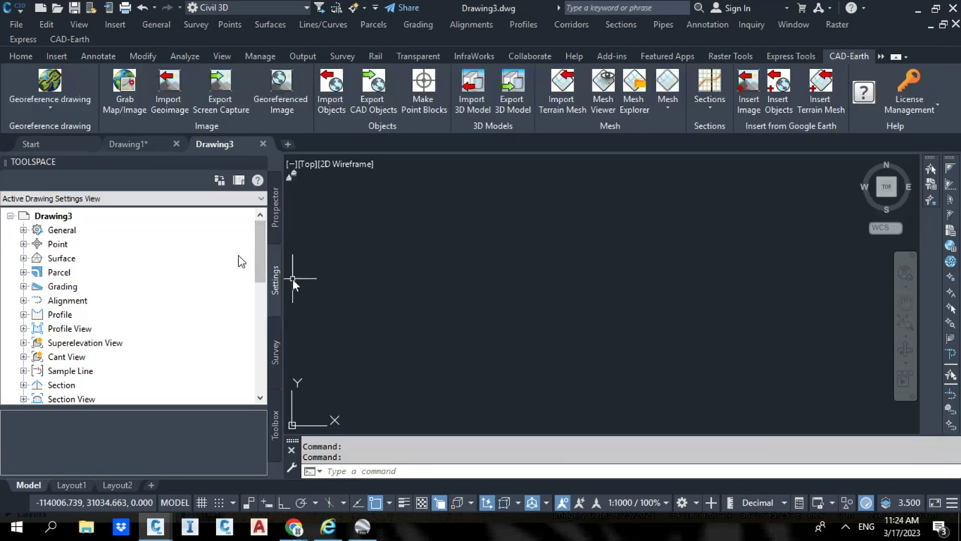
right_click(64, 217)
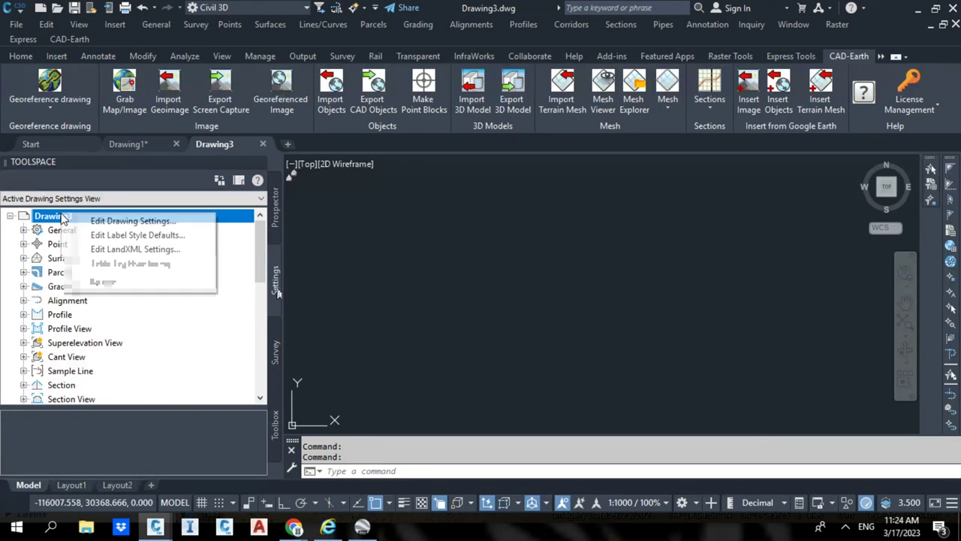
click(131, 217)
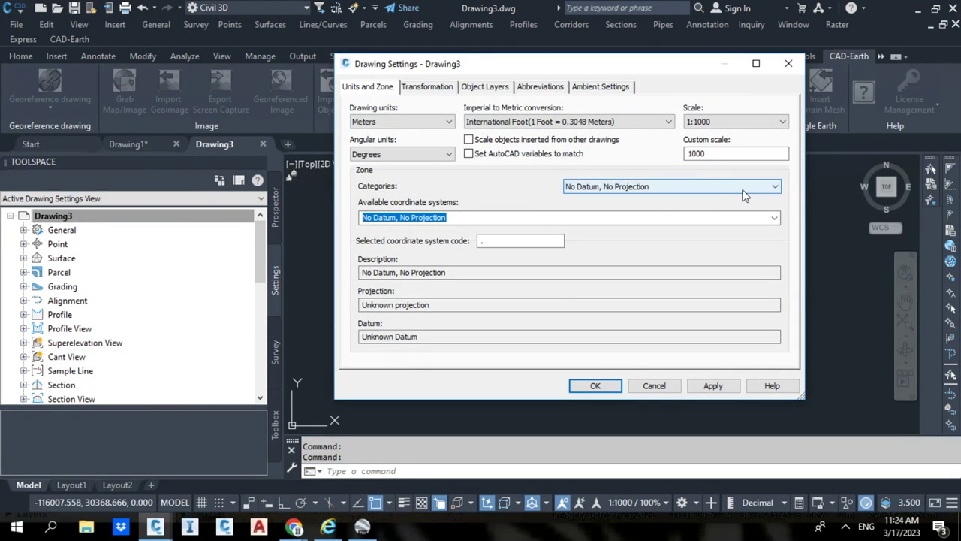
click(745, 189)
drag(778, 225, 777, 447)
click(651, 455)
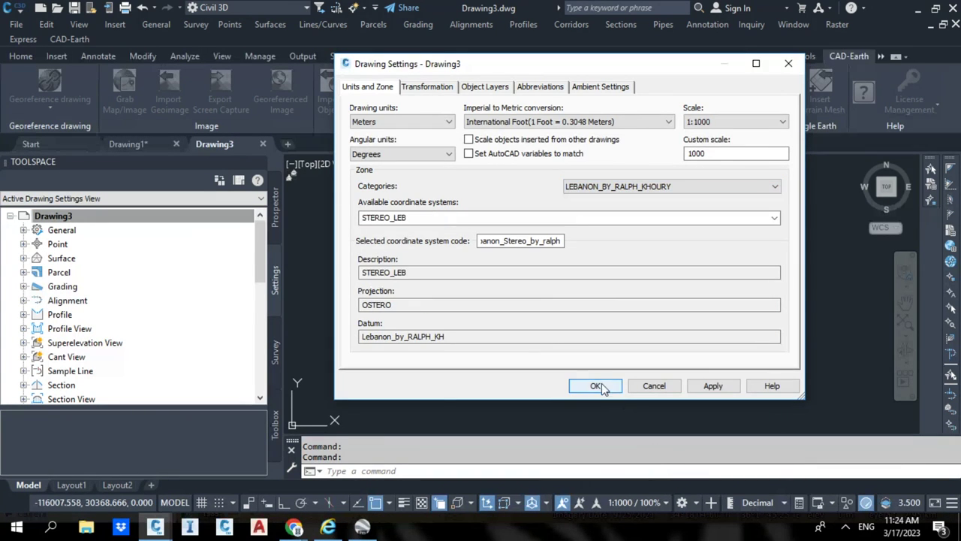
click(595, 385)
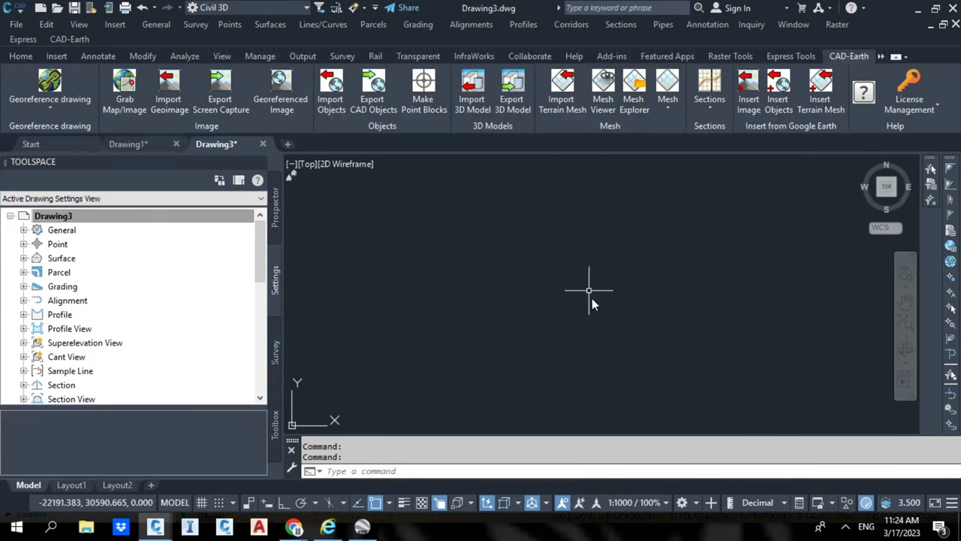
Import the LandXML file rass from the drape folder with its surface and default import settings
click(57, 56)
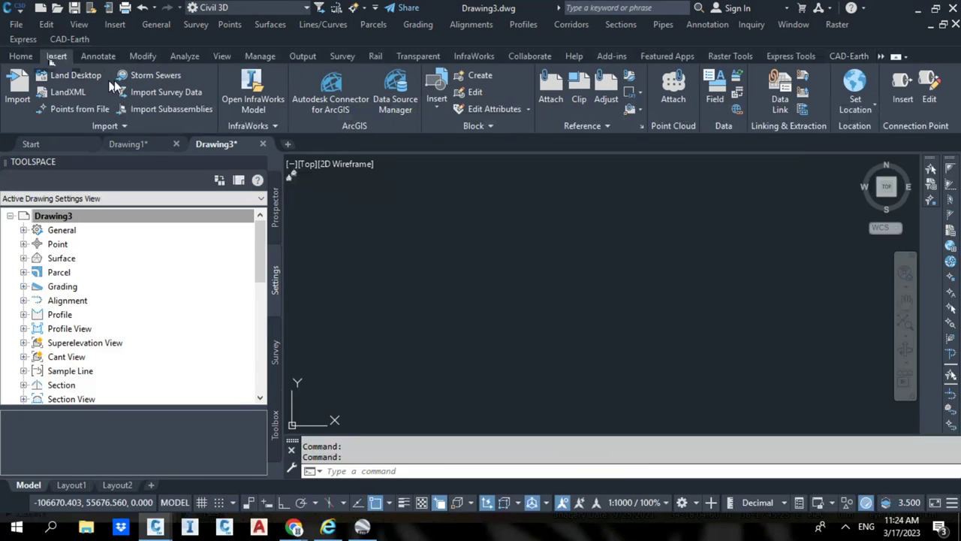
click(68, 92)
click(375, 147)
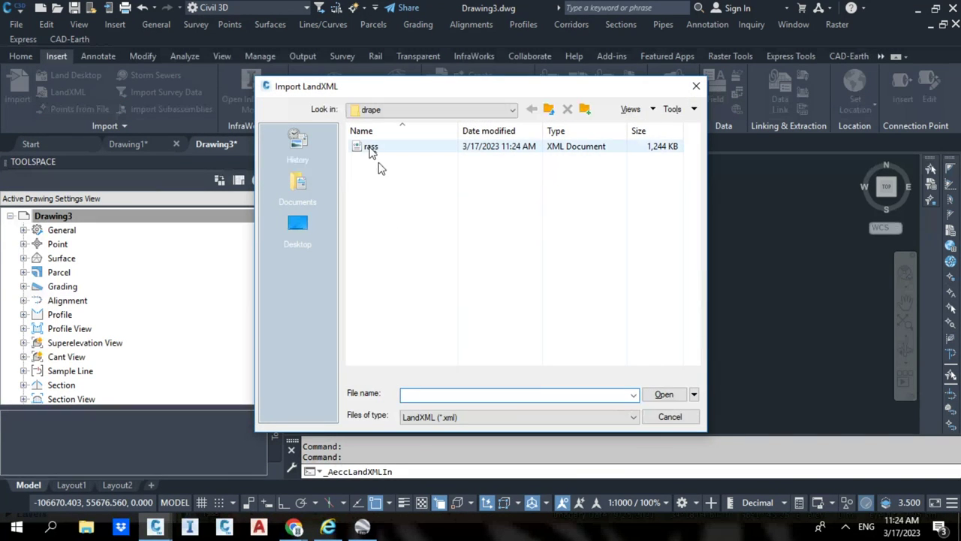
click(664, 394)
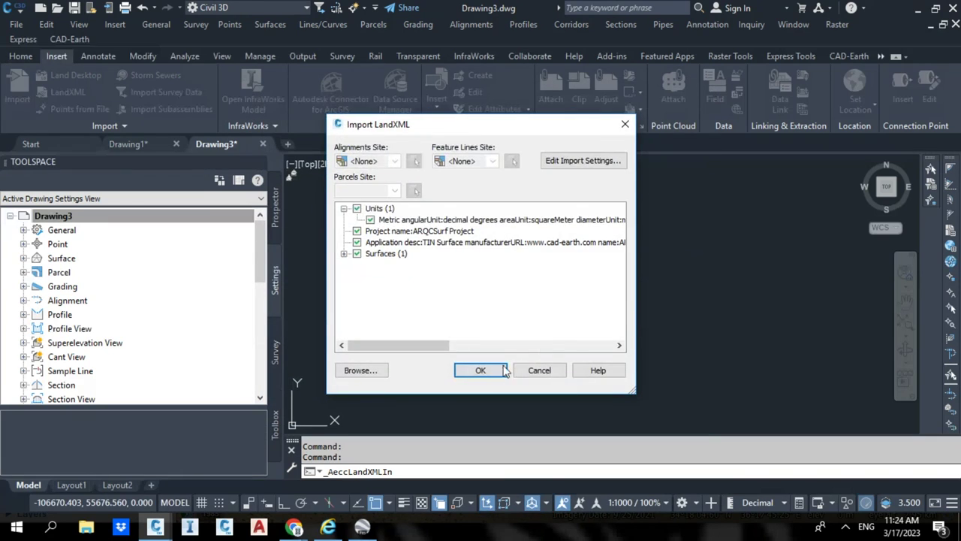
click(496, 374)
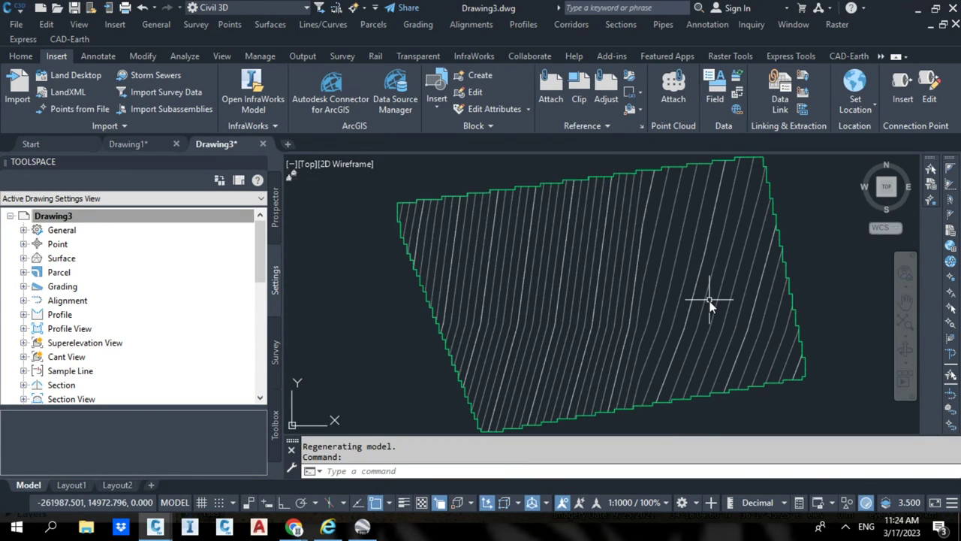
Inspect the imported surface in the Object Viewer from an orbited SW Isometric view, and check its elevations at points in the drawing
click(694, 285)
click(640, 298)
right_click(641, 299)
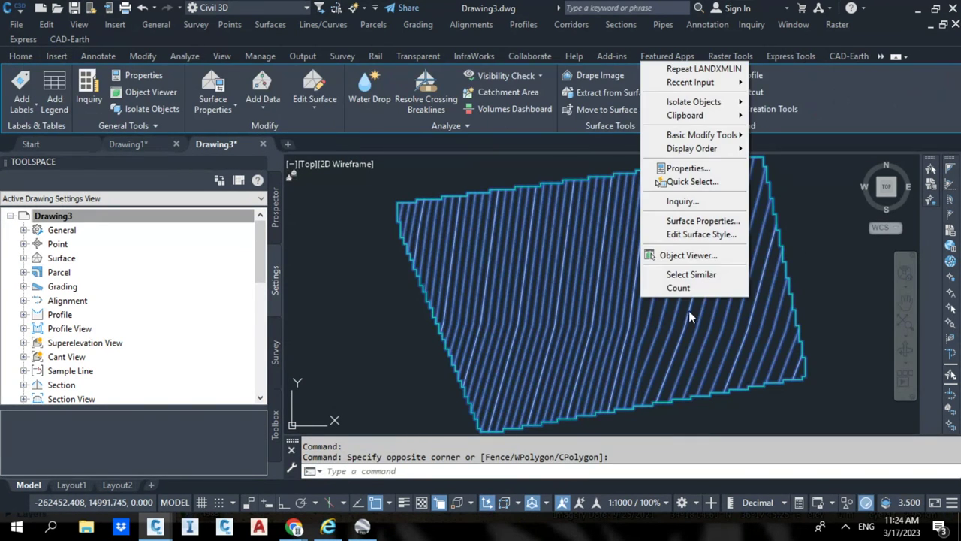
click(691, 256)
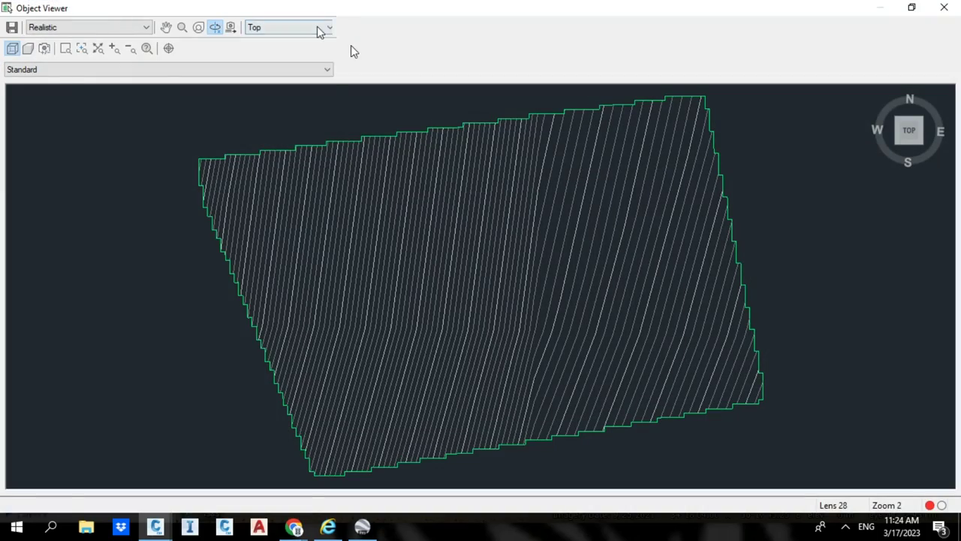
click(329, 27)
click(297, 94)
drag(487, 354, 401, 369)
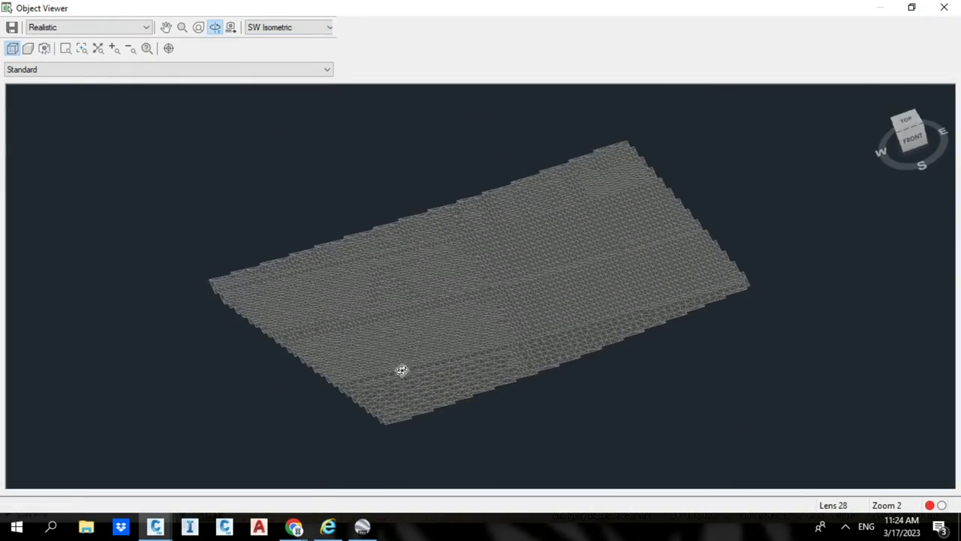
click(944, 8)
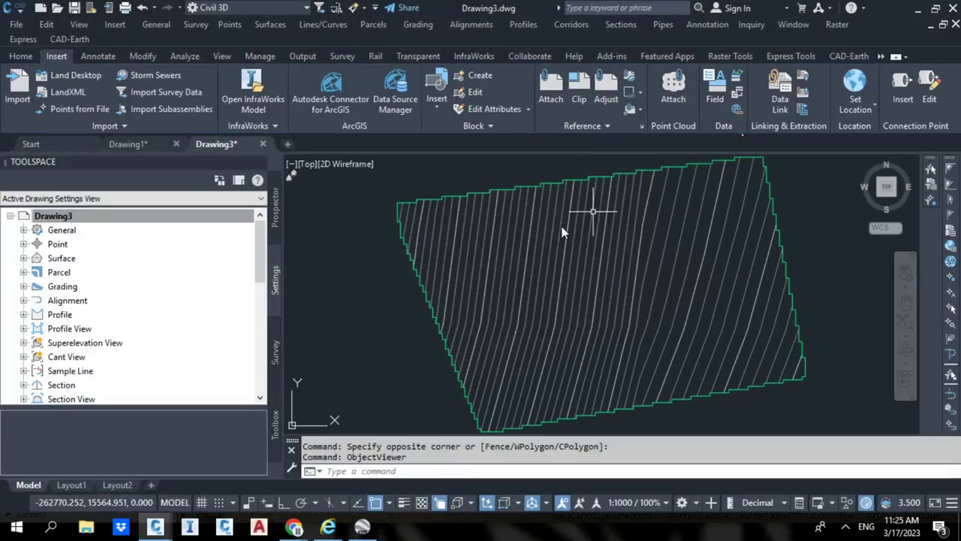
mouse_move(434, 229)
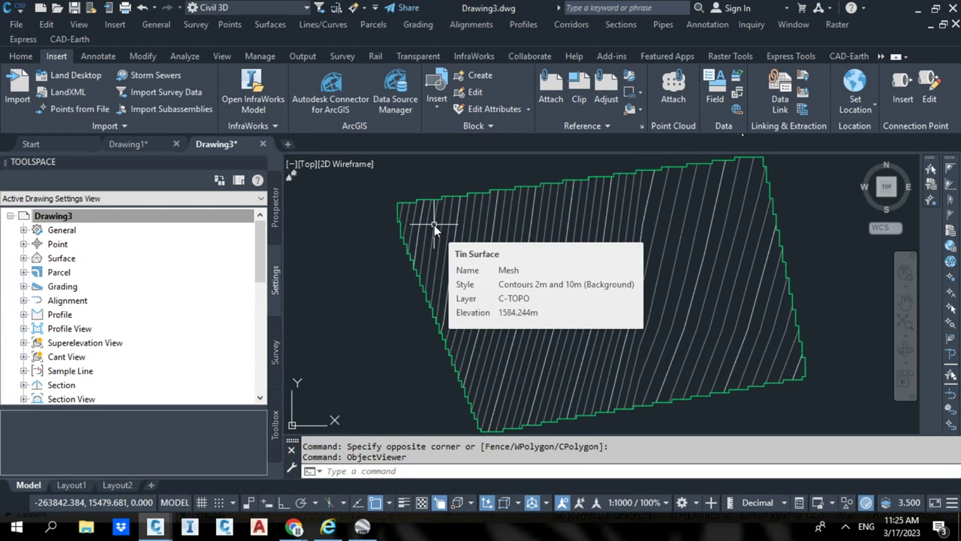
mouse_move(552, 284)
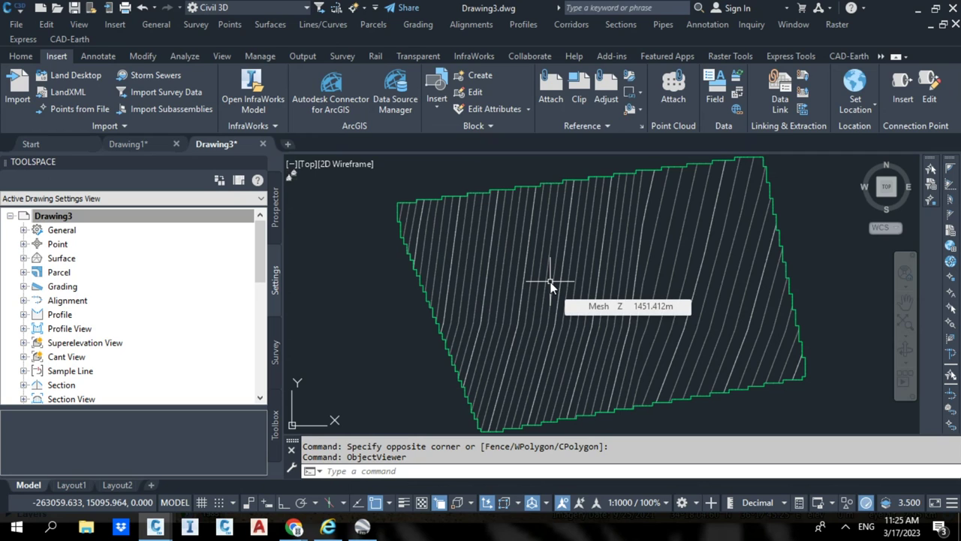
Change the imported Mesh surface's style to Contours and Triangles in its surface properties
middle_drag(766, 334, 697, 330)
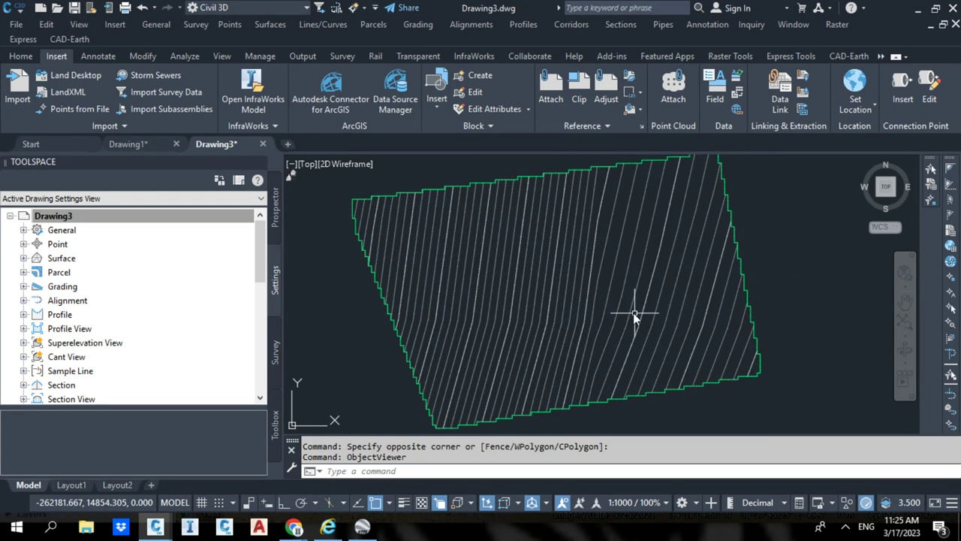
click(622, 289)
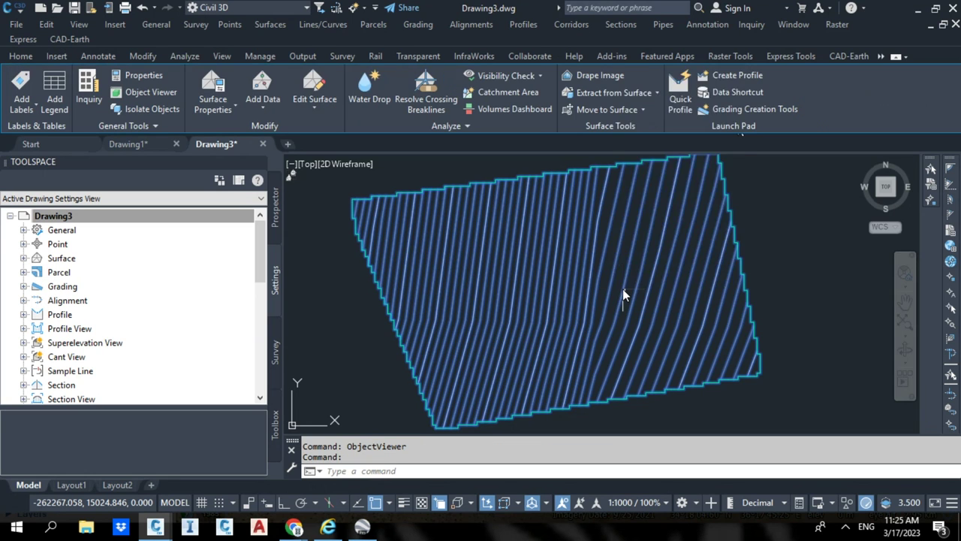
right_click(623, 290)
click(682, 212)
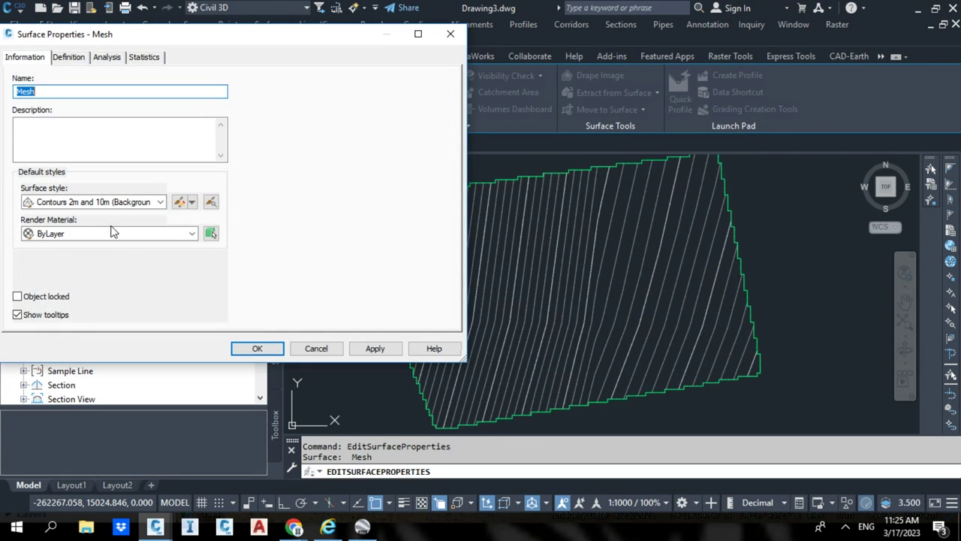
click(160, 202)
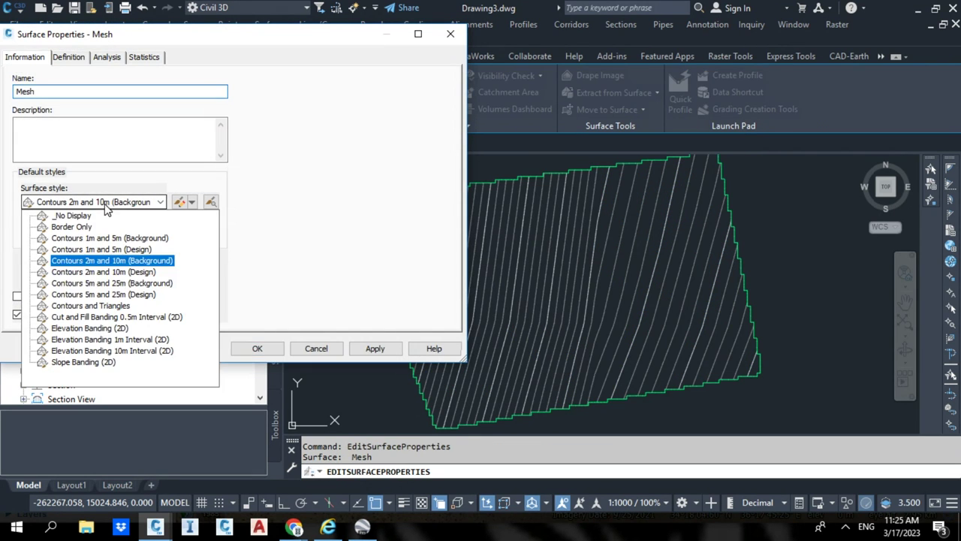
click(101, 306)
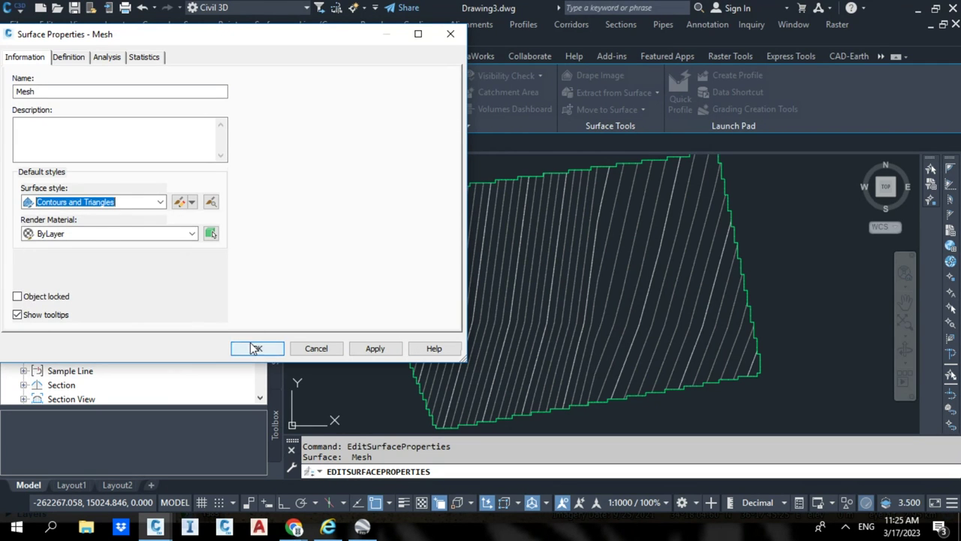
click(256, 348)
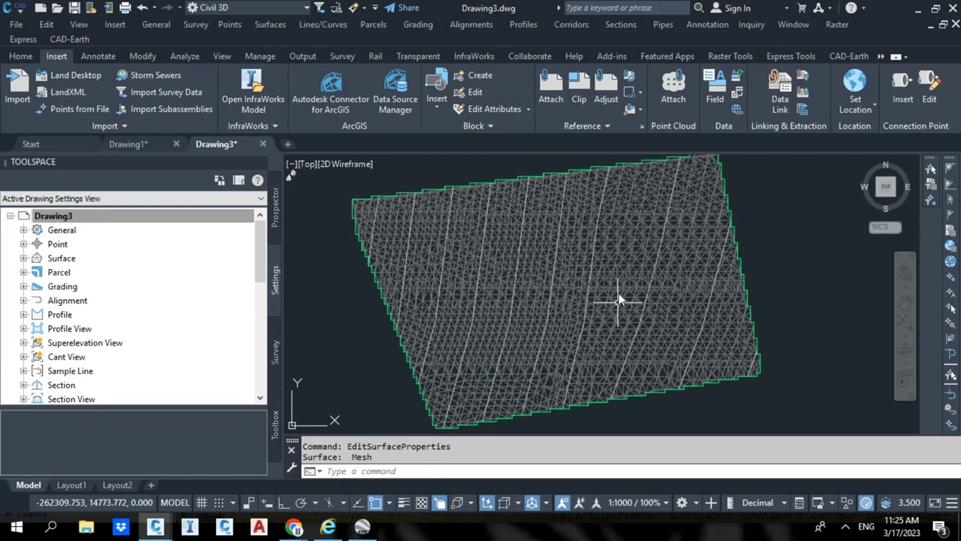
click(618, 254)
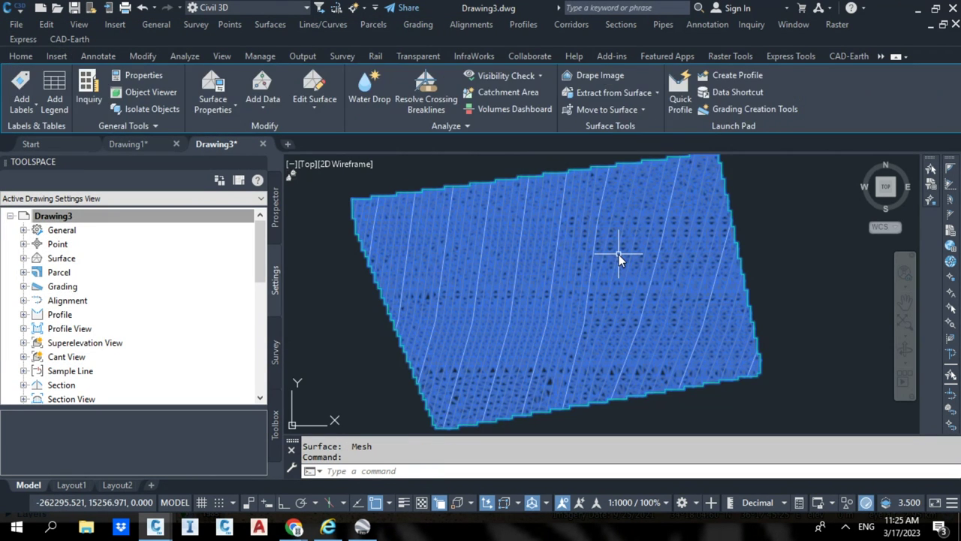
click(633, 92)
click(628, 171)
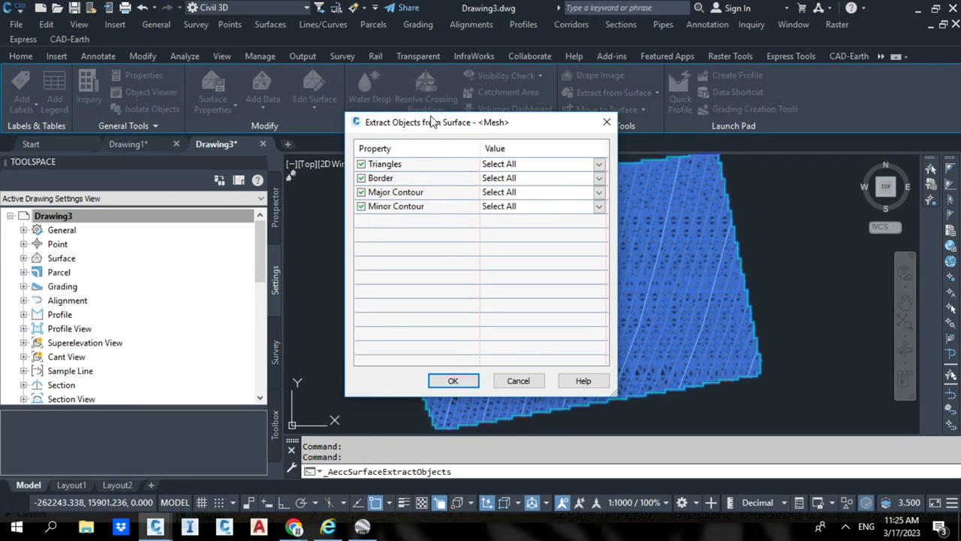
click(536, 384)
Edit the surface's Contours and Triangles style to make the Points component visible in plan view
right_click(645, 287)
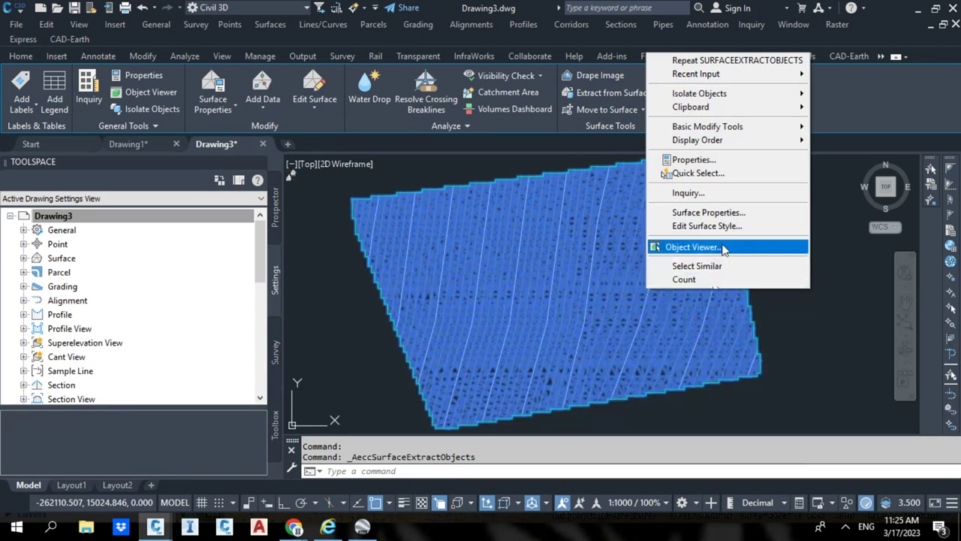
click(706, 227)
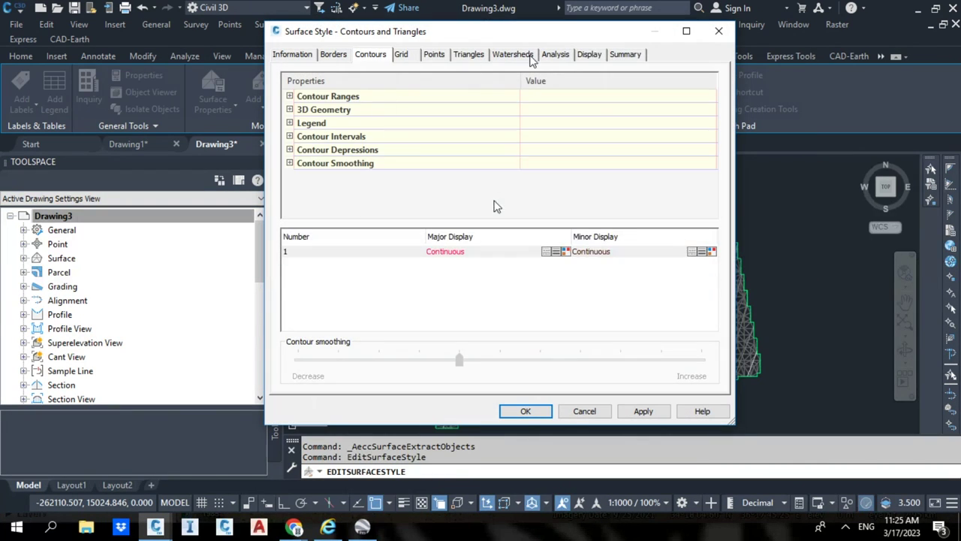
click(590, 56)
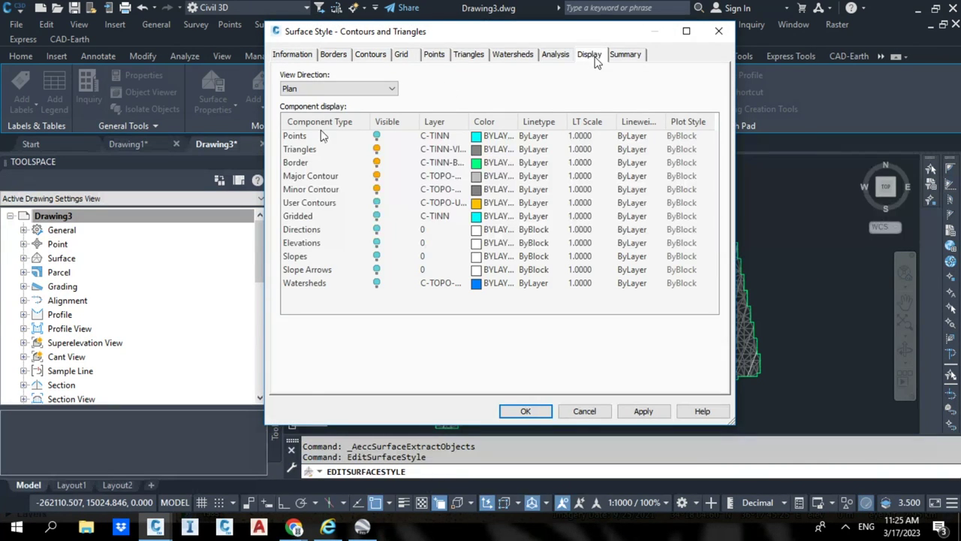
click(377, 136)
click(526, 411)
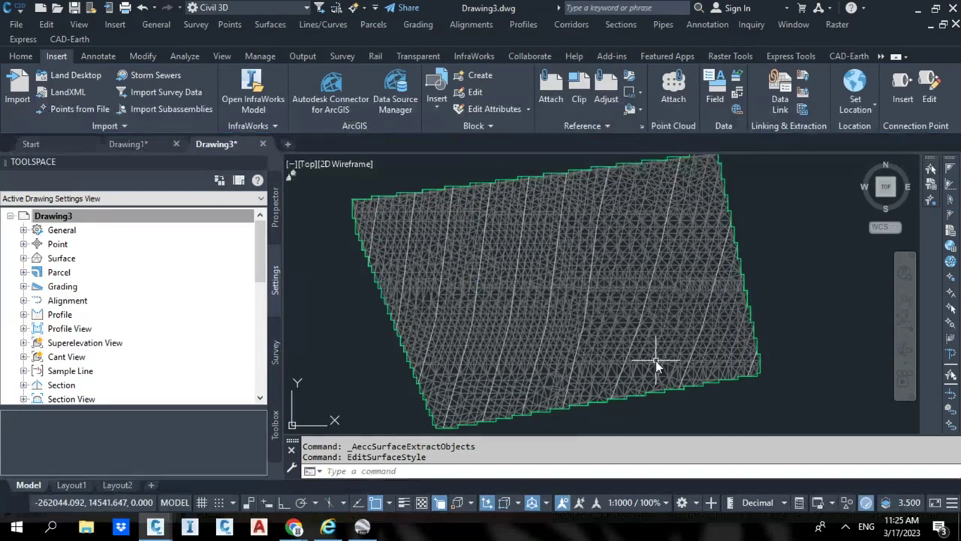
Extract only the points from the Mesh surface as separate drawing objects, excluding triangles, border and contours, and clear the selection
scroll(661, 338, up, 3)
scroll(629, 260, down, 2)
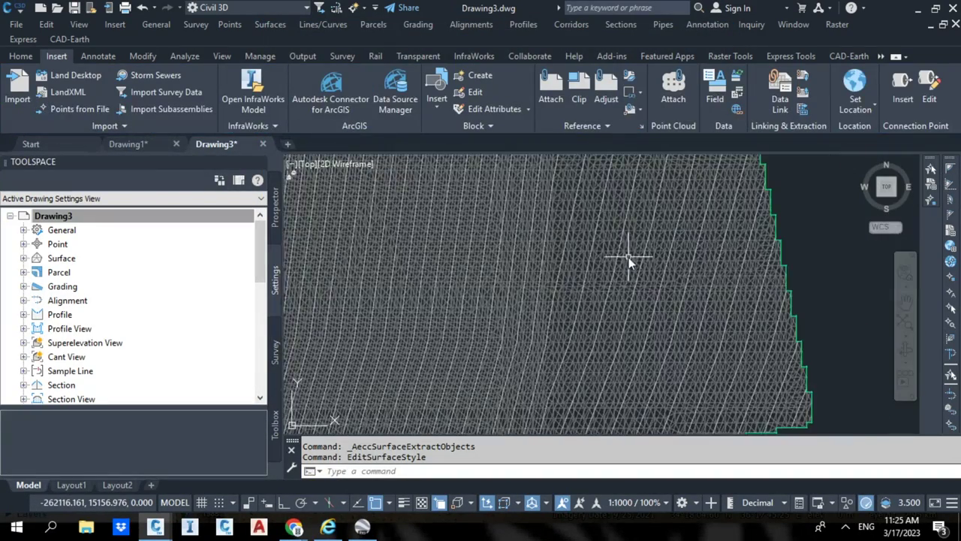
click(629, 261)
right_click(627, 259)
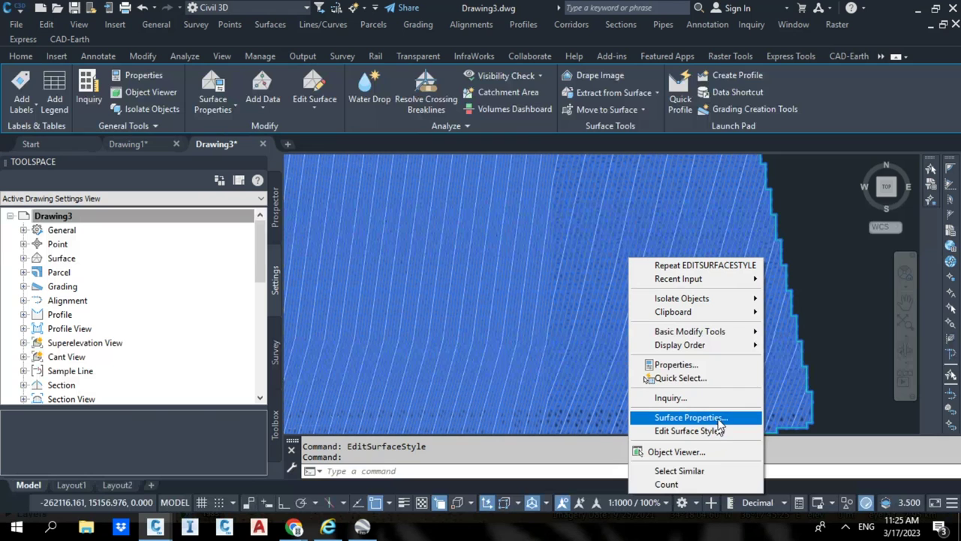
click(493, 359)
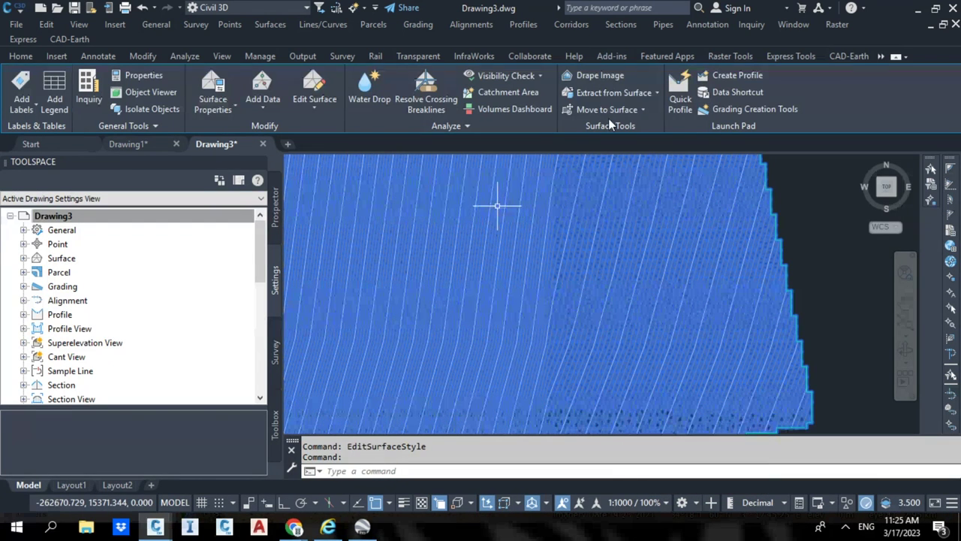
click(614, 97)
click(617, 168)
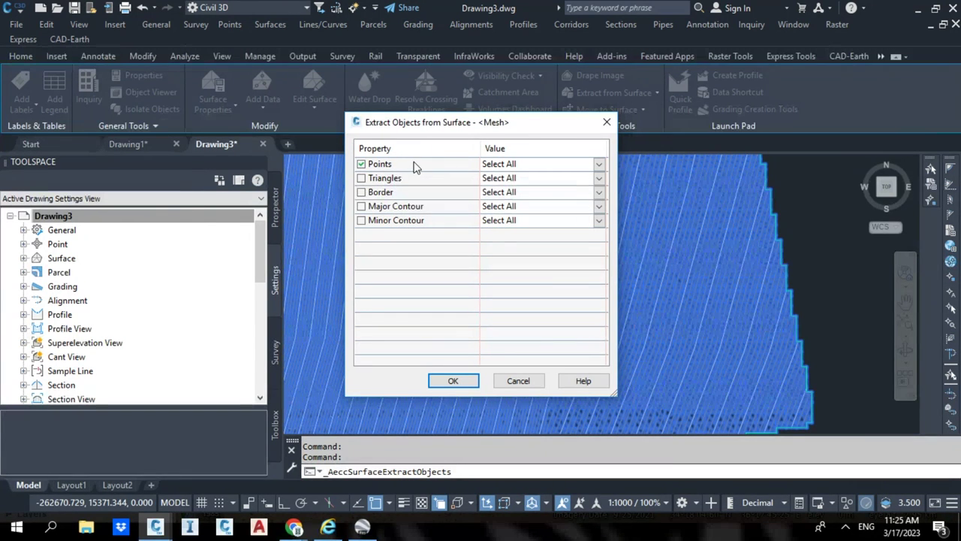
click(451, 381)
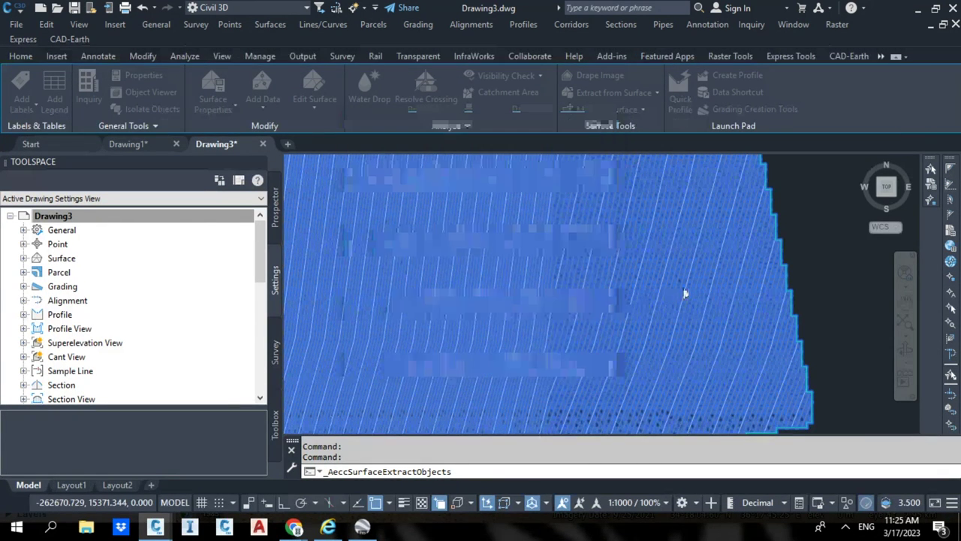
scroll(634, 274, down, 4)
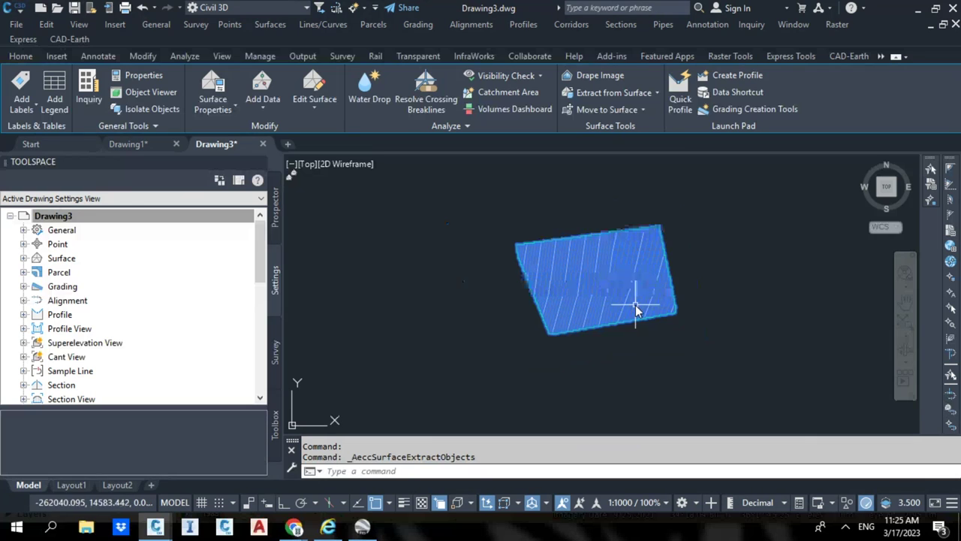
scroll(650, 366, up, 4)
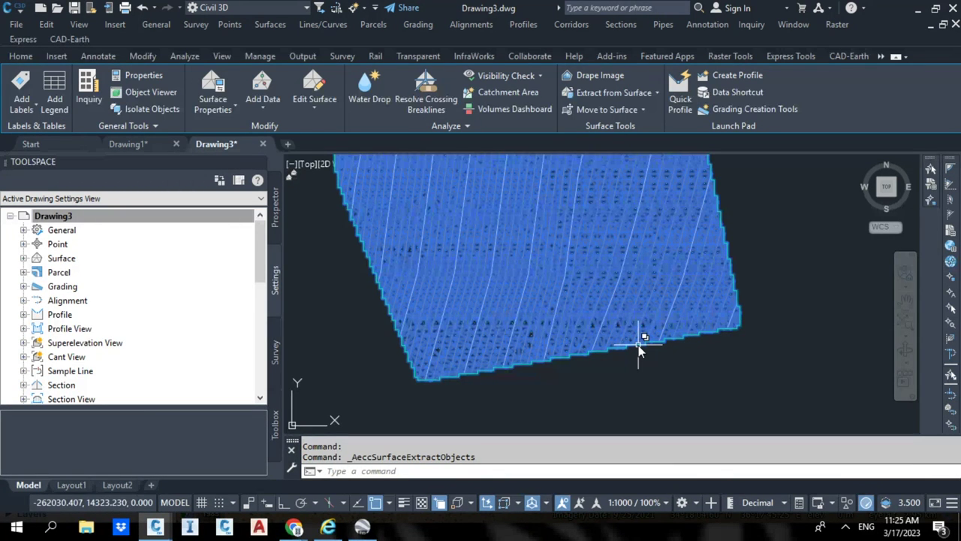
mouse_move(639, 347)
key(Escape)
key(Escape)
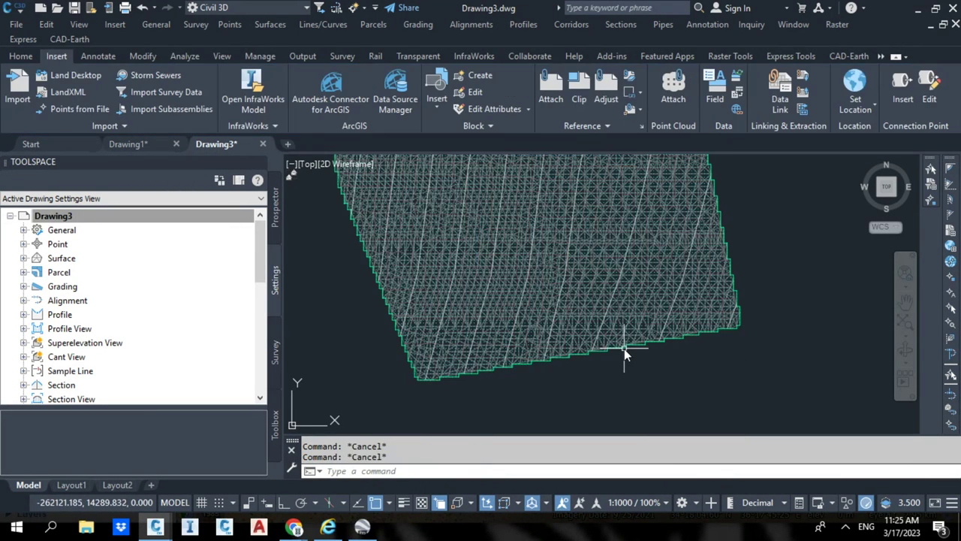
Erase the Mesh TIN surface from the drawing while keeping the extracted points
click(624, 348)
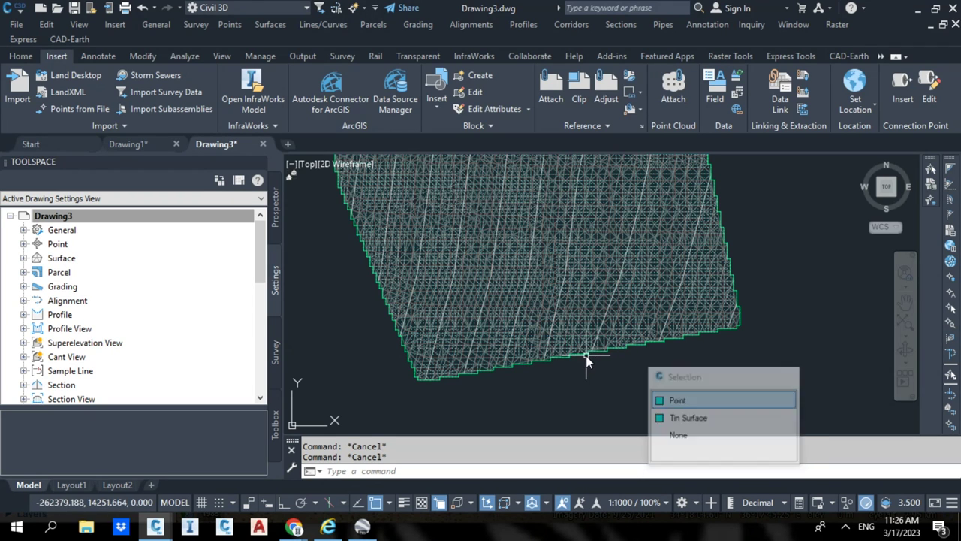
click(569, 324)
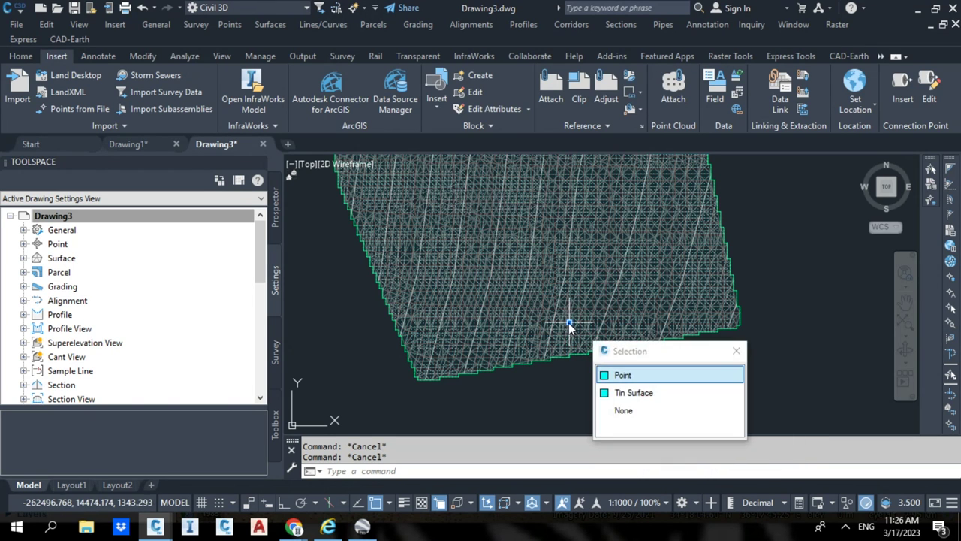
click(515, 290)
scroll(518, 299, up, 3)
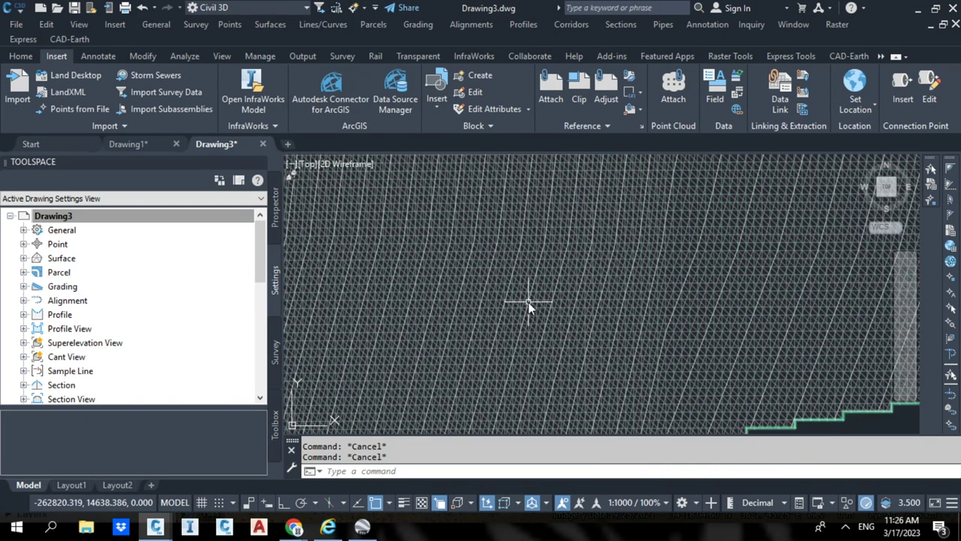
click(528, 303)
scroll(529, 307, down, 2)
text(e)
key(Return)
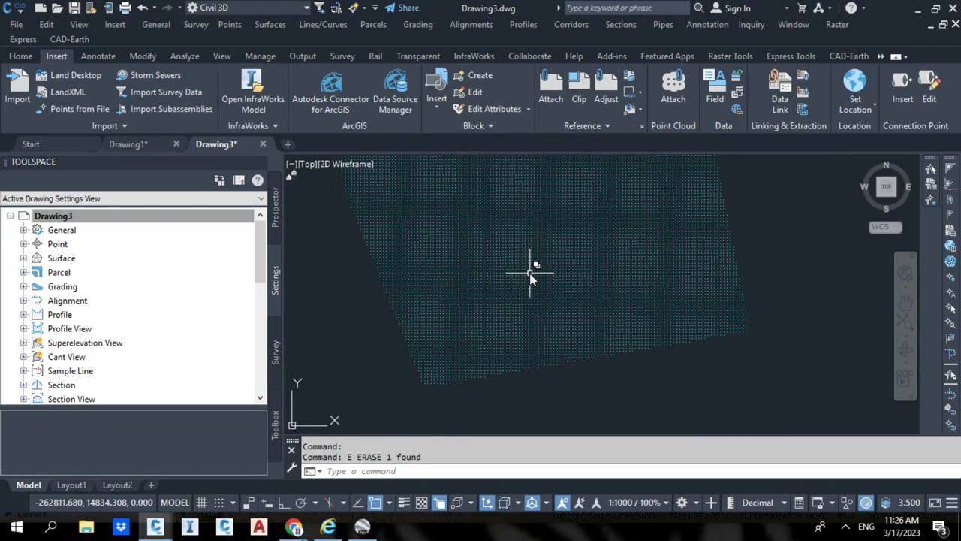
Open the point creation tools and set the elevation prompt to None in the points creation parameters
click(20, 56)
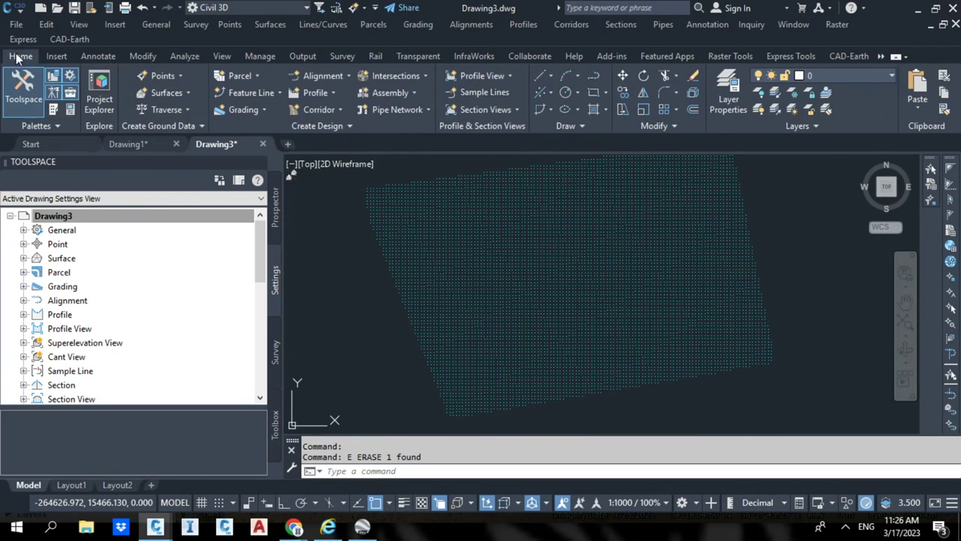
click(163, 77)
click(194, 94)
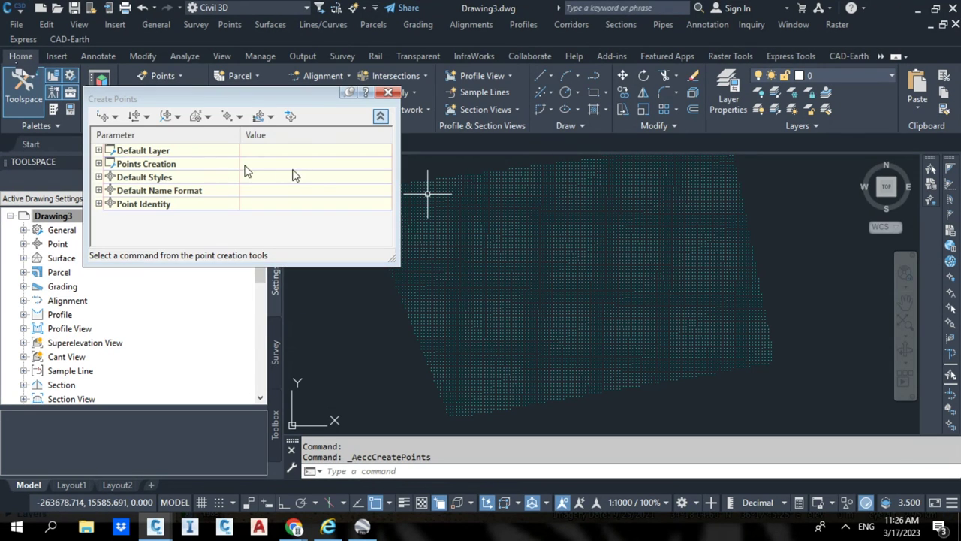
click(99, 164)
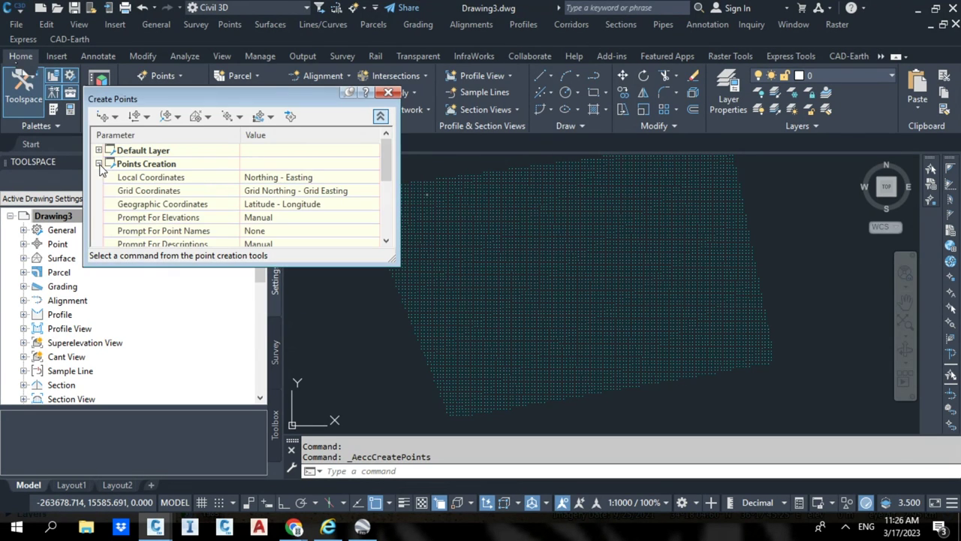
scroll(275, 225, down, 1)
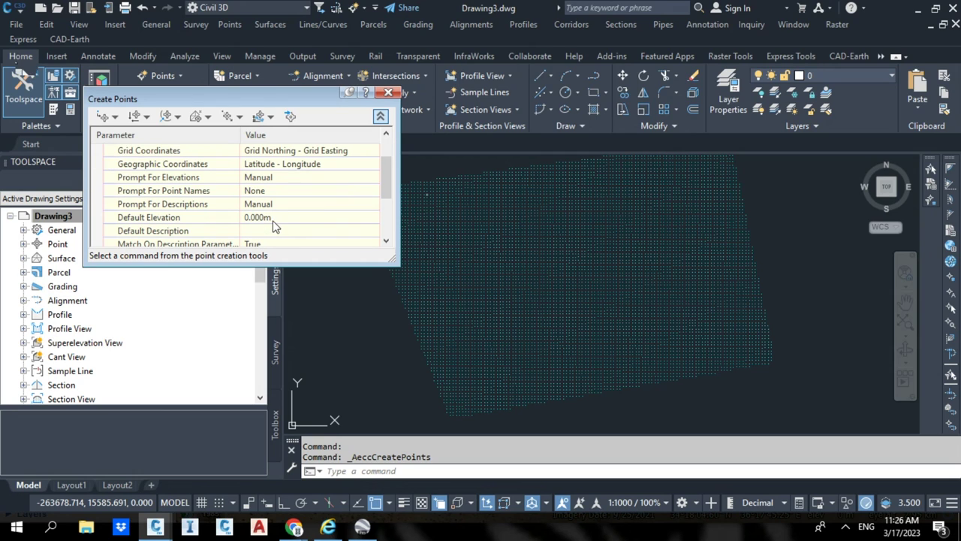
click(283, 181)
click(283, 179)
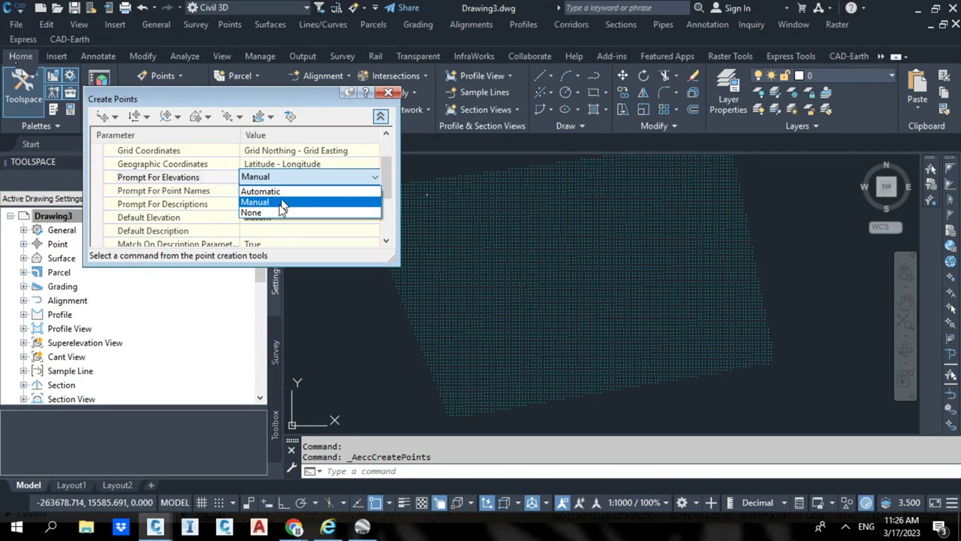
click(278, 214)
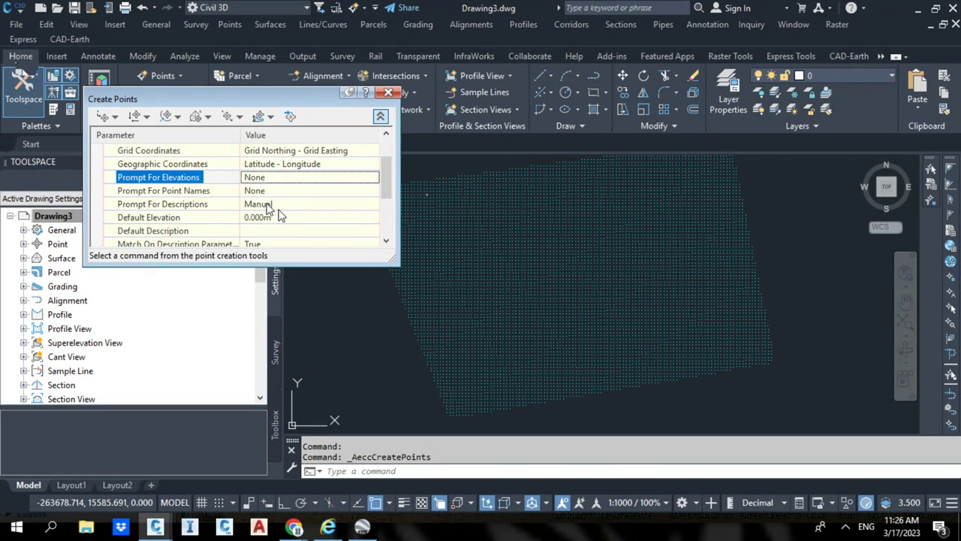
Set the description prompt to Automatic and the default point description to eg
click(270, 204)
click(270, 204)
click(271, 217)
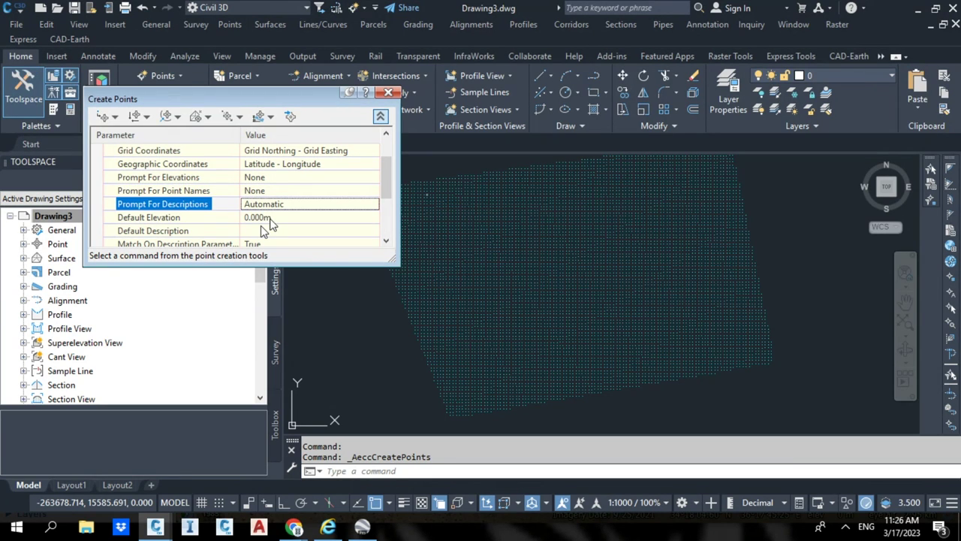
click(257, 231)
text(e)
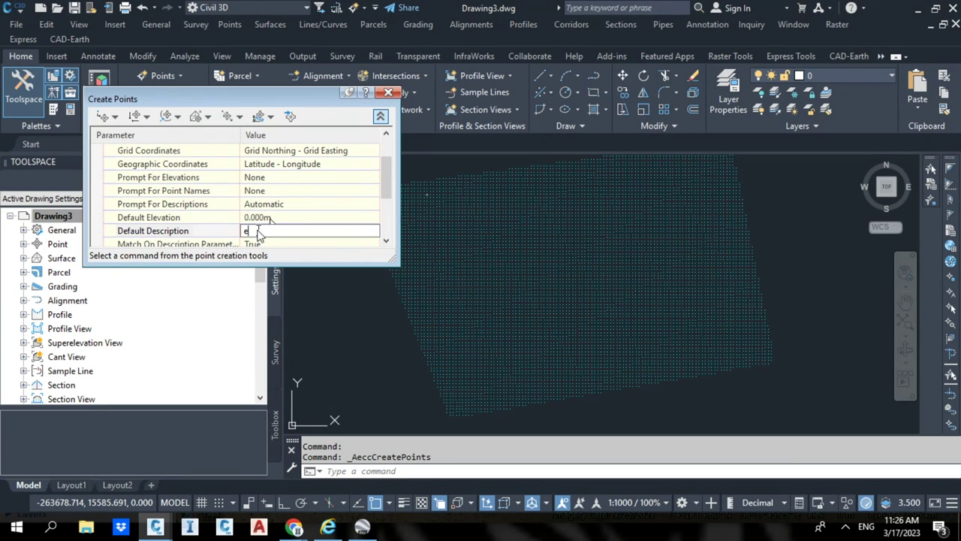
text(g)
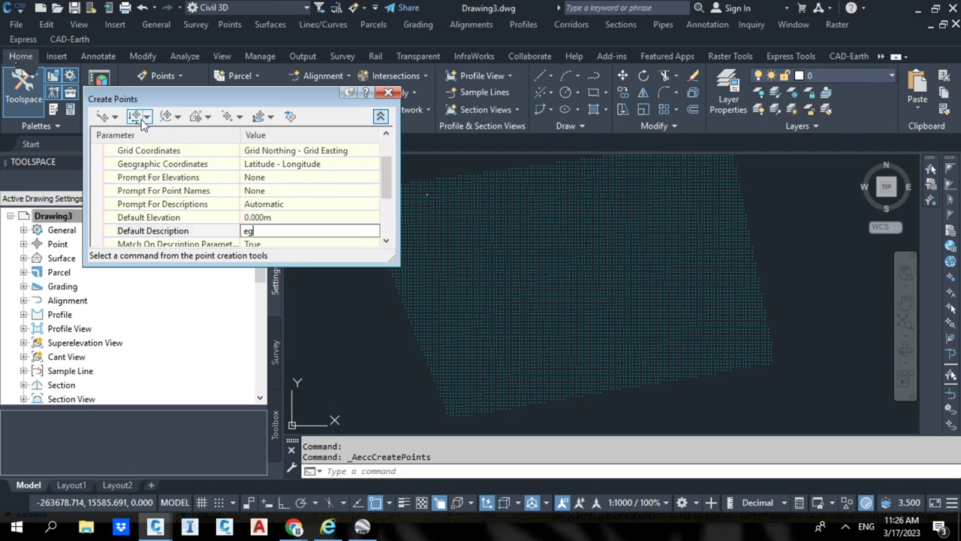
Convert all the extracted AutoCAD points in the drawing to Civil 3D points and close the point creation tools
click(115, 117)
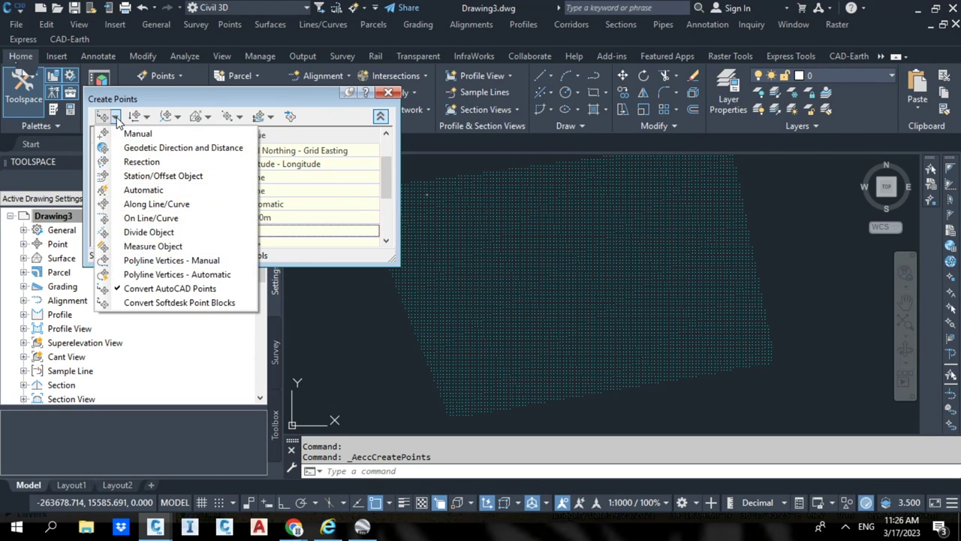
click(171, 289)
scroll(676, 361, down, 3)
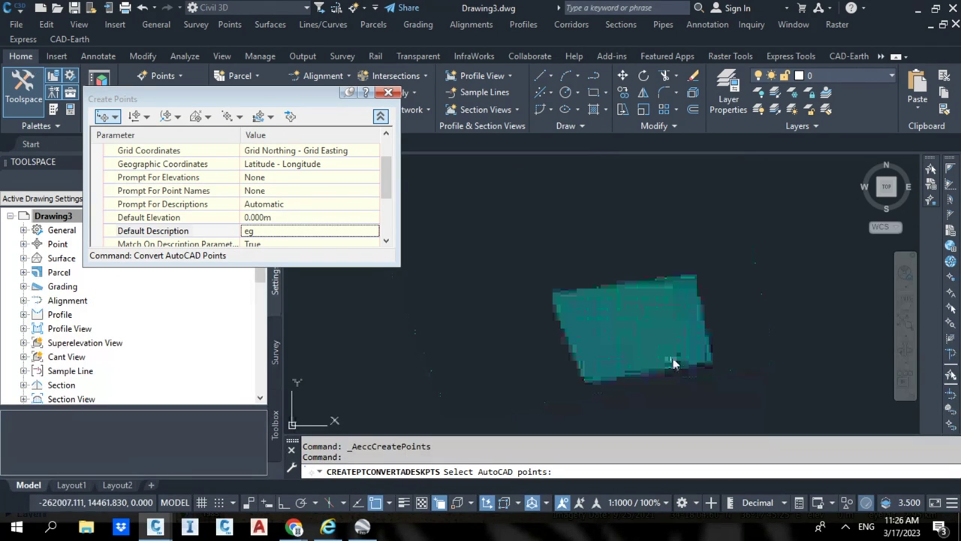
click(482, 225)
click(767, 421)
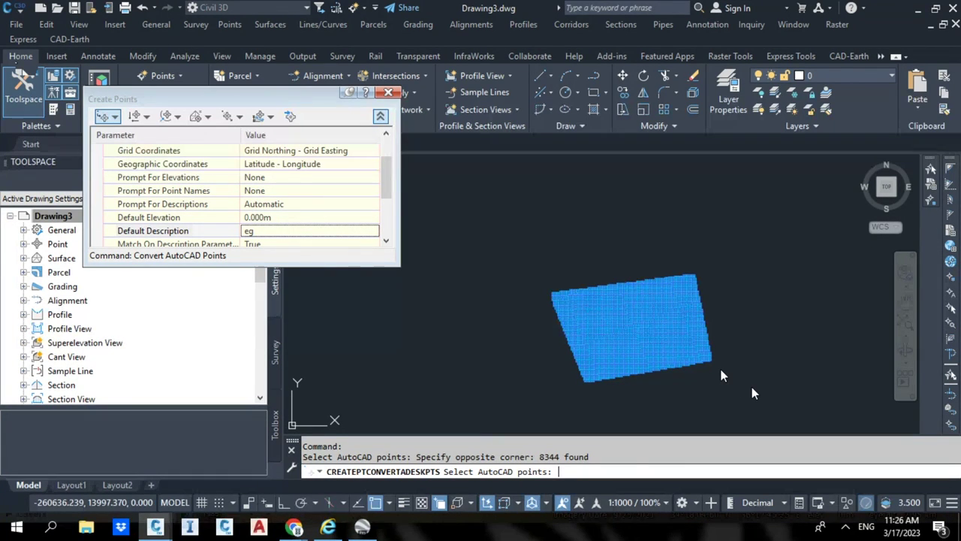
key(Return)
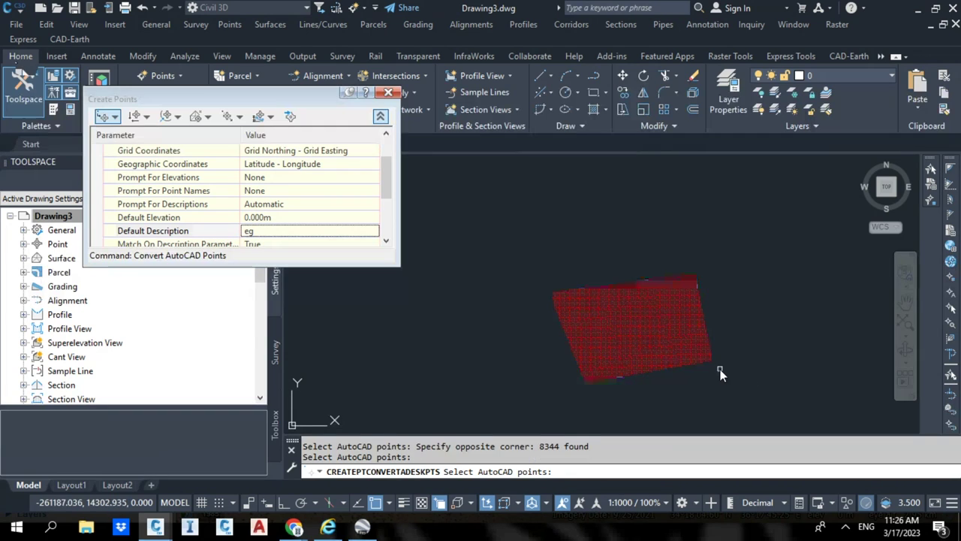
click(388, 92)
Set the point label style of the _All Points point group to Elevation Only
click(23, 244)
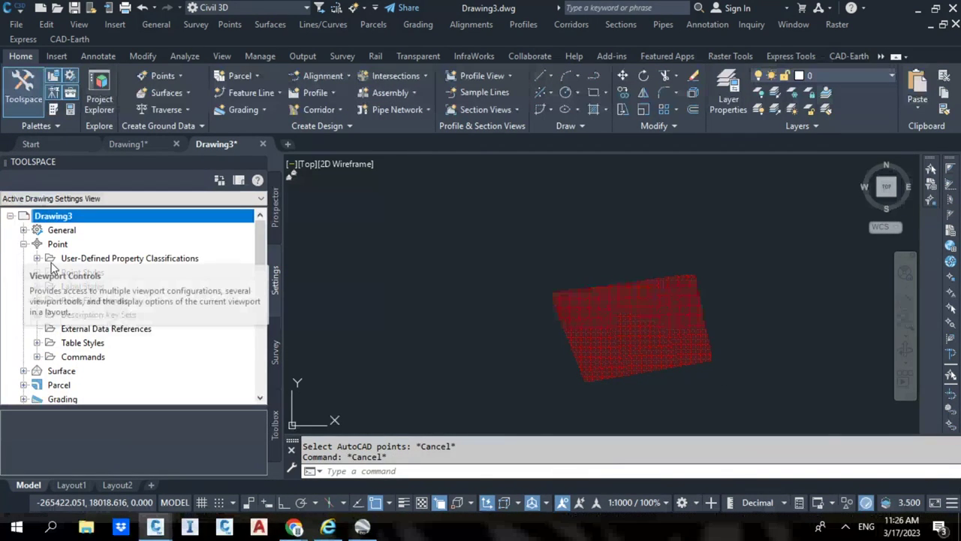
click(277, 215)
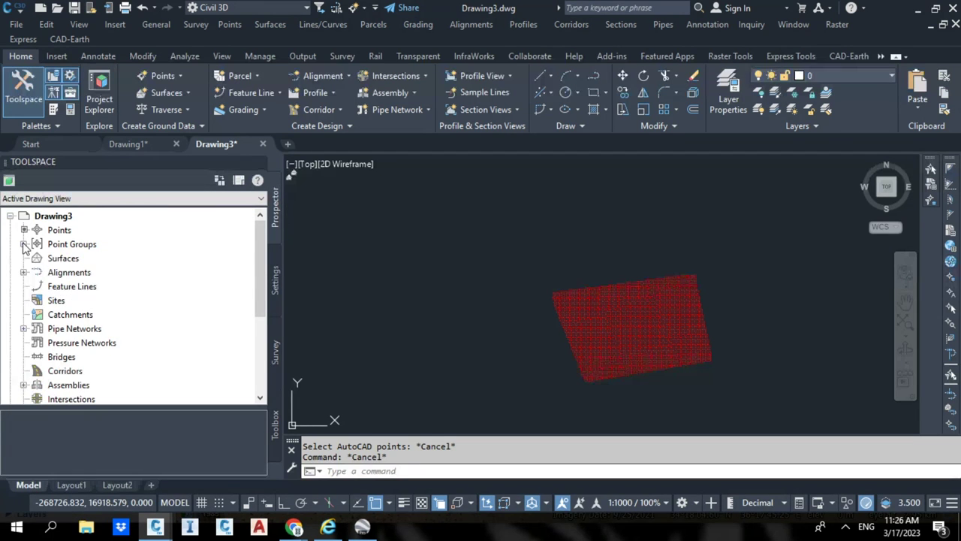
click(24, 244)
right_click(81, 258)
click(123, 233)
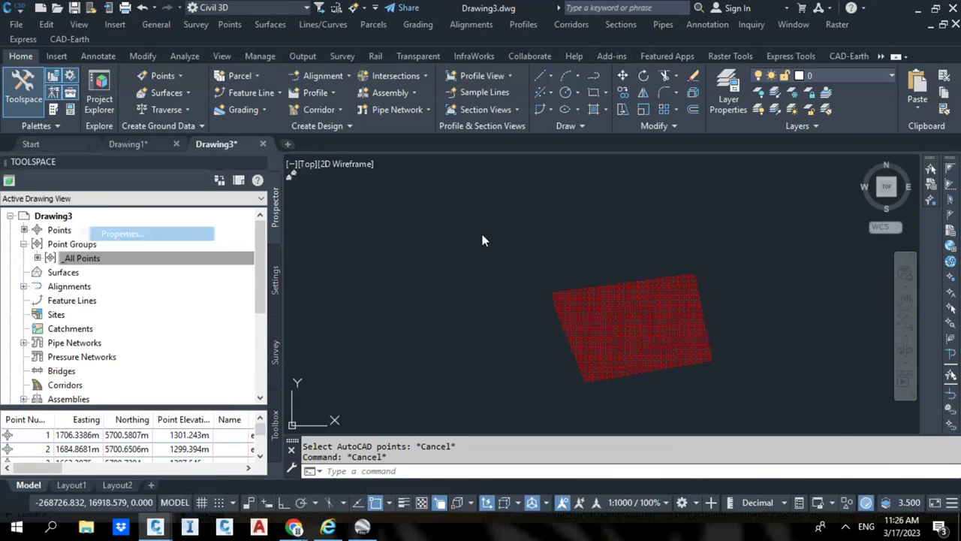
click(151, 230)
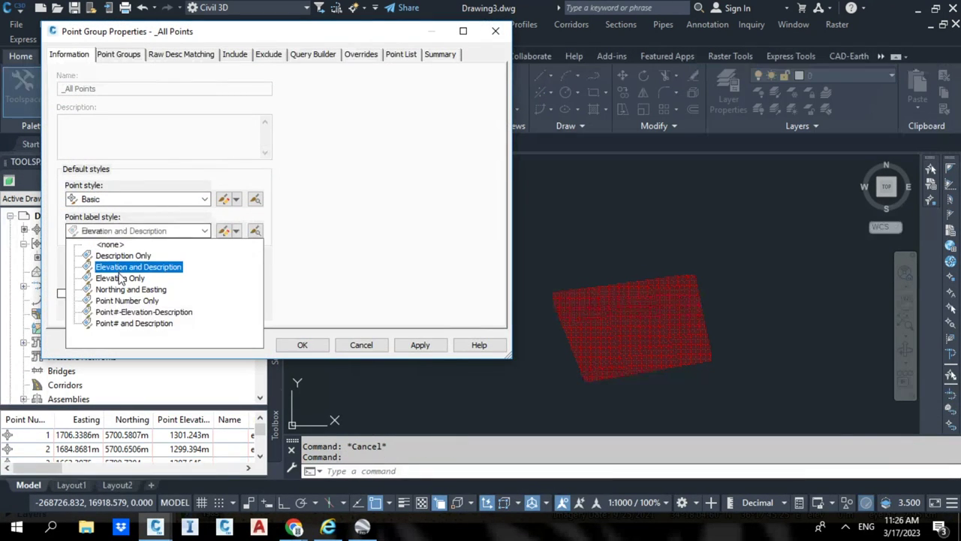
click(120, 278)
click(298, 345)
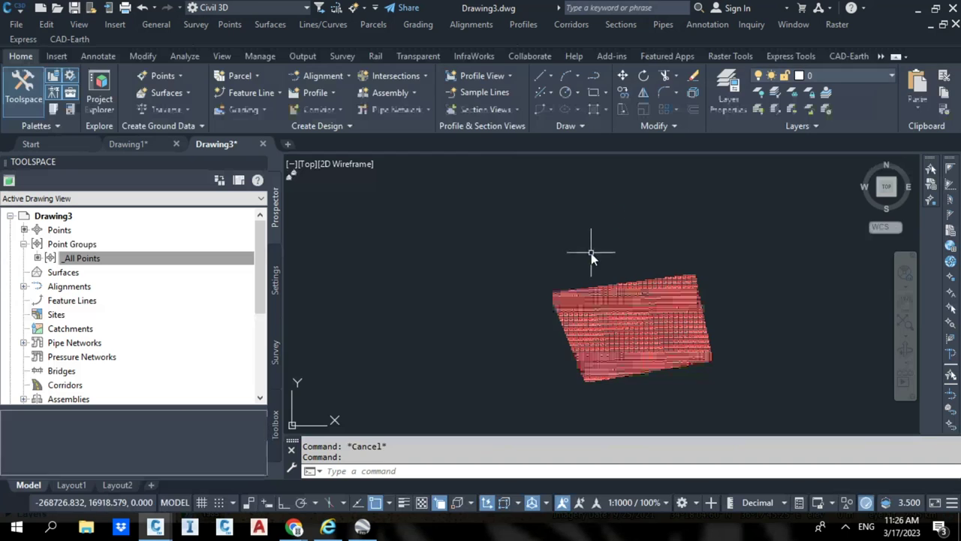
Measure the distance along the upper edge of the point grid and examine the point elevation labels up close
text(i)
key(Return)
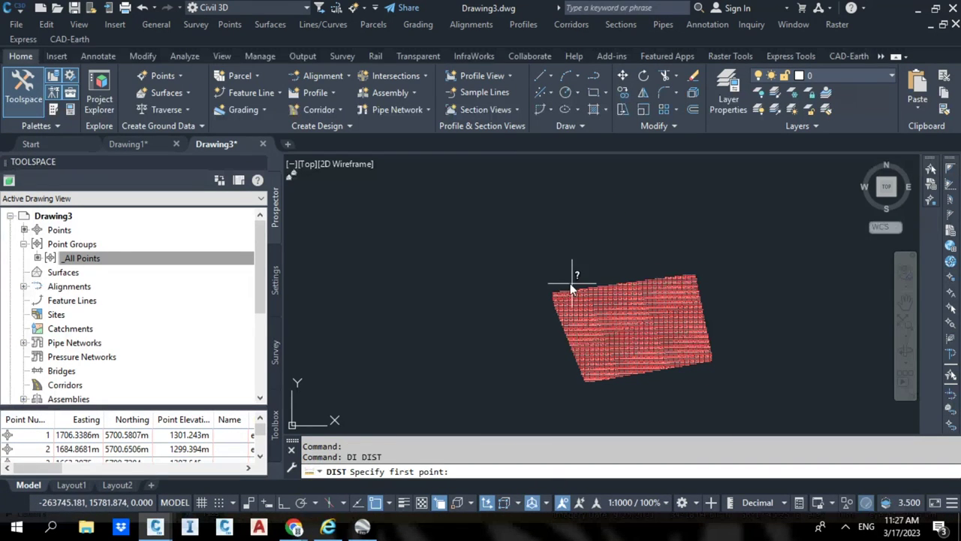
click(553, 284)
click(680, 257)
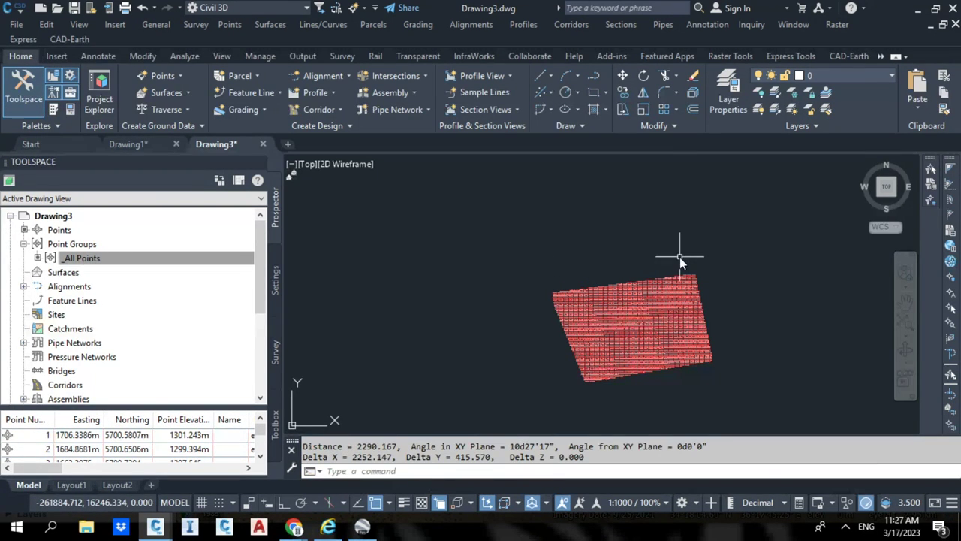
scroll(652, 367, up, 2)
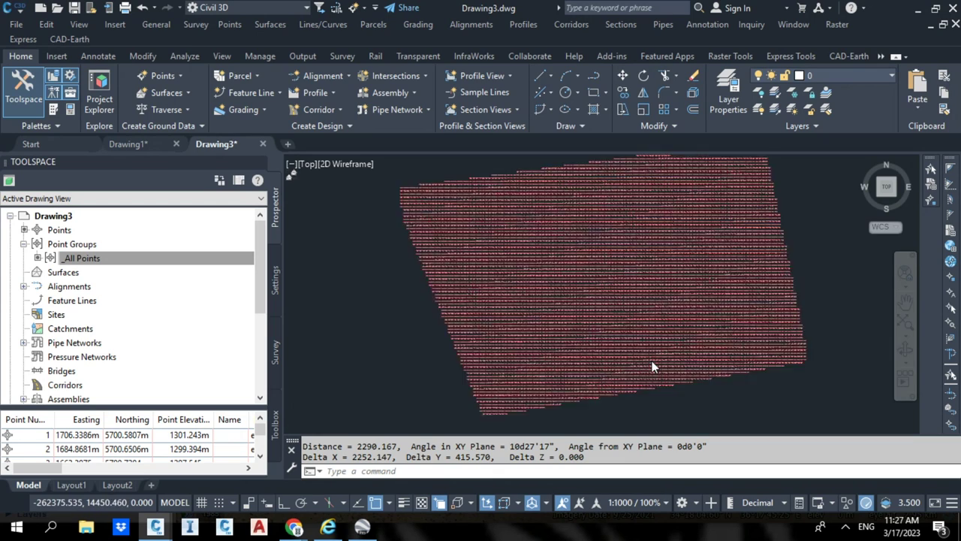
scroll(652, 366, up, 5)
scroll(648, 308, down, 2)
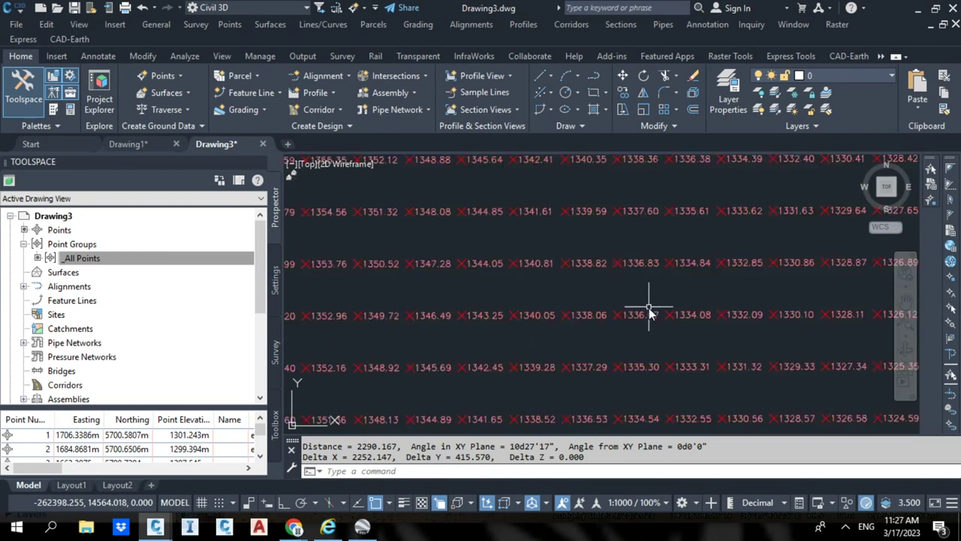
scroll(647, 311, down, 5)
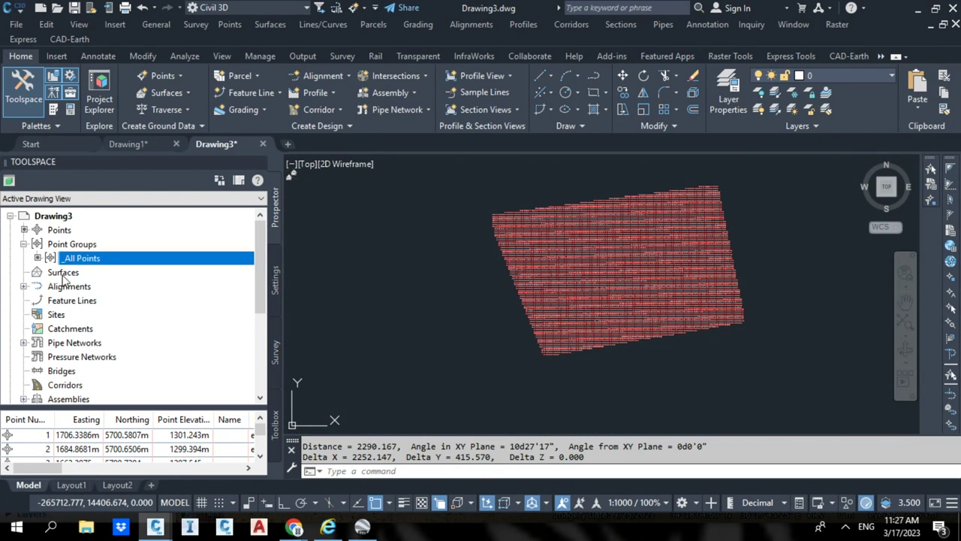
Create a TIN surface named eg with the Contours 1m and 5m (Background) style
right_click(75, 272)
click(124, 280)
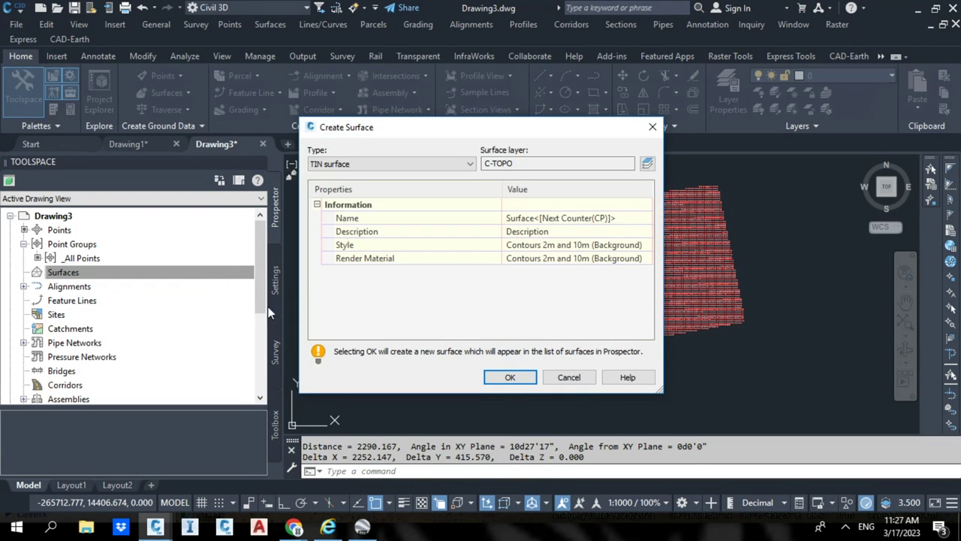
click(558, 217)
text(eg)
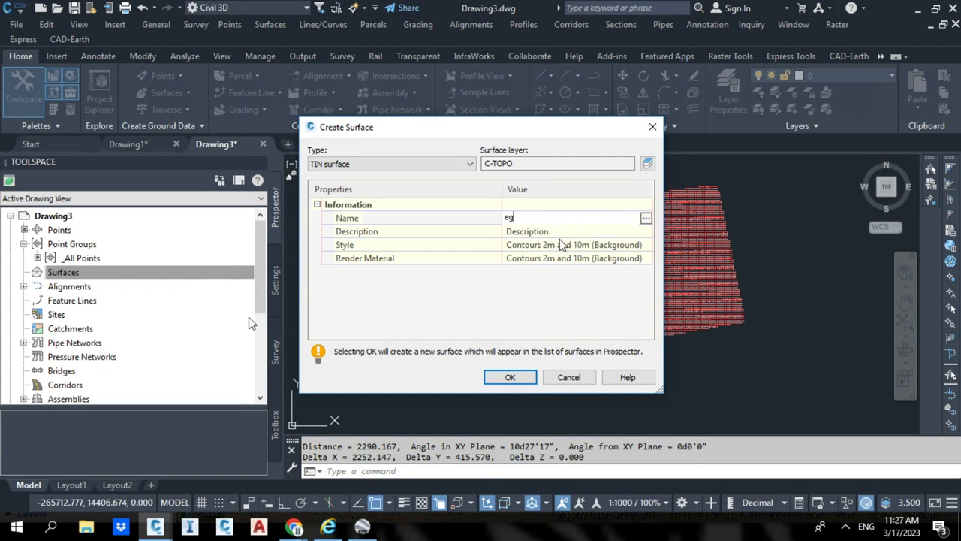
key(Return)
click(644, 246)
click(646, 245)
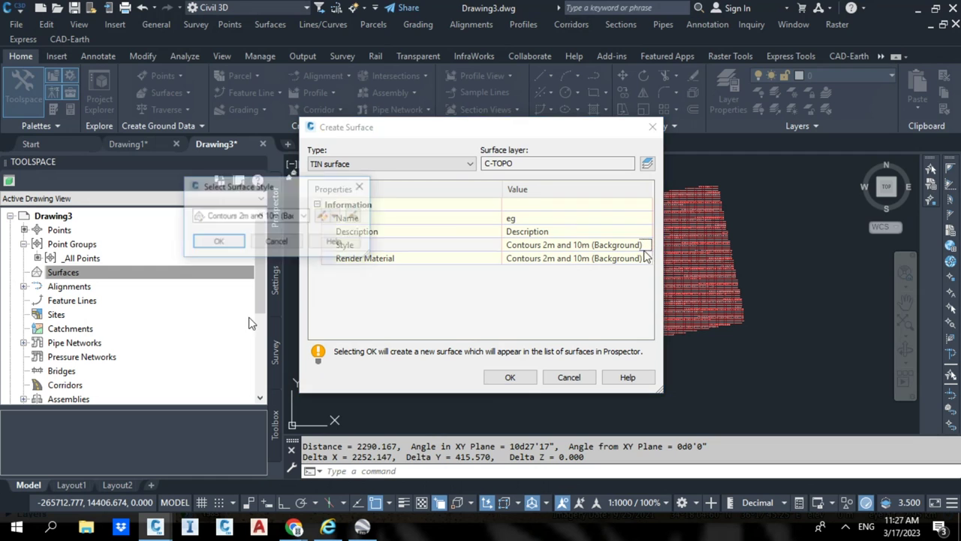
click(304, 216)
click(273, 253)
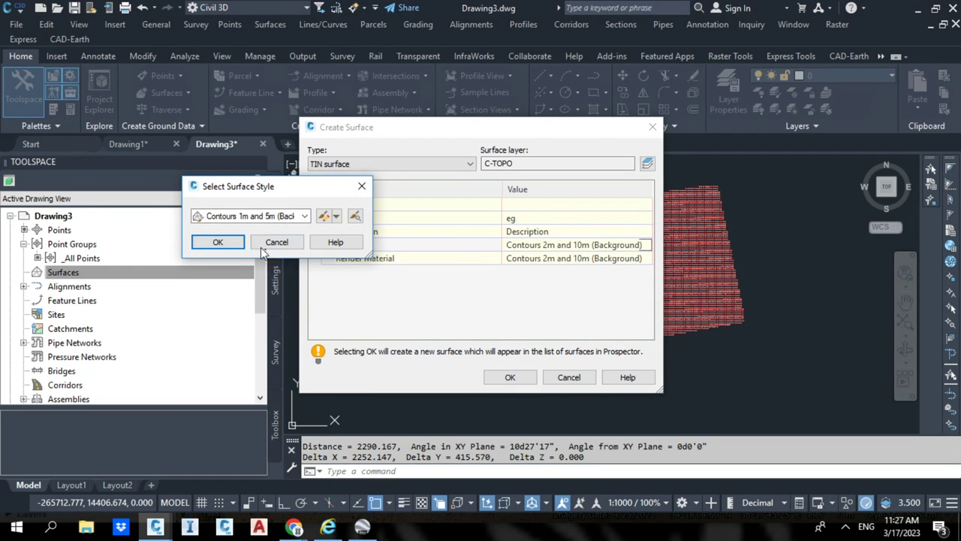
click(210, 241)
click(510, 377)
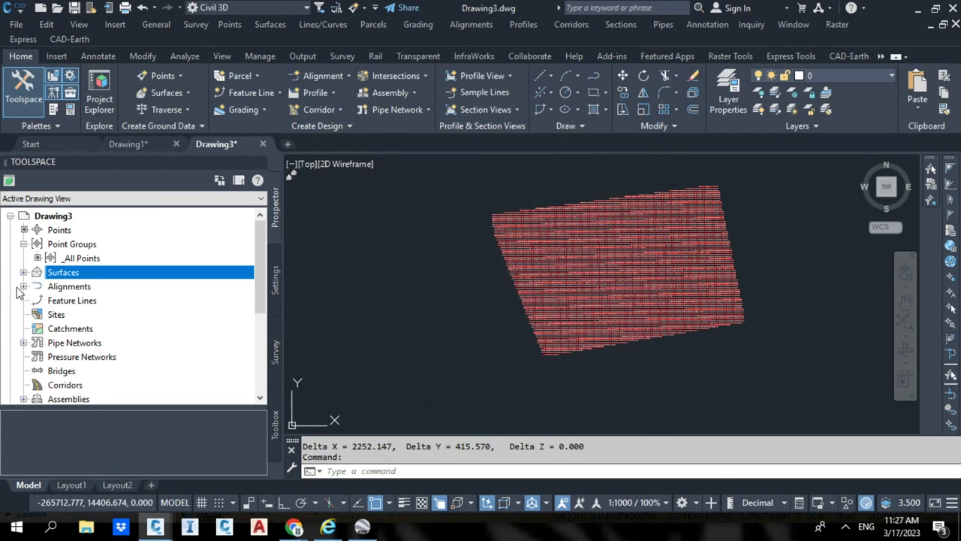
Add the _All Points point group to the definition of the eg surface
click(23, 272)
click(36, 287)
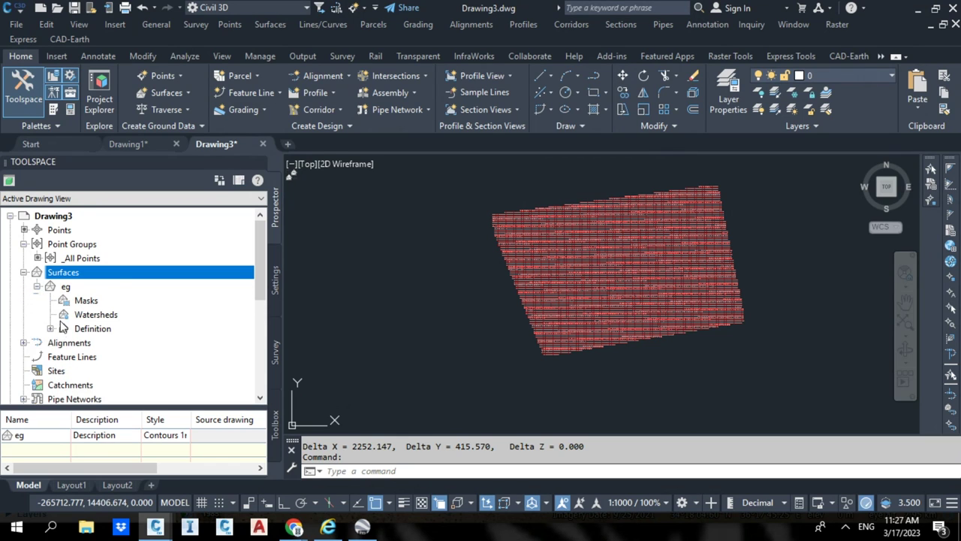
click(50, 331)
right_click(102, 357)
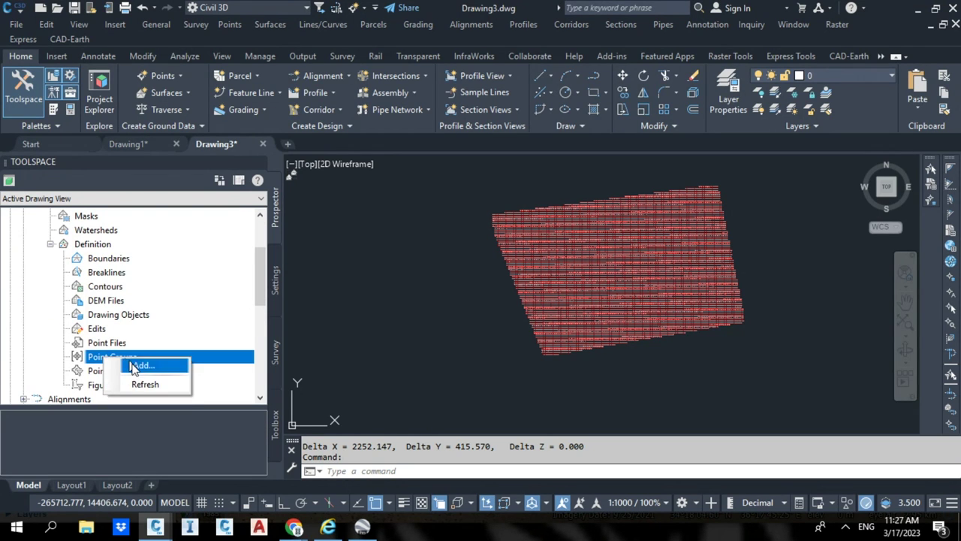
click(150, 365)
click(416, 245)
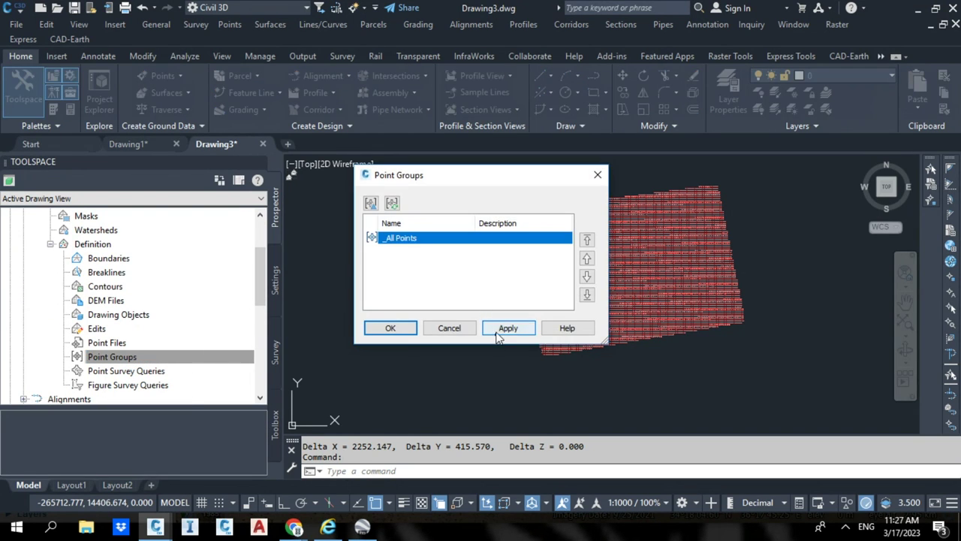
click(390, 329)
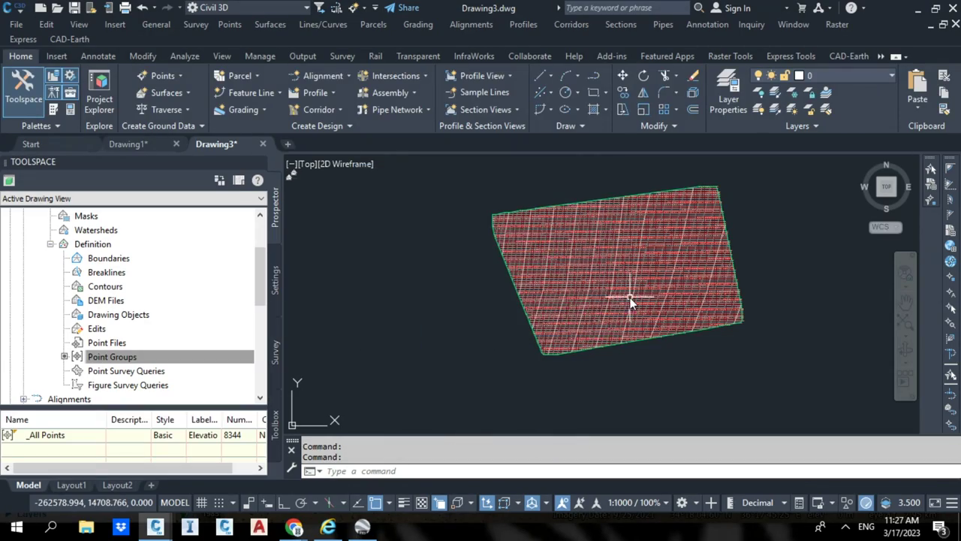
Set both the point style and the point label style of the _All Points group to <none>
scroll(623, 263, up, 7)
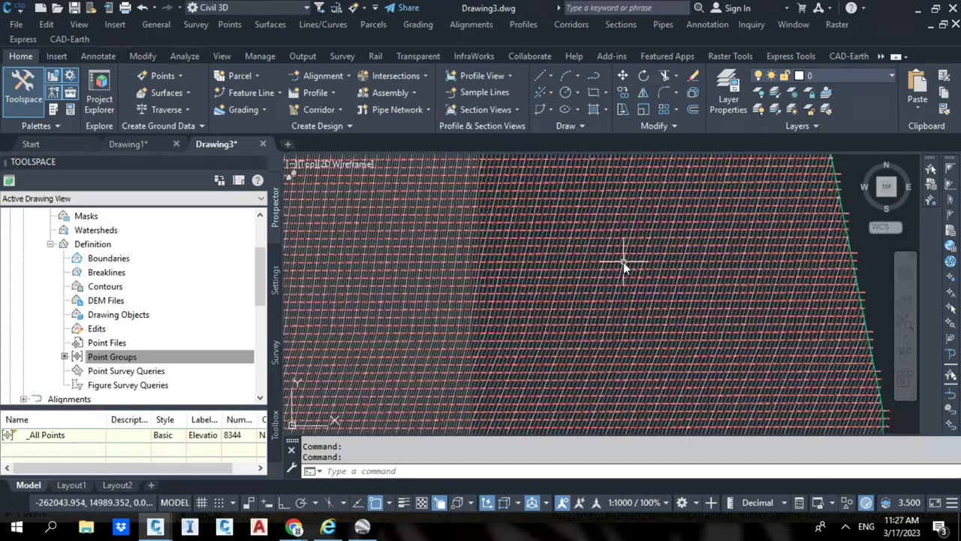
scroll(623, 263, down, 3)
scroll(619, 265, down, 5)
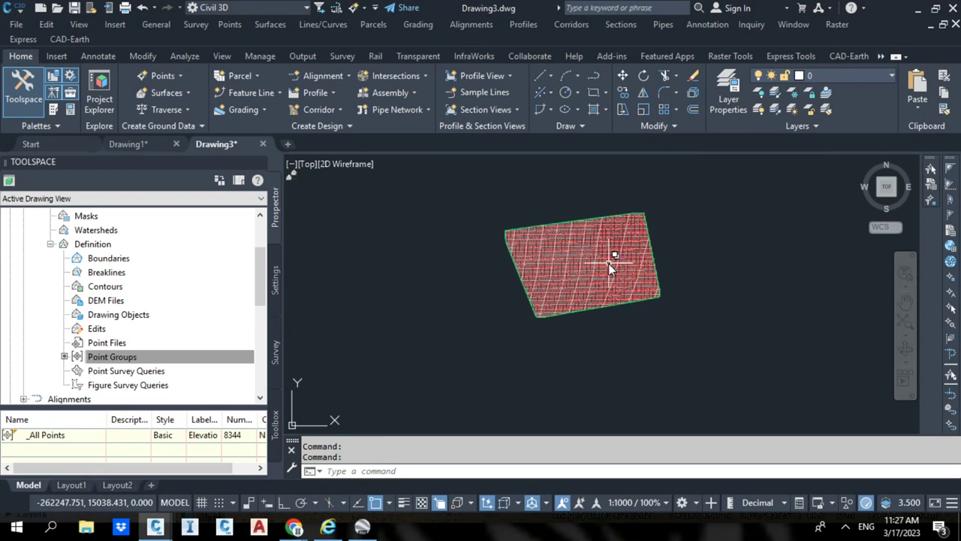
drag(256, 263, 254, 237)
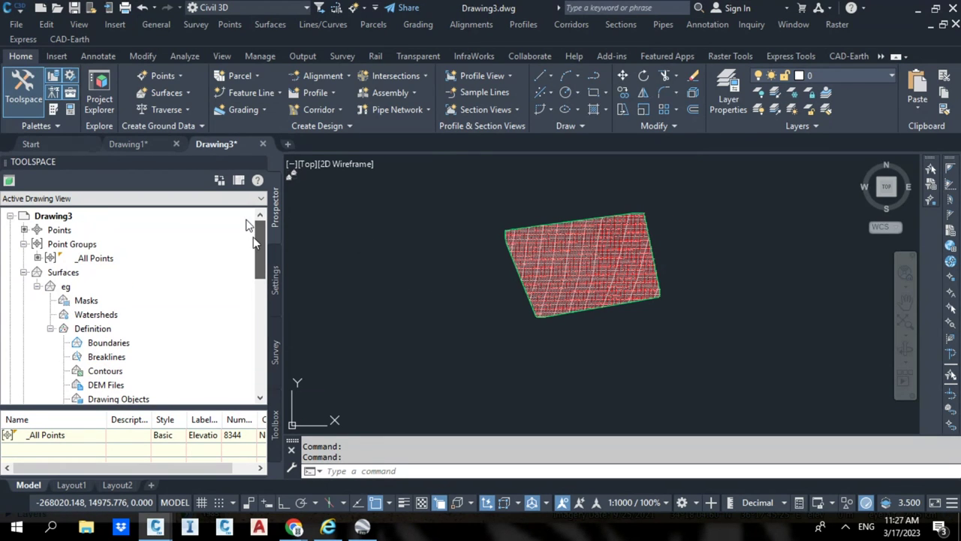
right_click(88, 261)
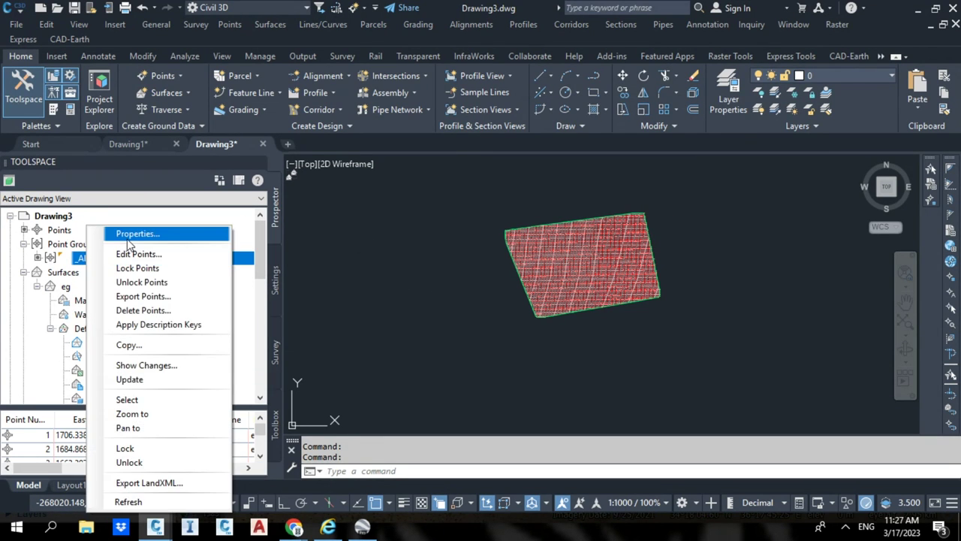
click(202, 236)
click(154, 231)
click(116, 229)
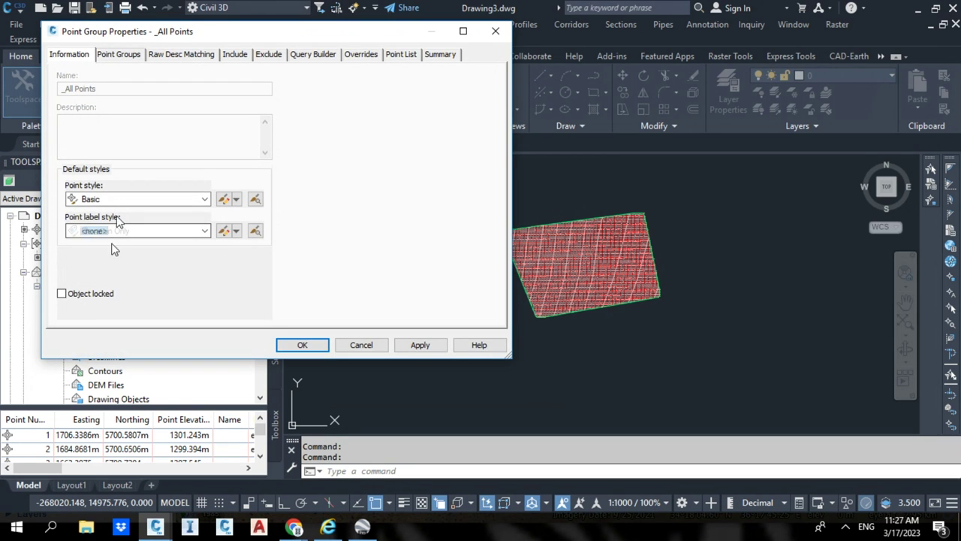
click(116, 199)
scroll(114, 224, up, 1)
click(113, 214)
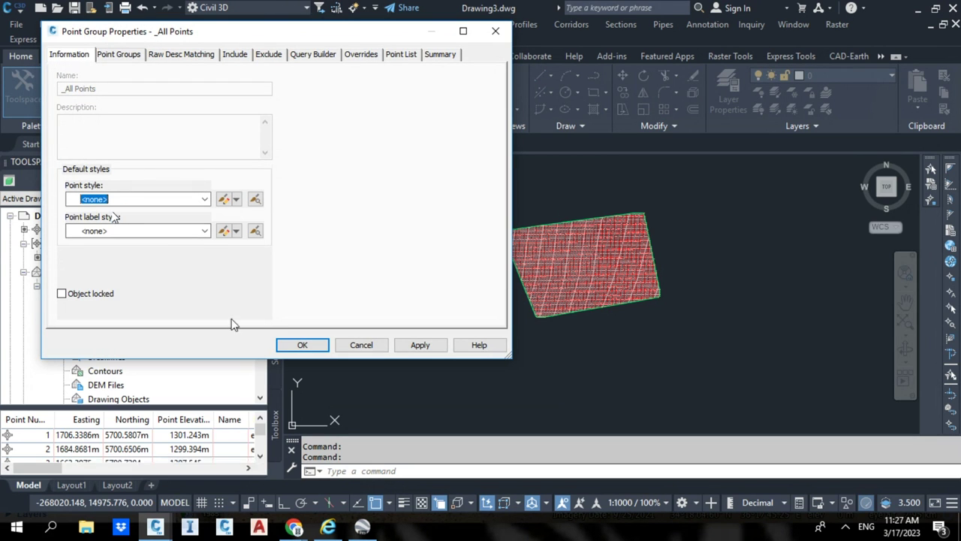
click(294, 341)
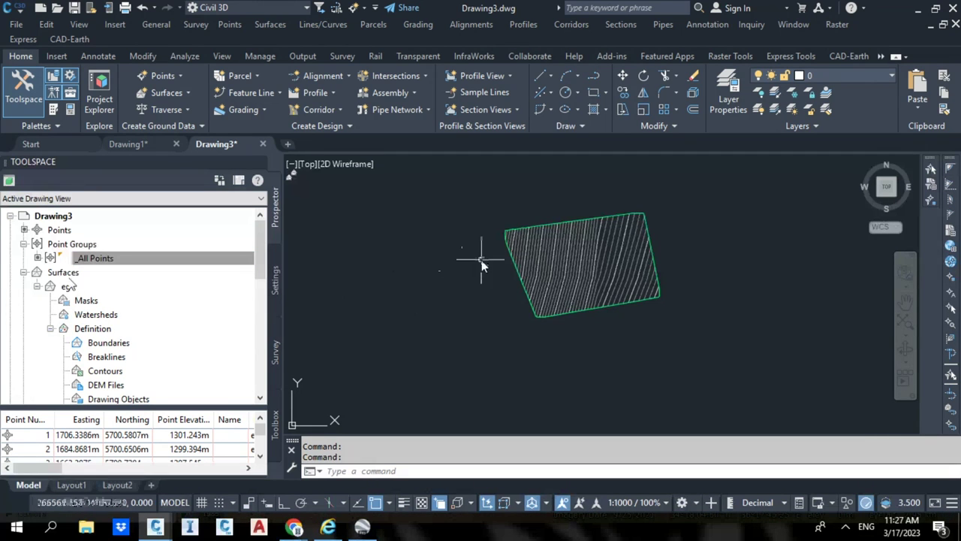
Examine the contour lines and border of the eg surface up close and as a whole
scroll(530, 289, up, 3)
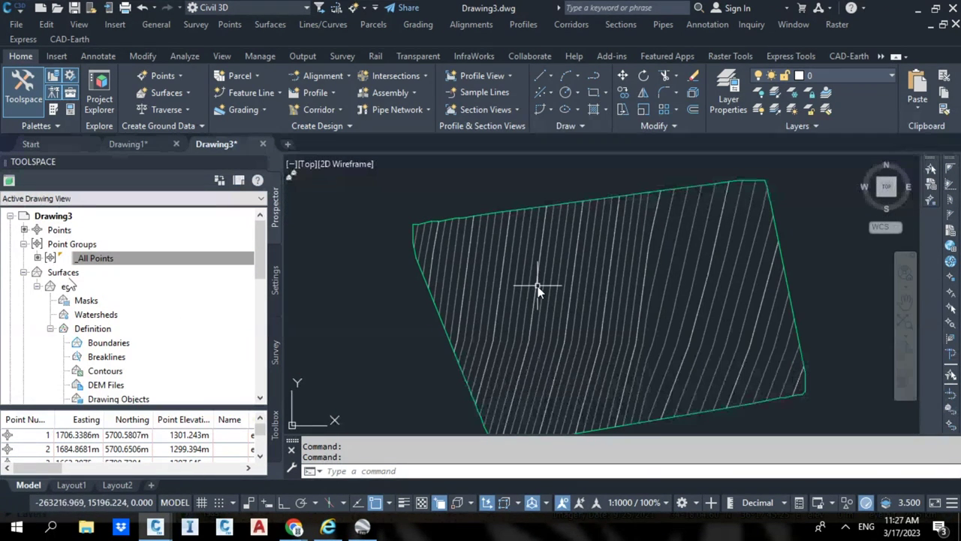
scroll(506, 287, up, 4)
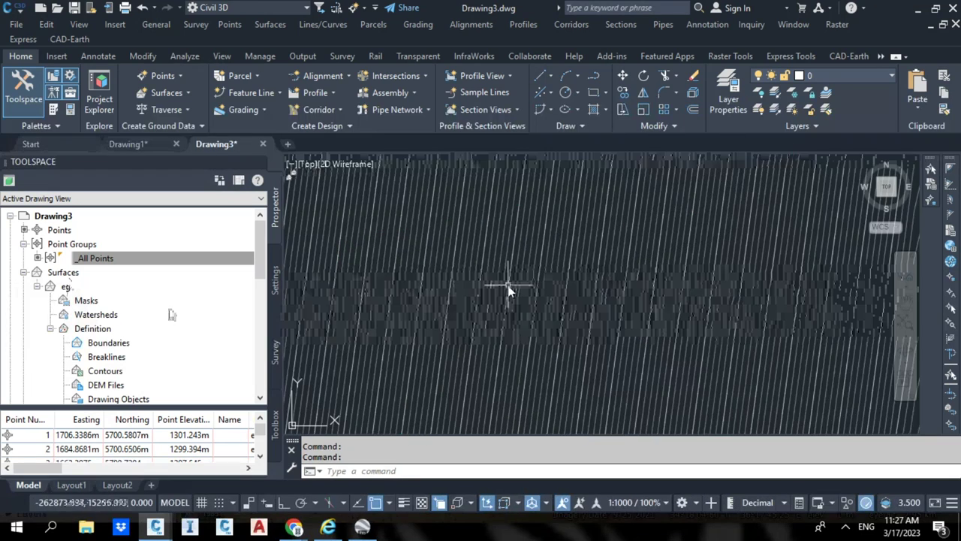
scroll(503, 292, down, 7)
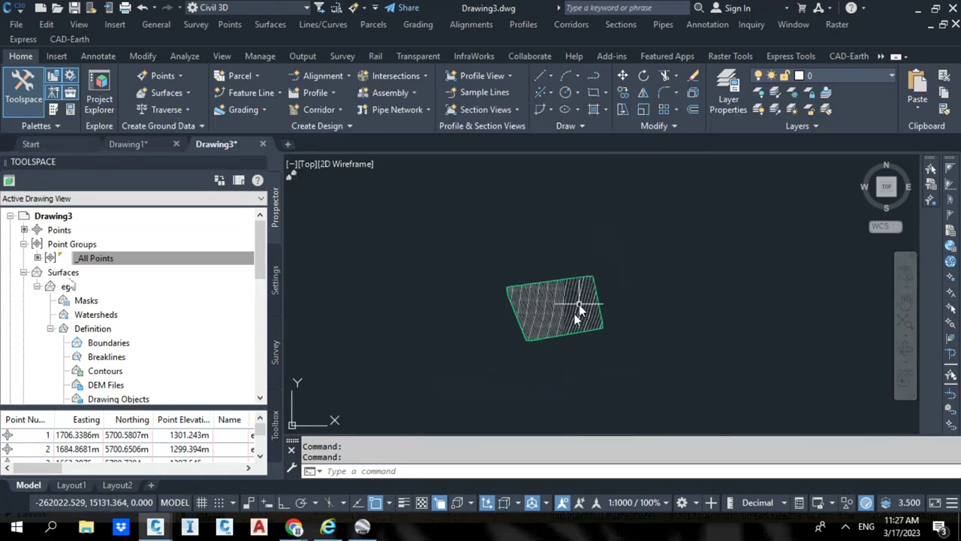
scroll(579, 304, up, 2)
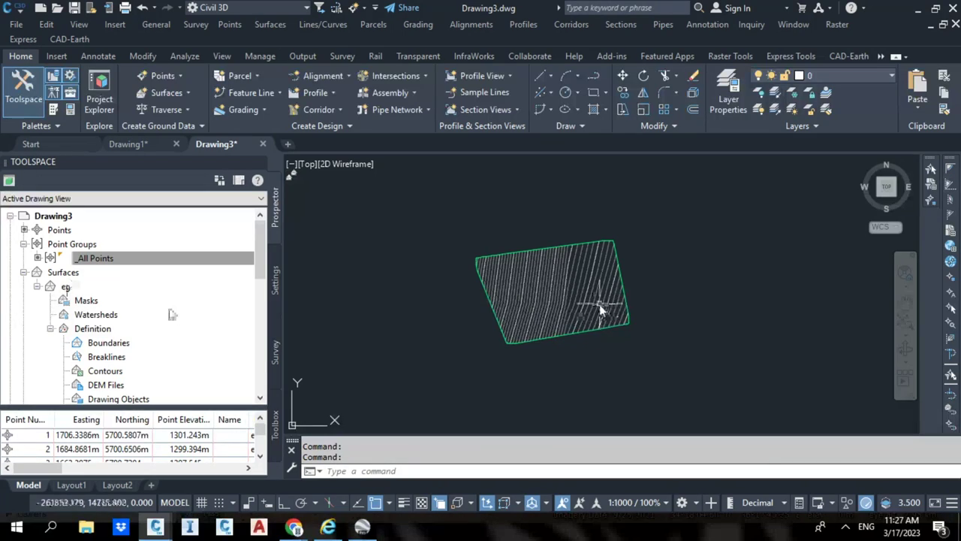
scroll(600, 299, up, 4)
scroll(600, 299, up, 4)
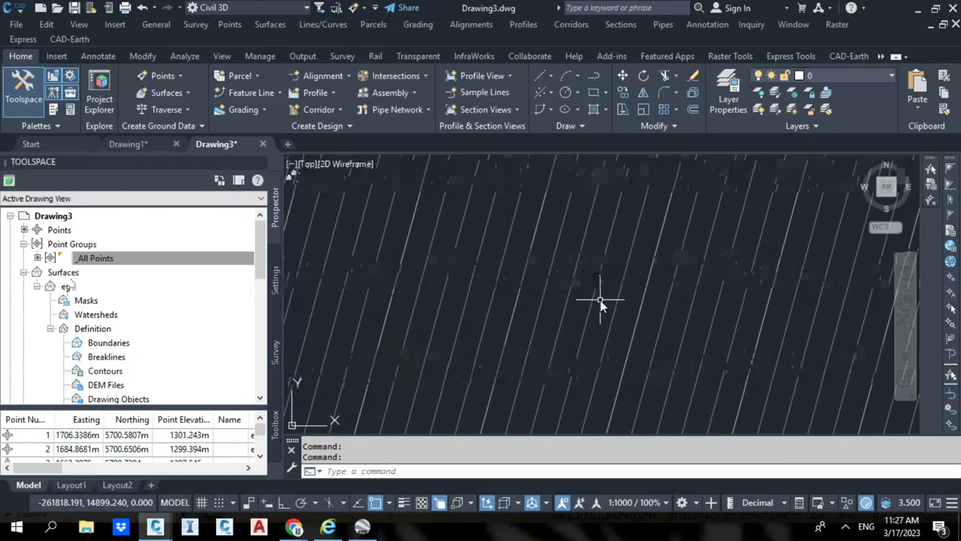
Load the georeference parameters from the file rass.dgw into the drawing
scroll(591, 302, down, 3)
scroll(578, 308, down, 5)
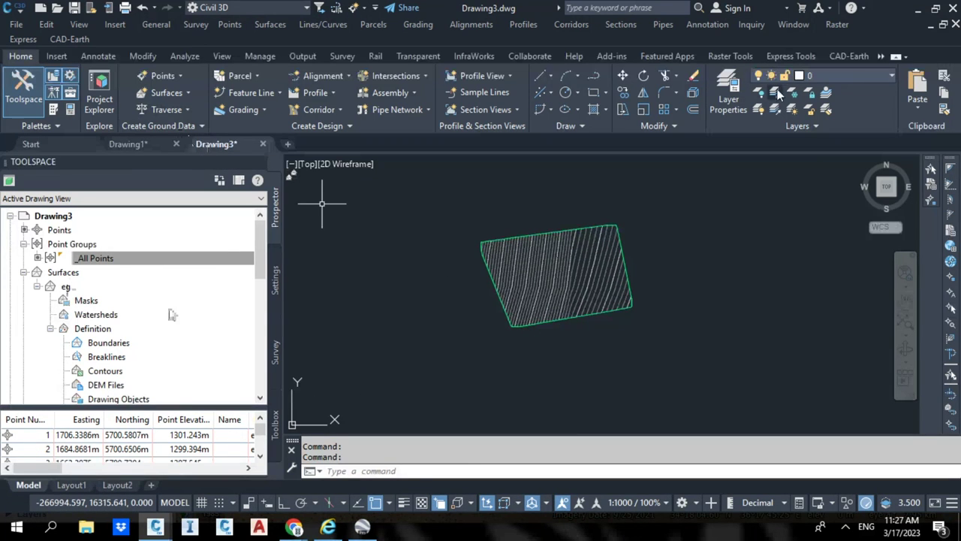
click(849, 56)
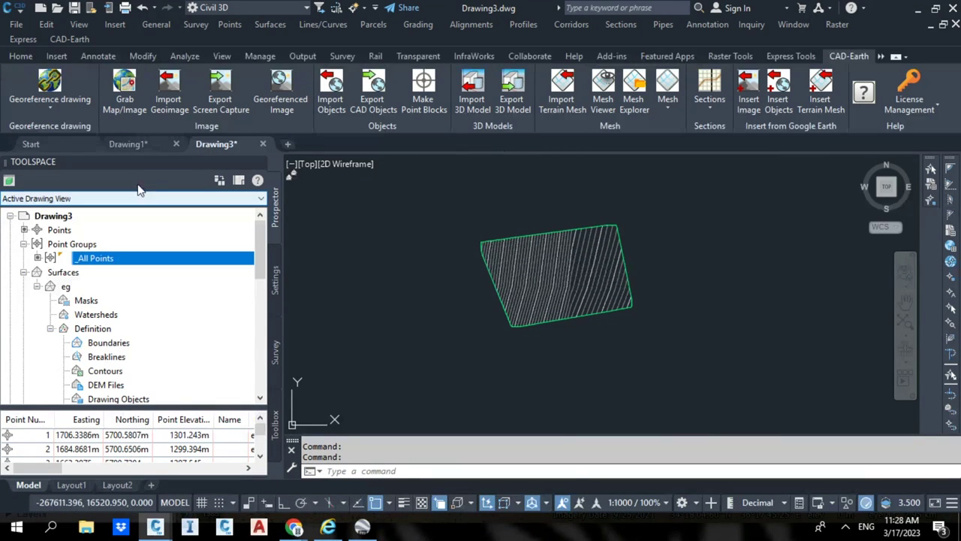
click(49, 99)
click(51, 92)
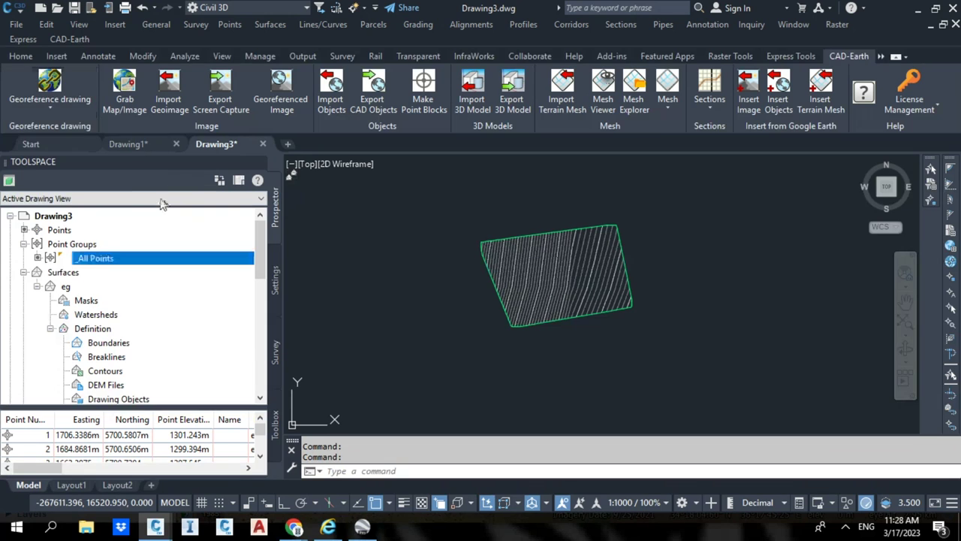
click(51, 93)
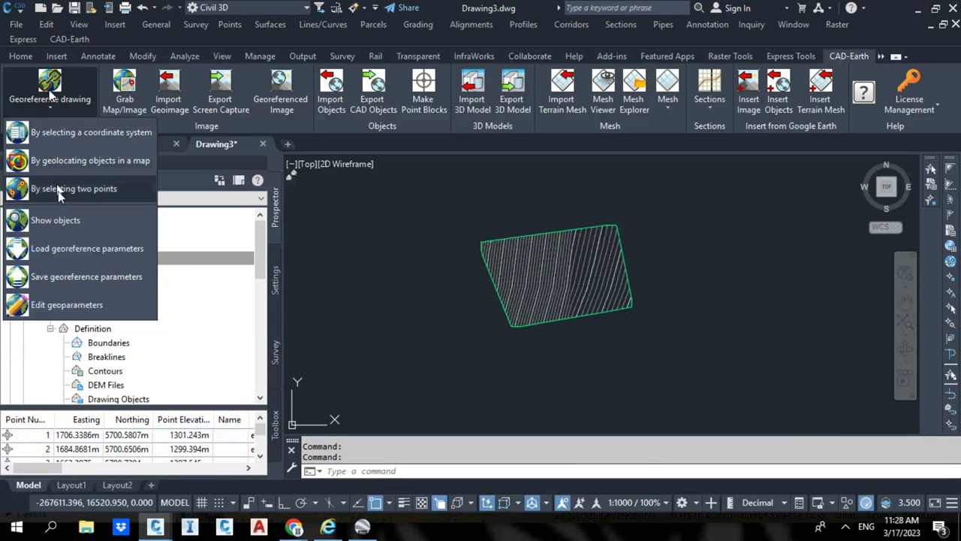
click(88, 249)
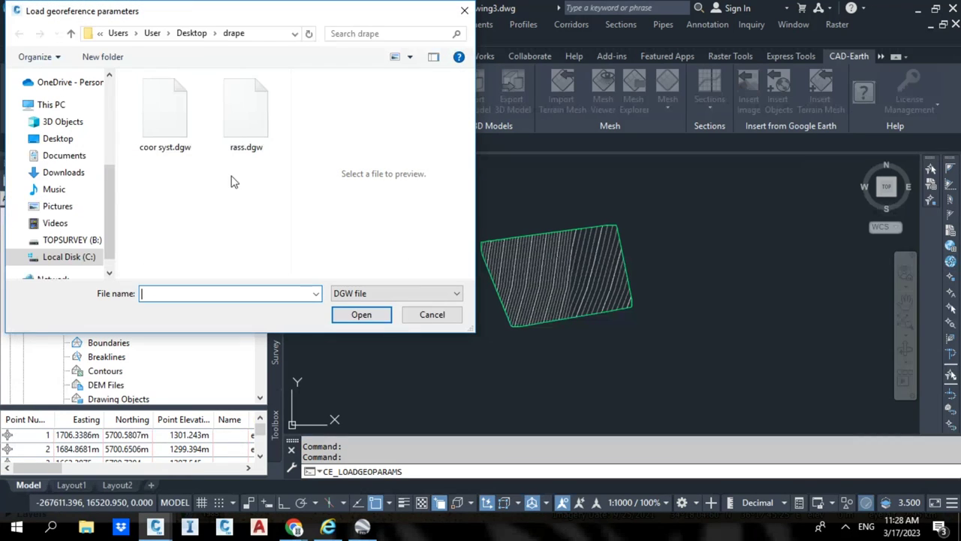
click(242, 124)
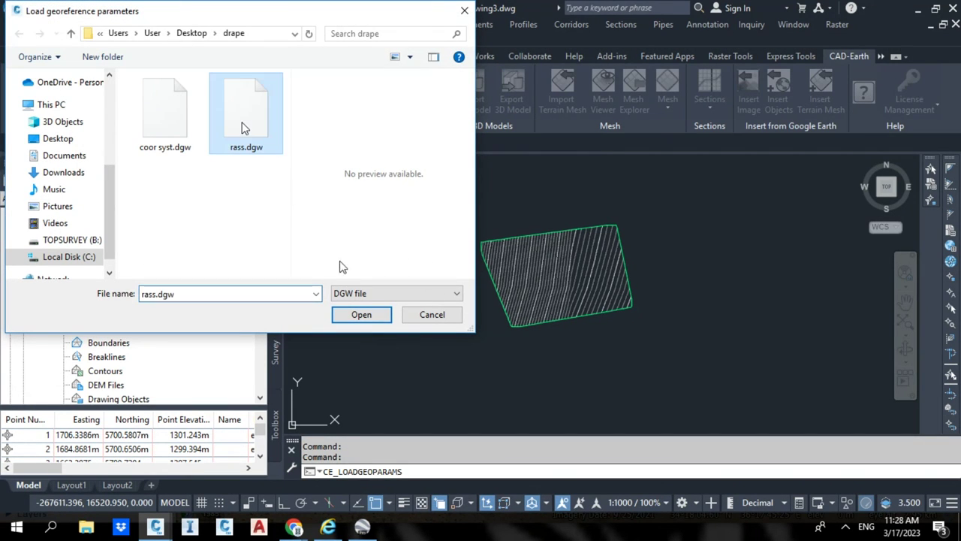
click(362, 315)
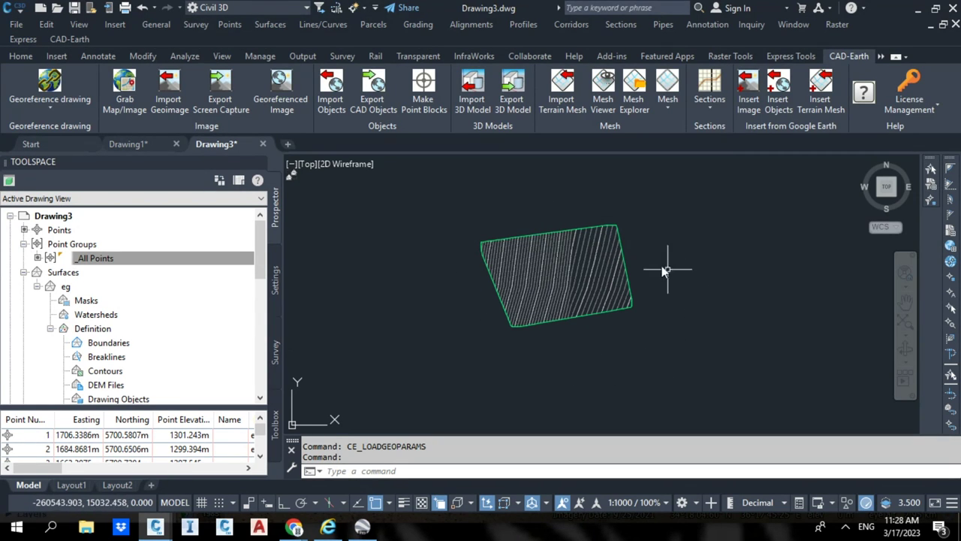
Try to import a Google Earth geoimage using the border of the eg surface as the closed polyline
click(184, 94)
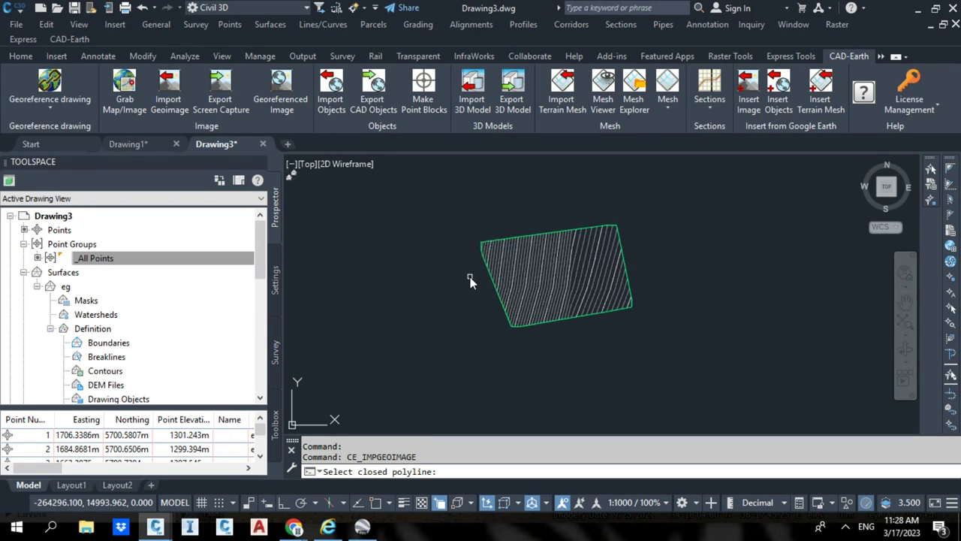
click(495, 289)
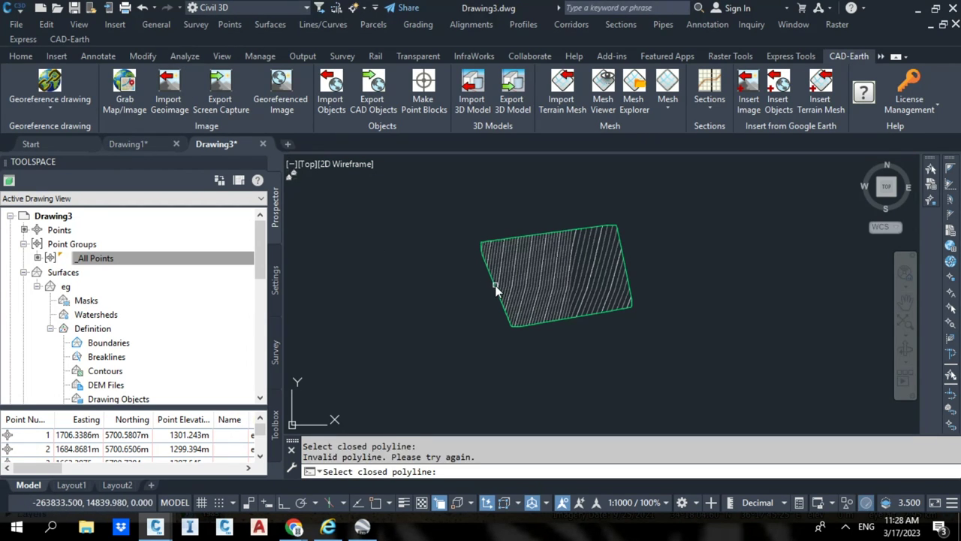
key(Escape)
key(Escape)
key(Escape)
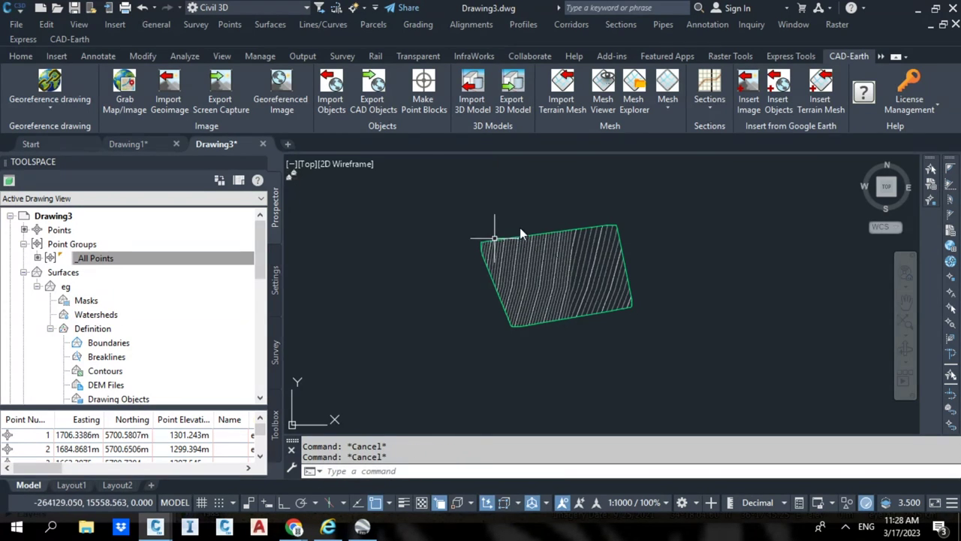
Extract the border, major contours and minor contours of the eg surface as drawing objects
click(587, 259)
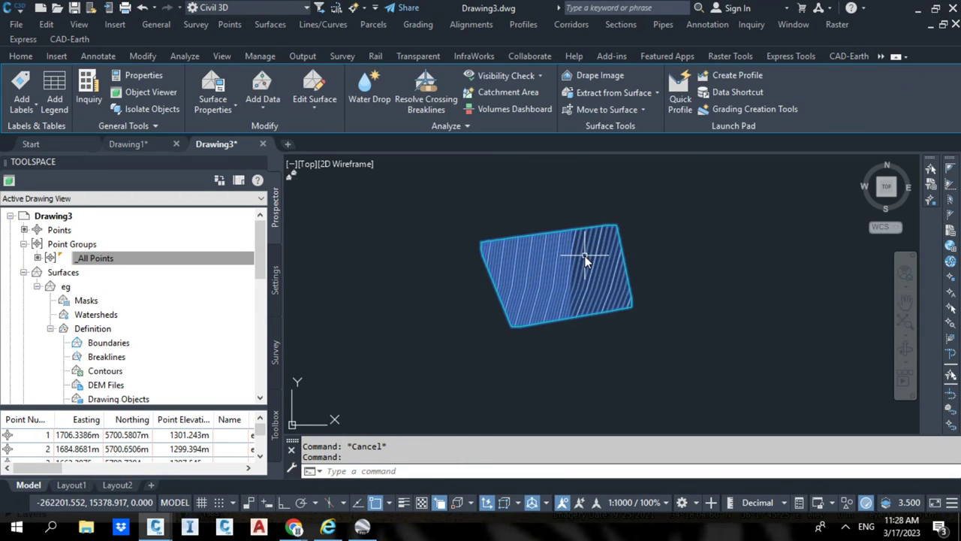
click(622, 93)
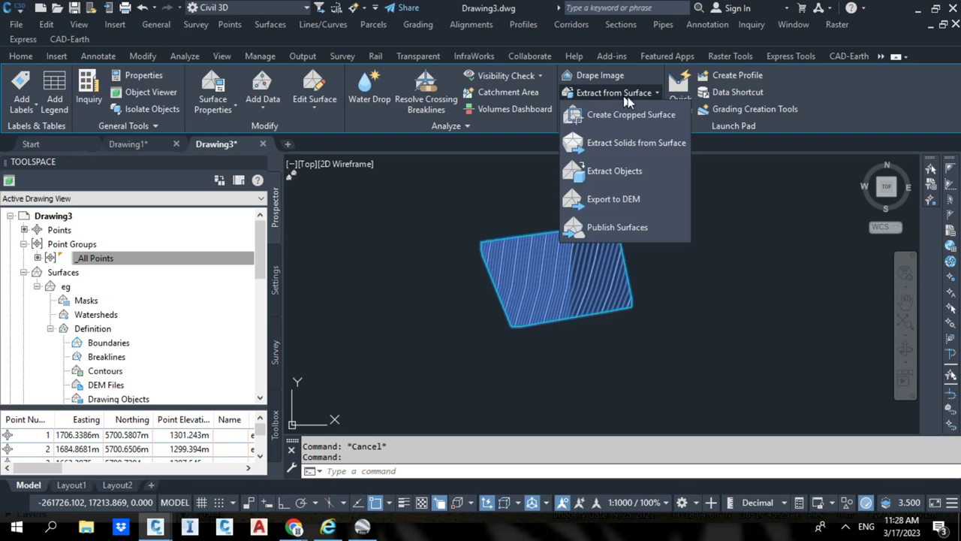
click(635, 171)
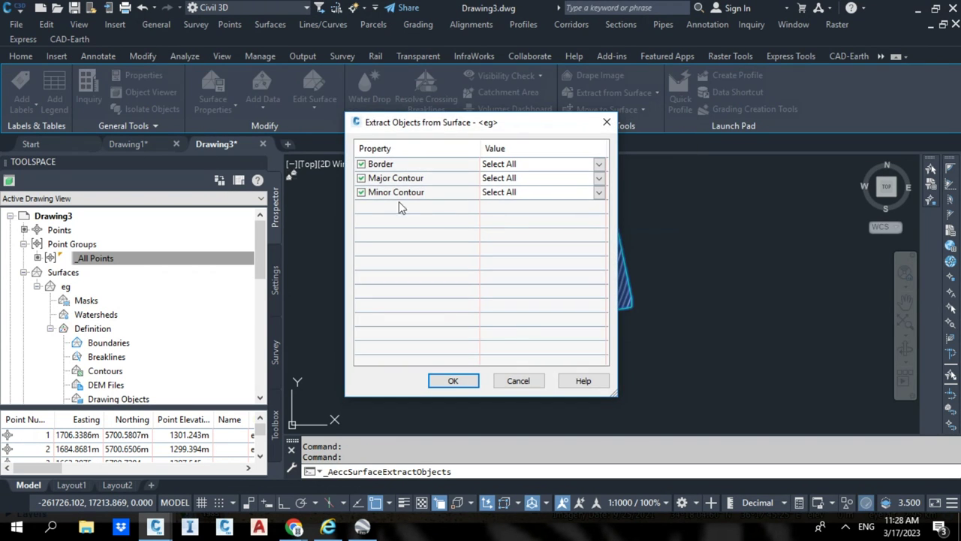
click(455, 380)
key(Escape)
key(Escape)
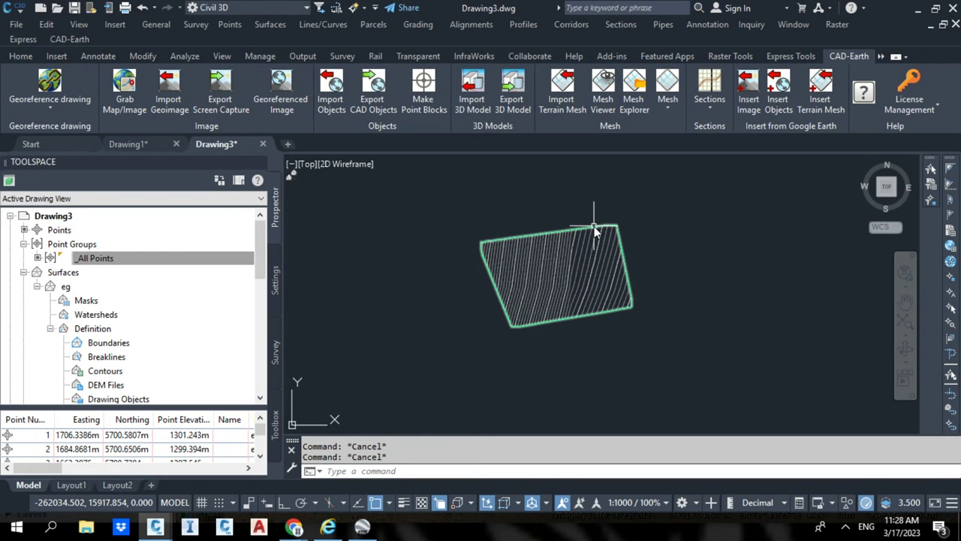
Flatten the extracted 3D border polyline to 2D without removing hidden lines and check its object type
click(594, 226)
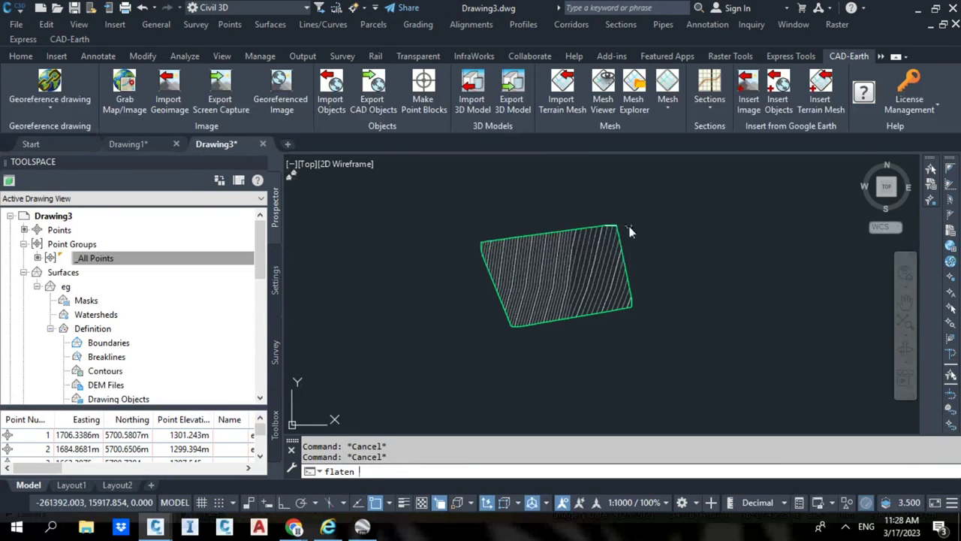
key(Return)
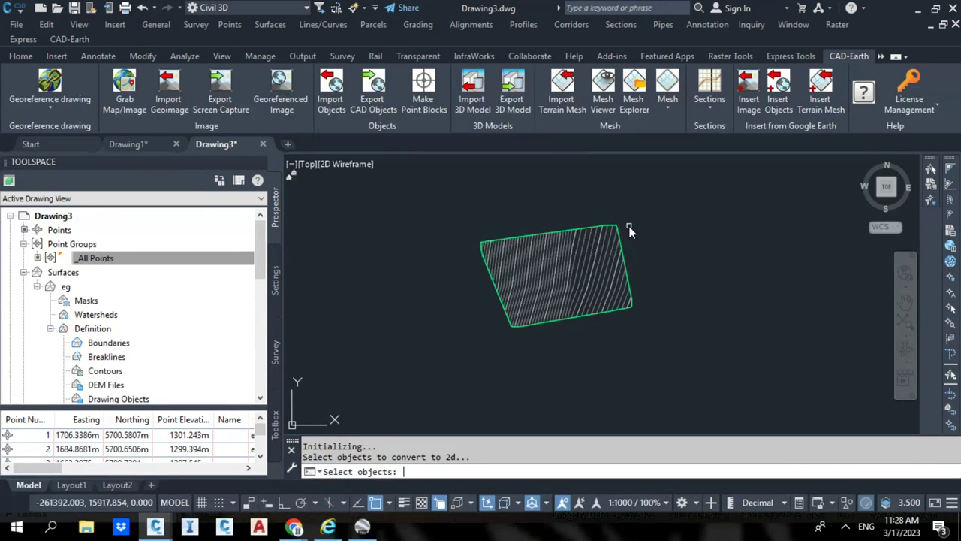
click(588, 228)
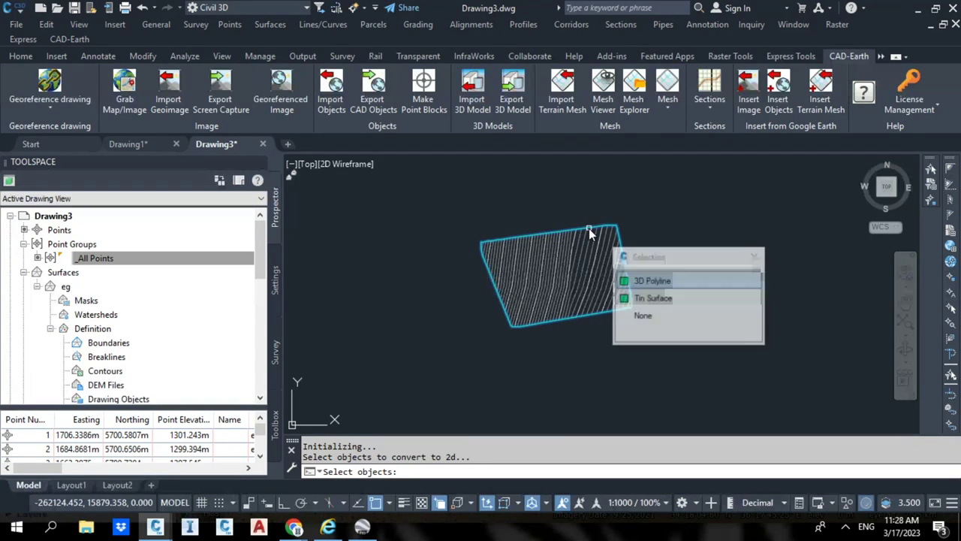
click(685, 274)
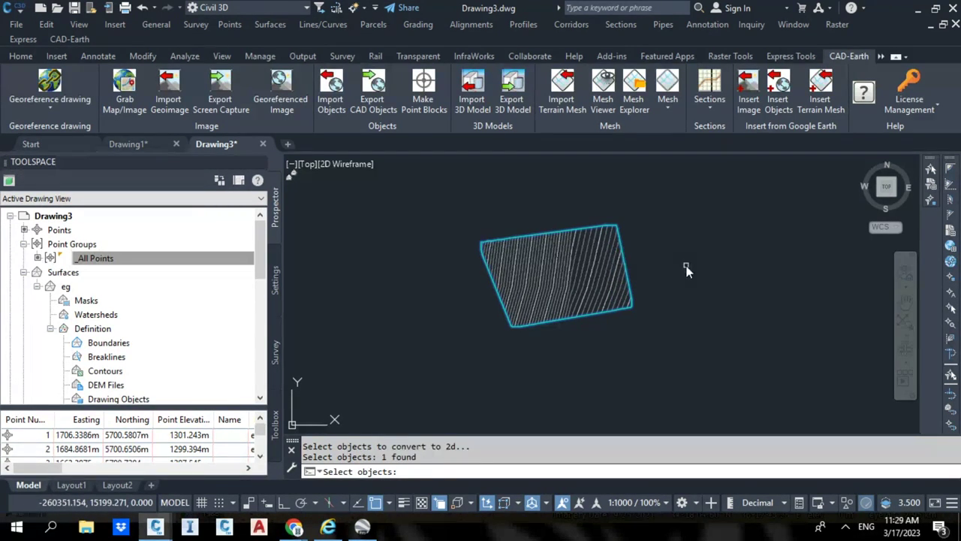
key(Return)
key(Return)
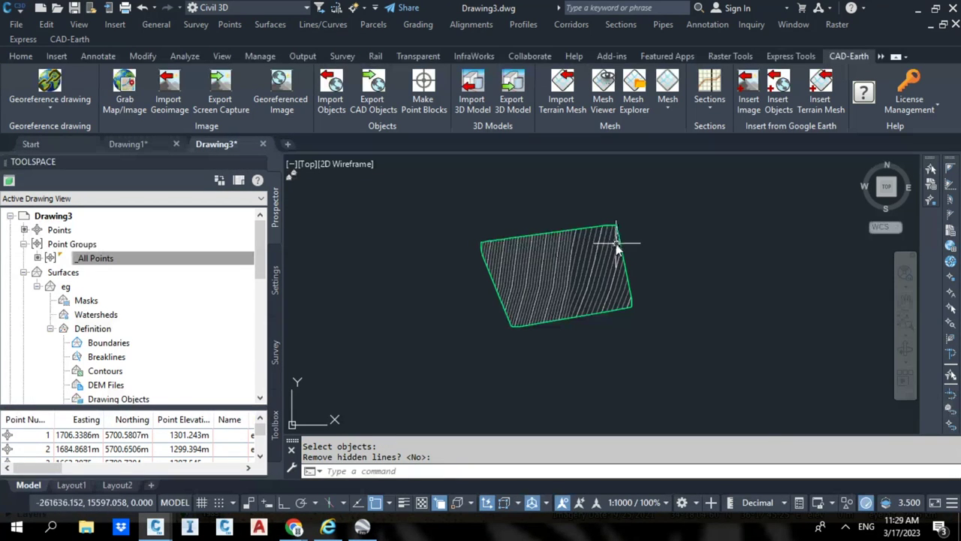
click(621, 241)
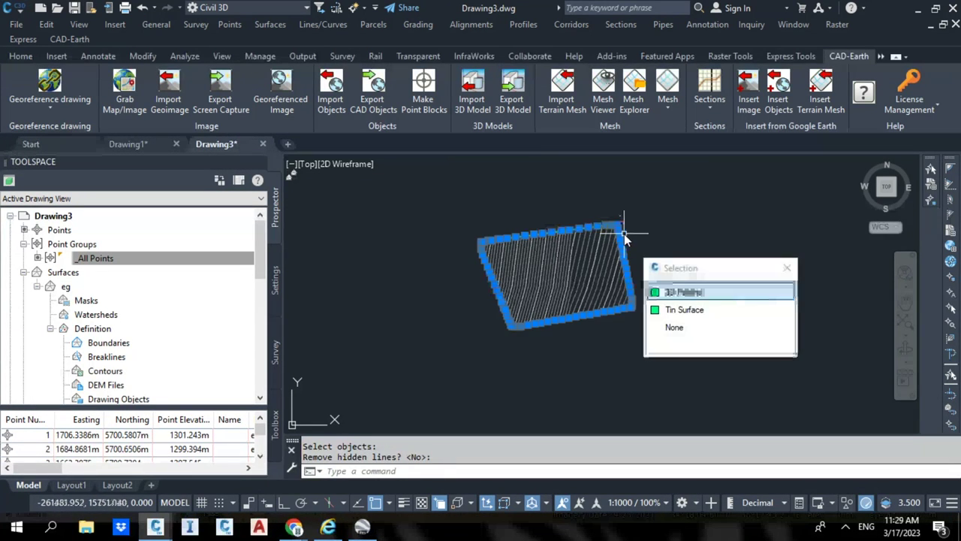
click(671, 293)
key(Escape)
key(Escape)
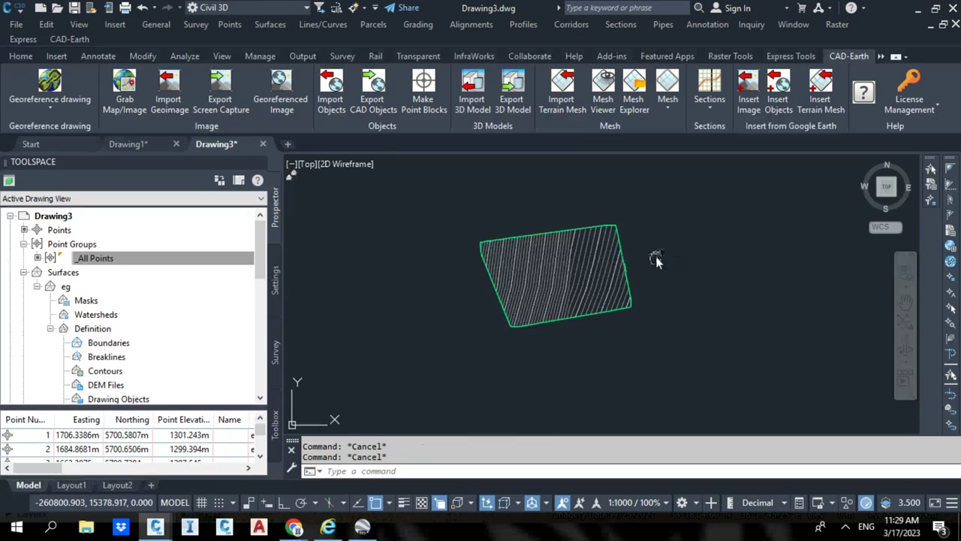
middle_drag(655, 259, 578, 307)
text(pl)
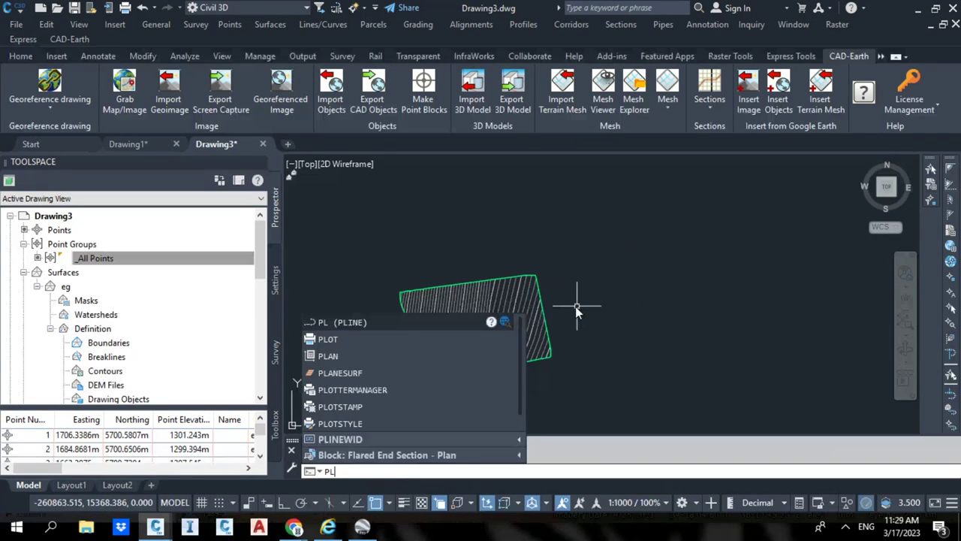
key(Escape)
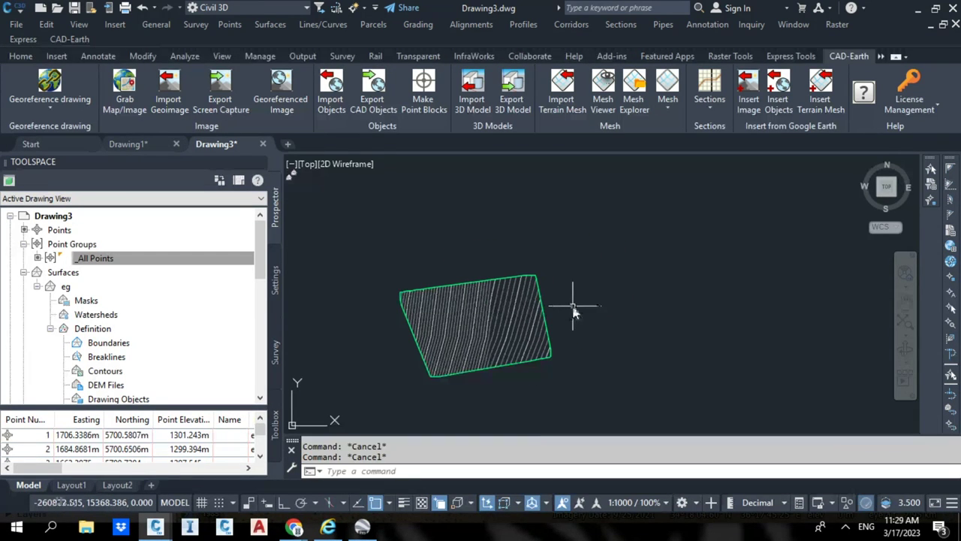
Flatten the extracted border polyline again with hidden lines removed, and check its object type
click(512, 277)
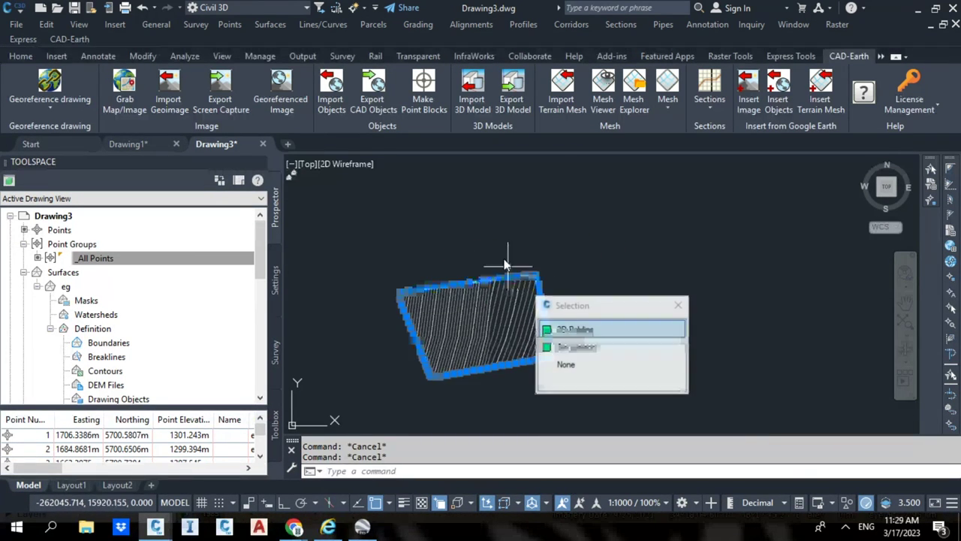
click(602, 328)
text(flatte)
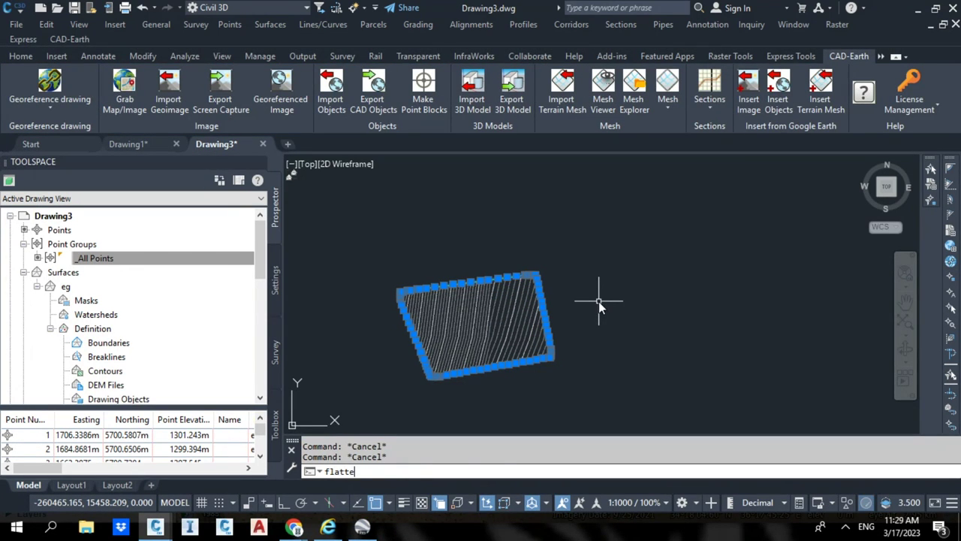
text(n)
key(Return)
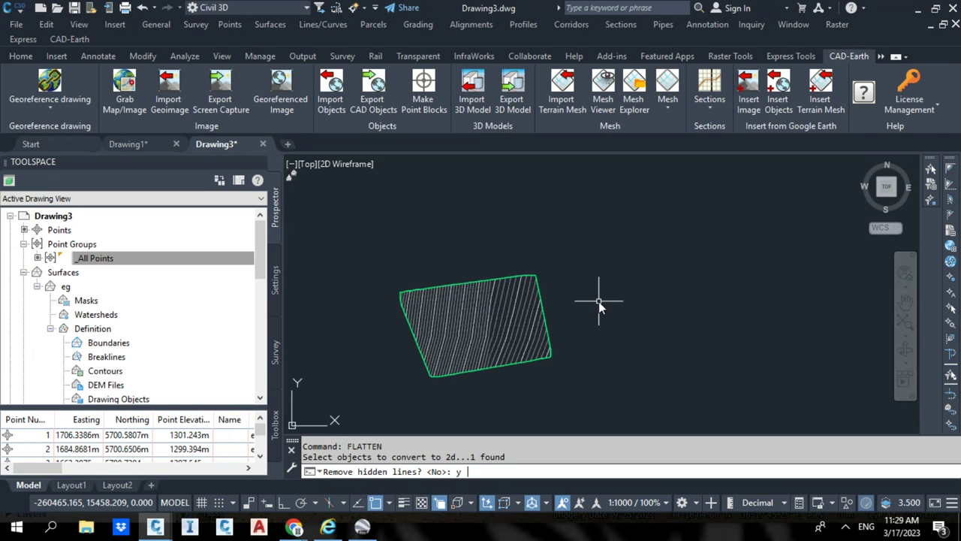
key(Return)
click(507, 277)
mouse_move(507, 280)
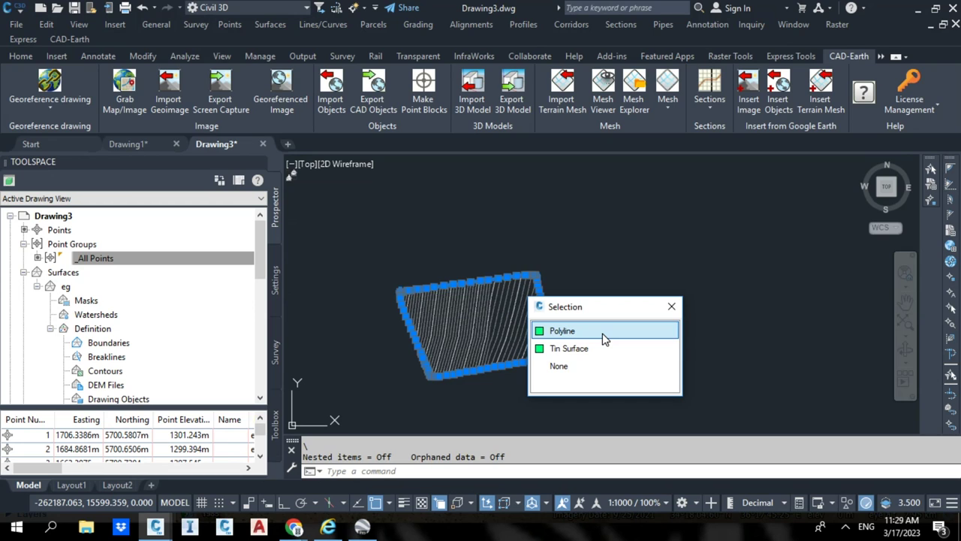
key(Escape)
key(Escape)
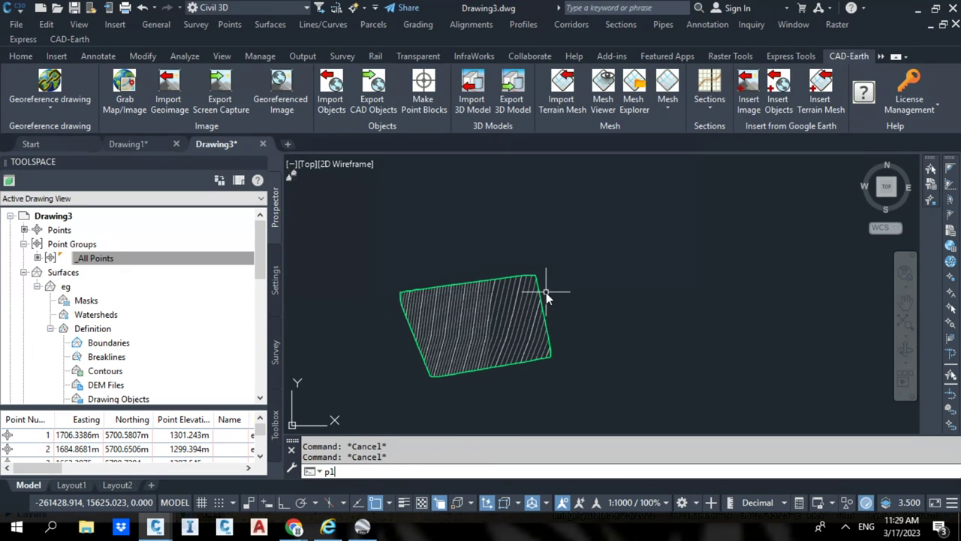
Draw a single-segment, nearly horizontal reference polyline above the surface, extending well past its right side
key(Return)
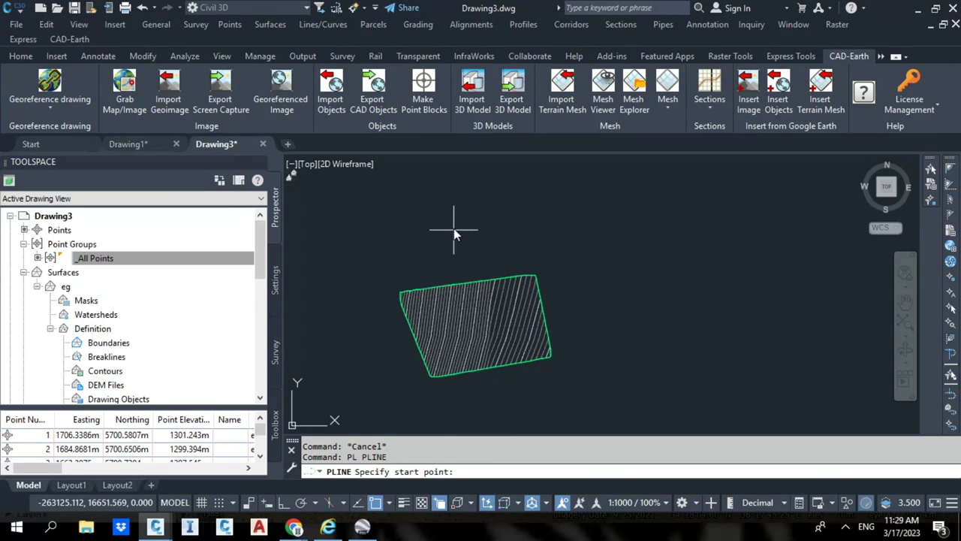
click(454, 229)
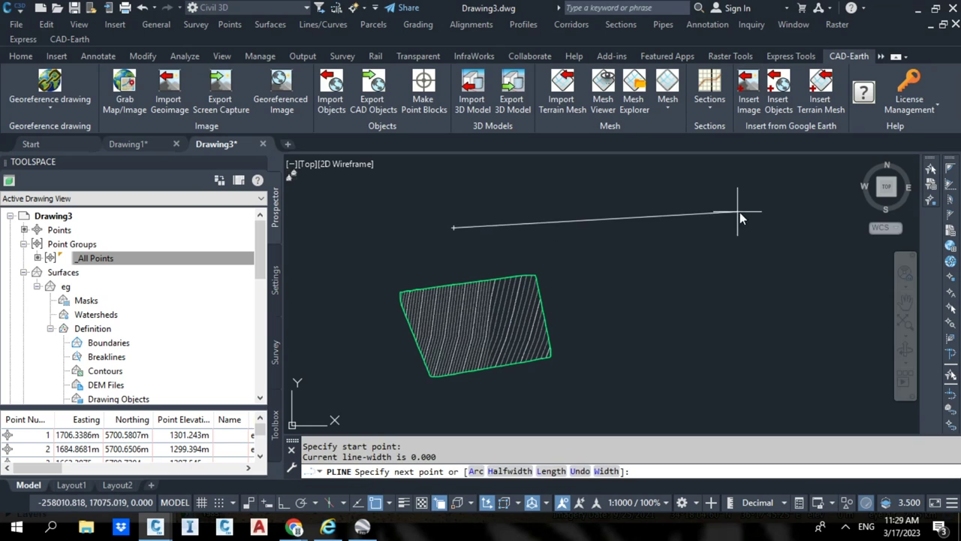
click(799, 216)
key(Escape)
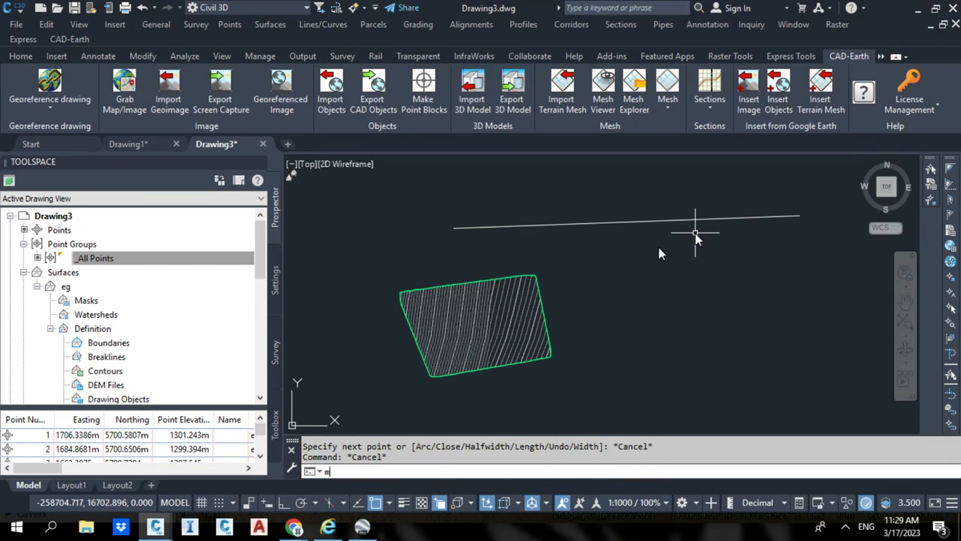
Move the flattened border polyline clear of the eg surface, using the two ends of the reference line as base and destination points
text(m)
key(Return)
click(499, 280)
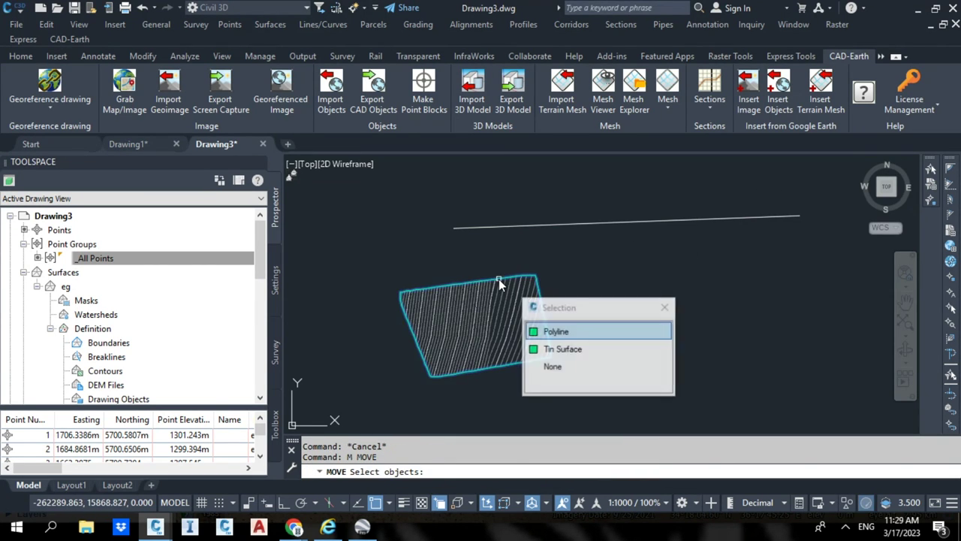
click(544, 330)
key(Return)
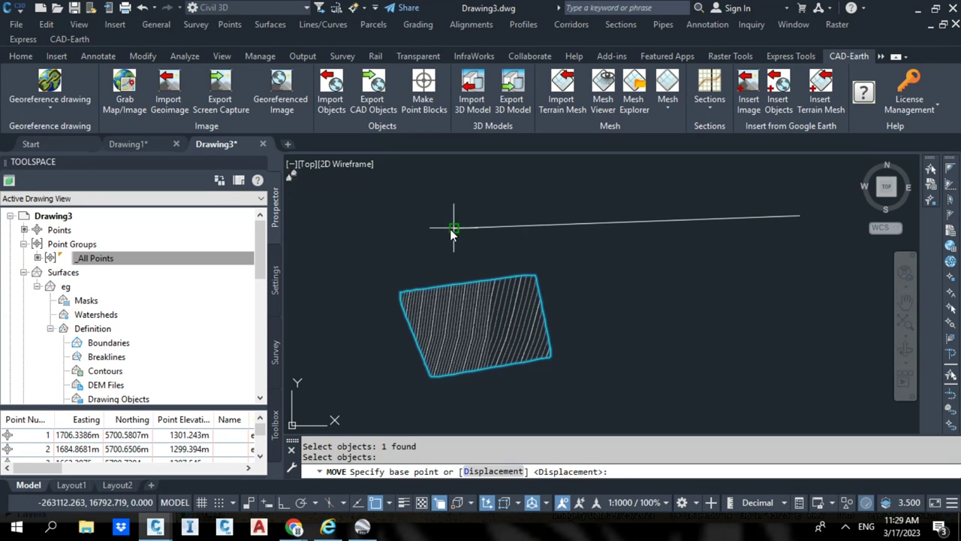
click(453, 226)
middle_drag(806, 274, 759, 262)
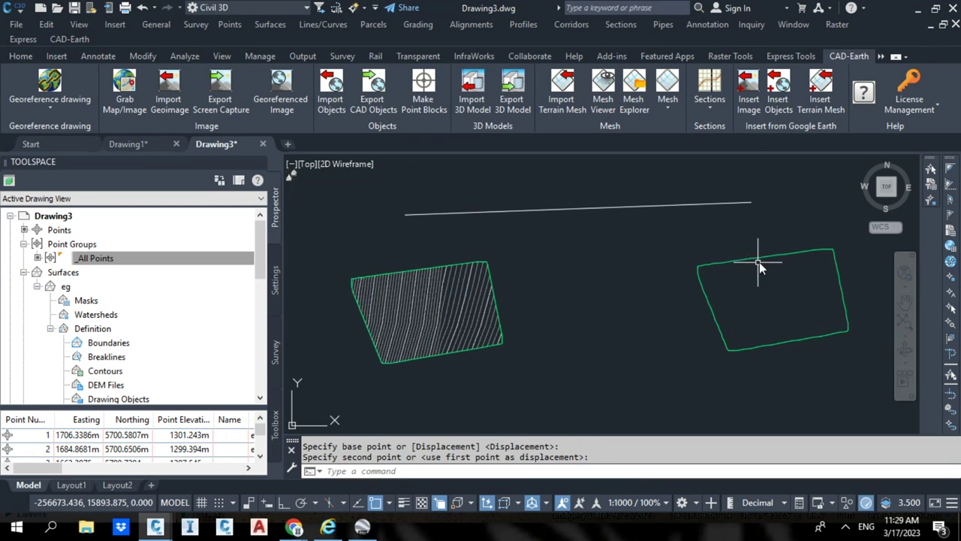
key(Escape)
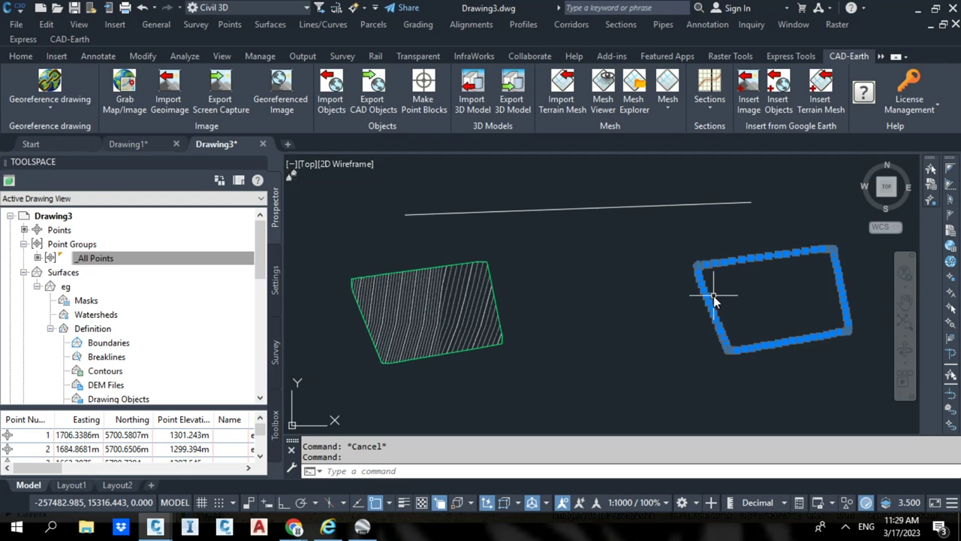
Move the flattened border polyline back onto the eg surface, from the reference line's right end to its left end
key(Escape)
key(Return)
click(722, 297)
click(655, 274)
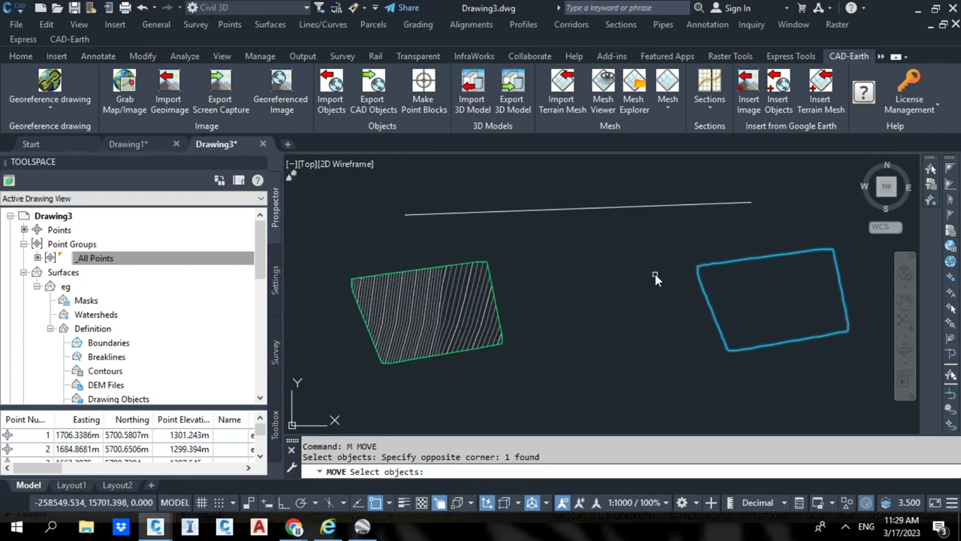
key(Return)
click(751, 208)
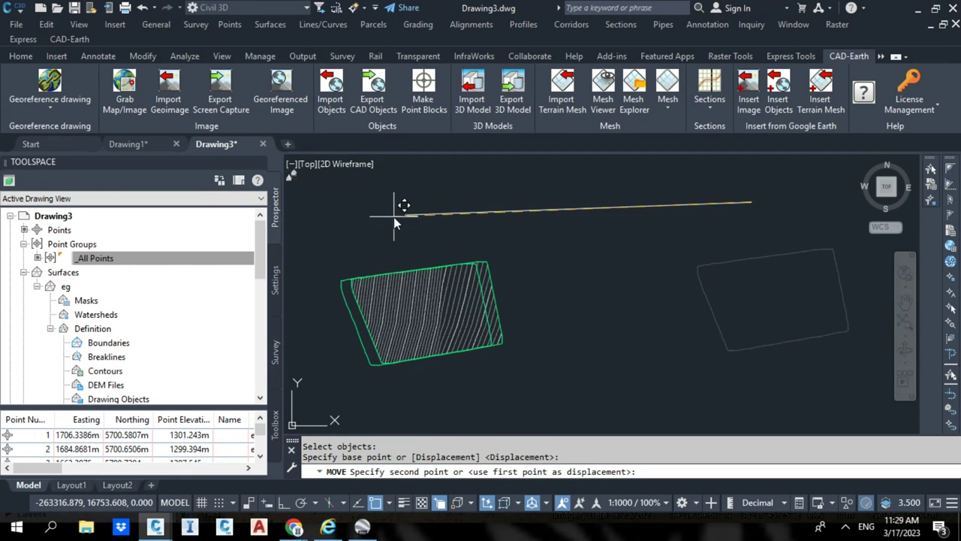
click(405, 213)
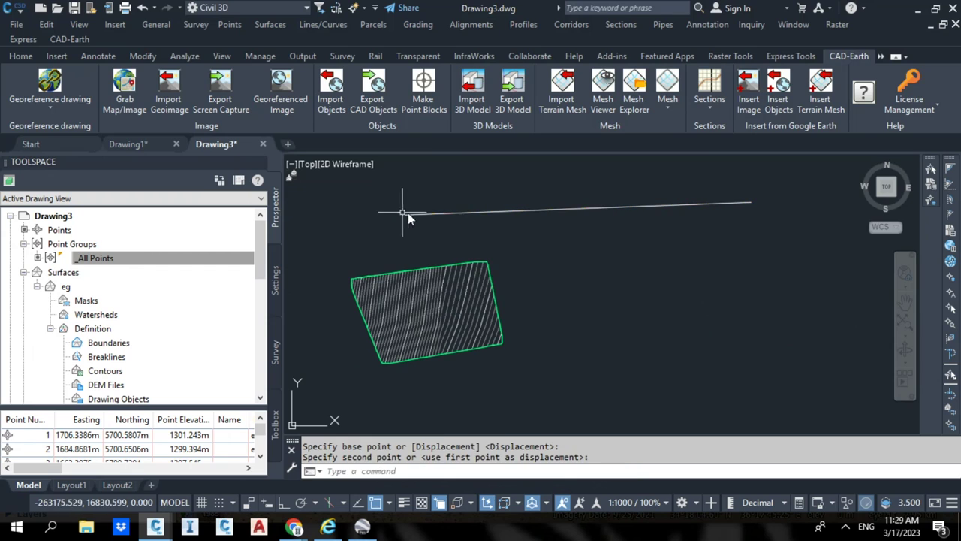
Erase the reference line above the surface and zoom to the drawing extents
click(477, 212)
text(e)
key(Return)
text(z)
key(Return)
text(e)
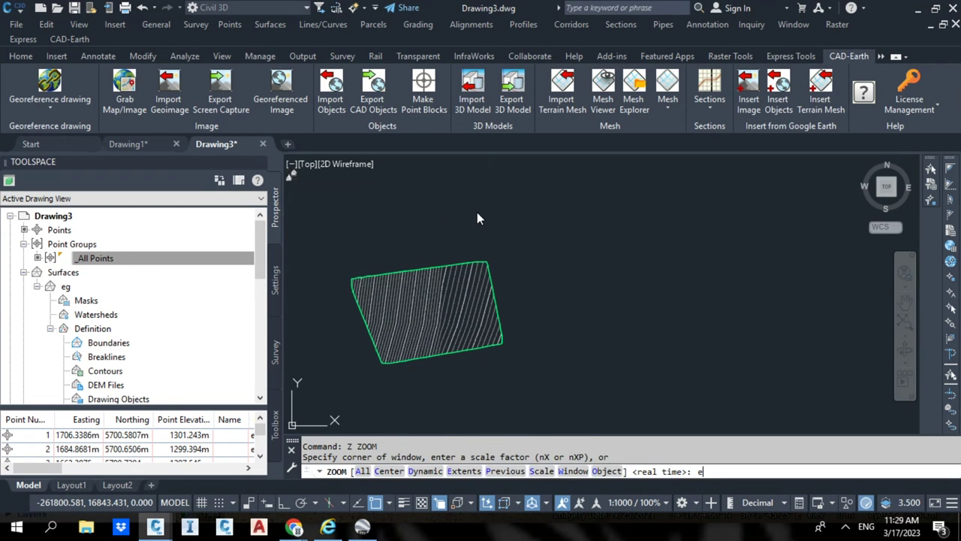
key(Return)
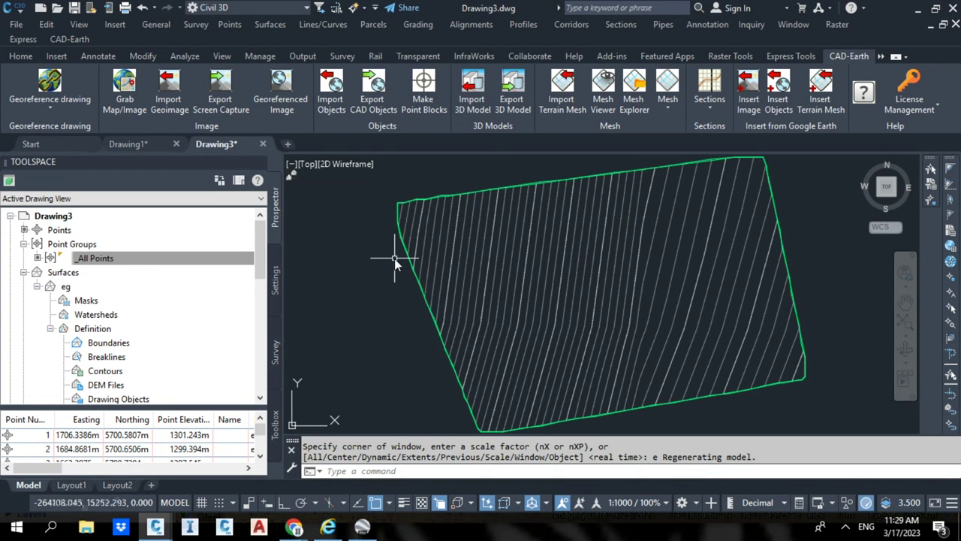
Import a full-color, maximum-resolution Google hybrid geoimage clipped to the border polyline, overwriting e.jpg in the drape folder
click(173, 92)
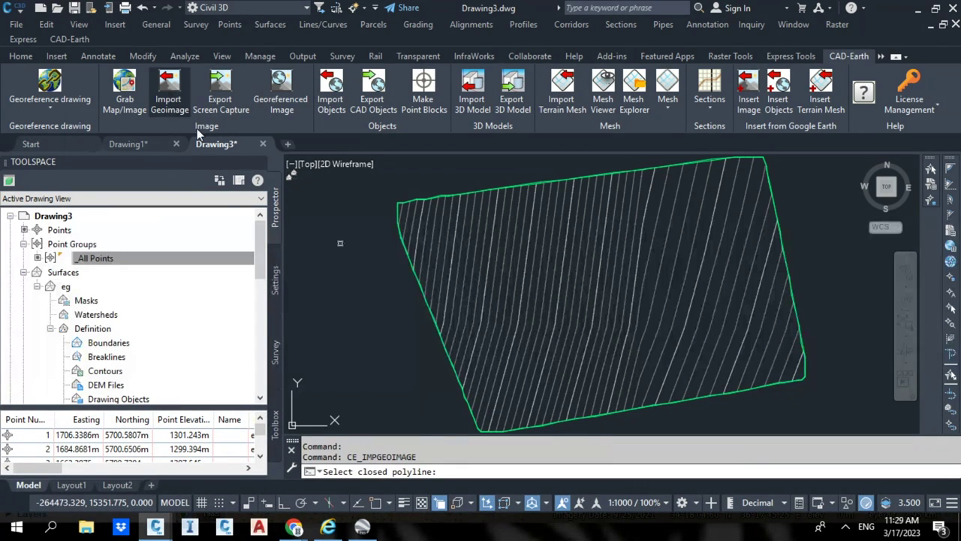
click(420, 289)
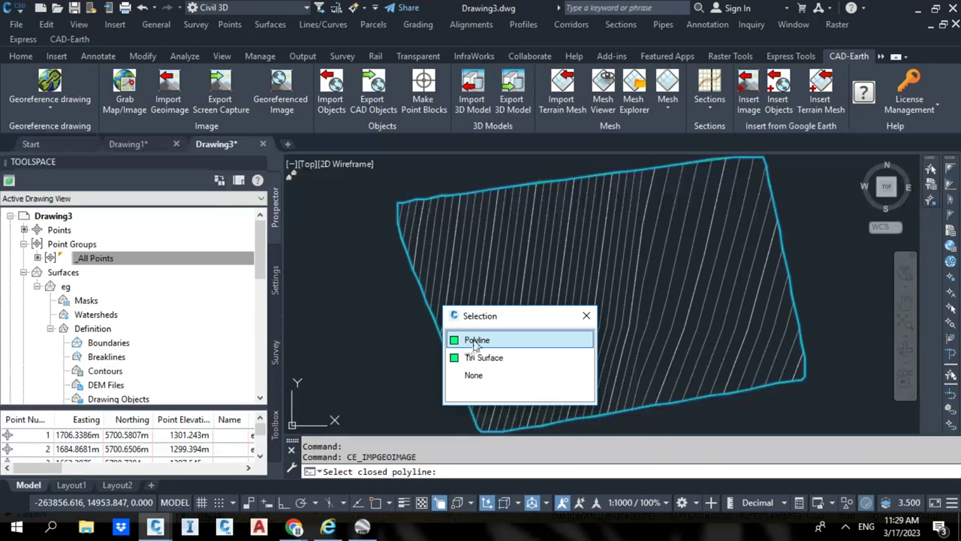
click(475, 340)
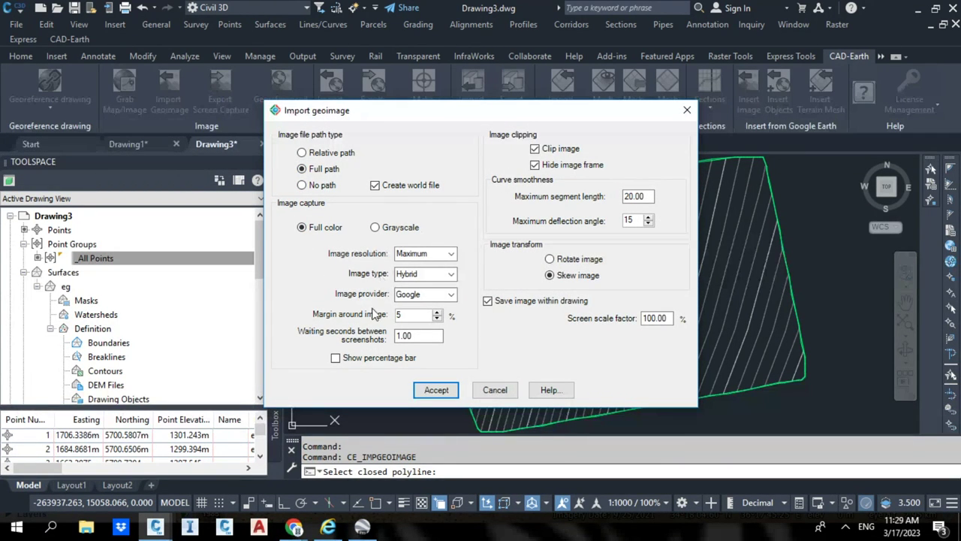
click(436, 391)
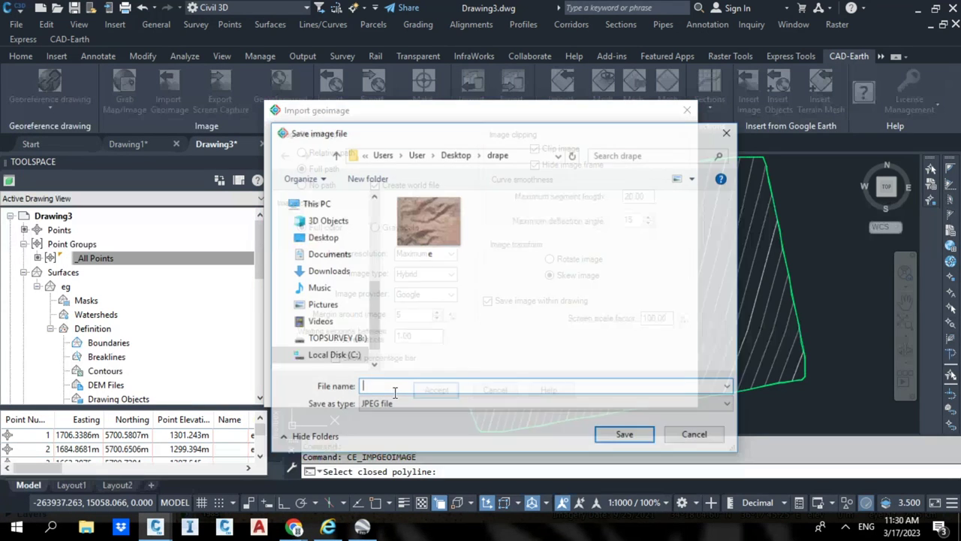
click(425, 223)
click(625, 436)
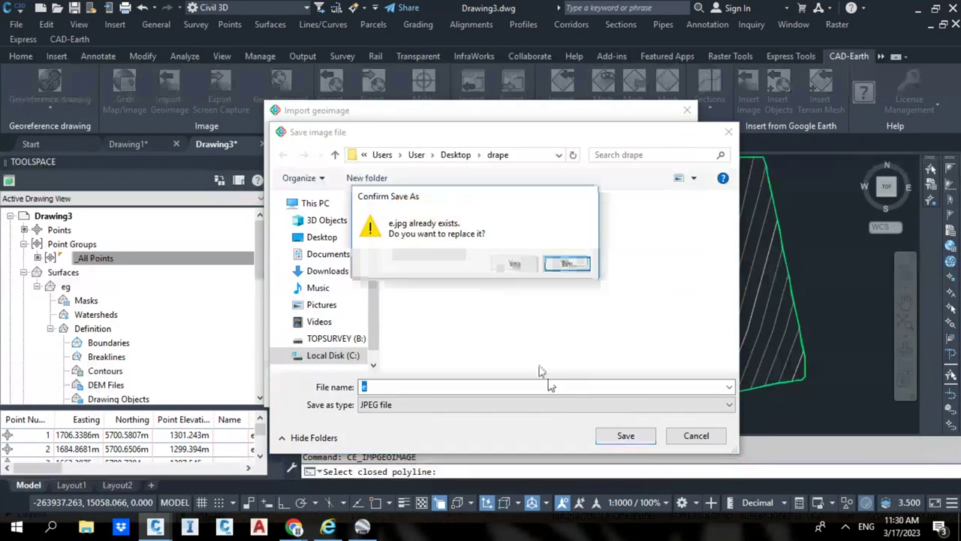
click(506, 266)
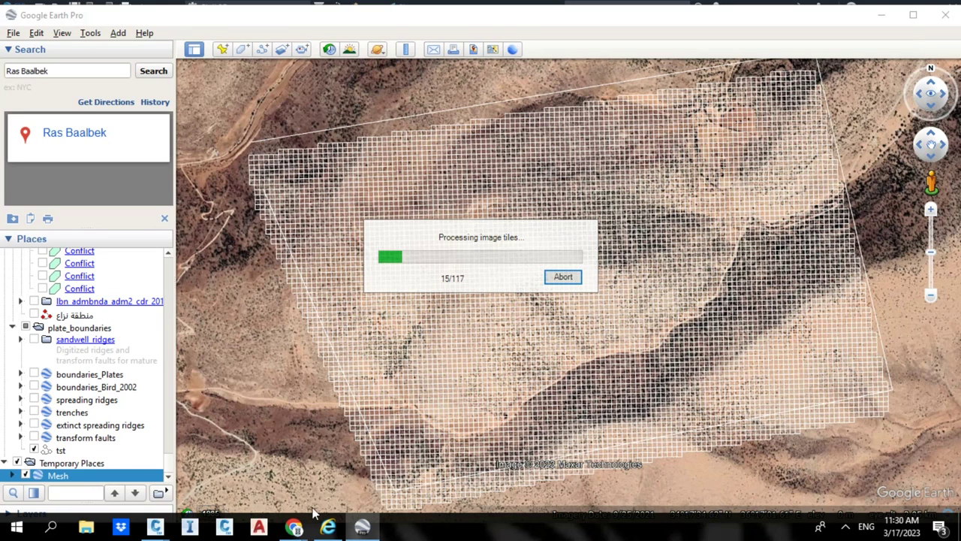
mouse_move(293, 531)
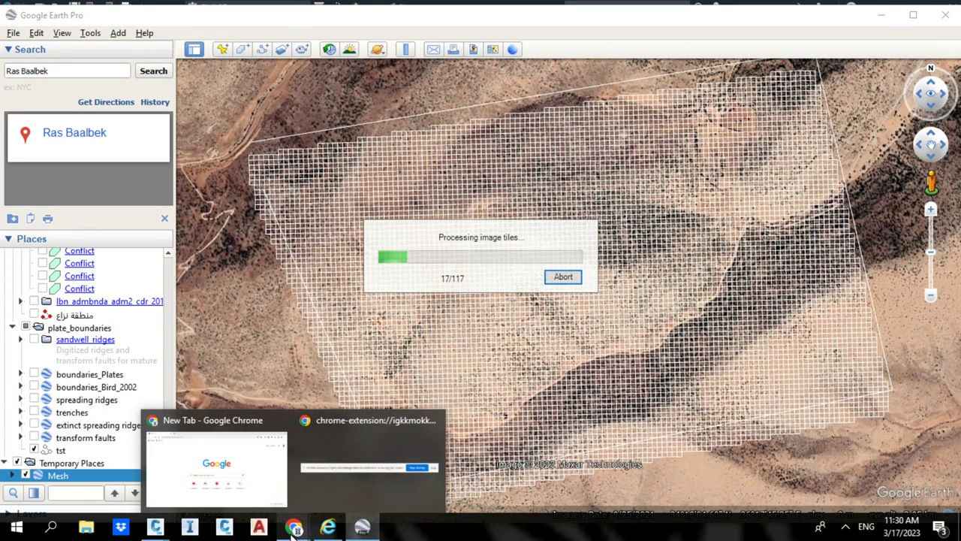
click(241, 477)
click(855, 37)
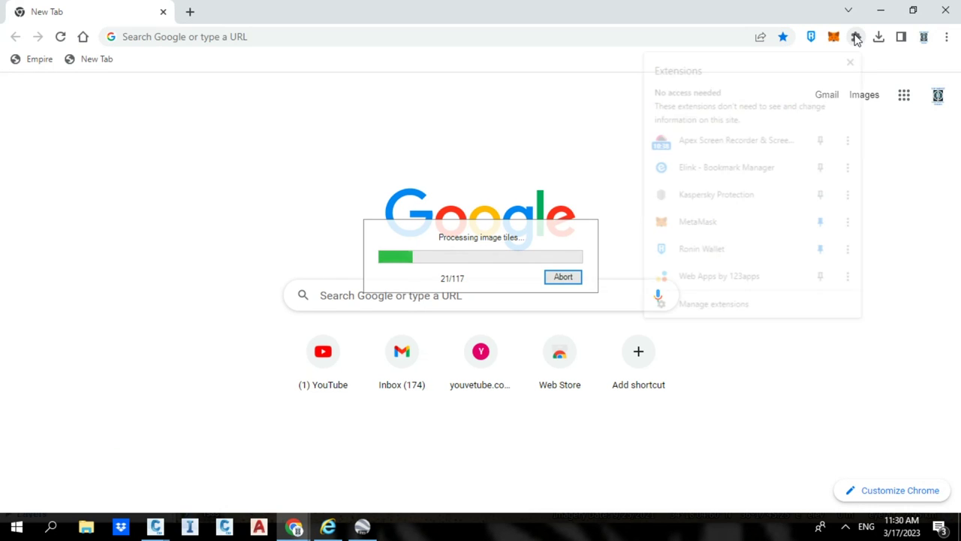
click(757, 148)
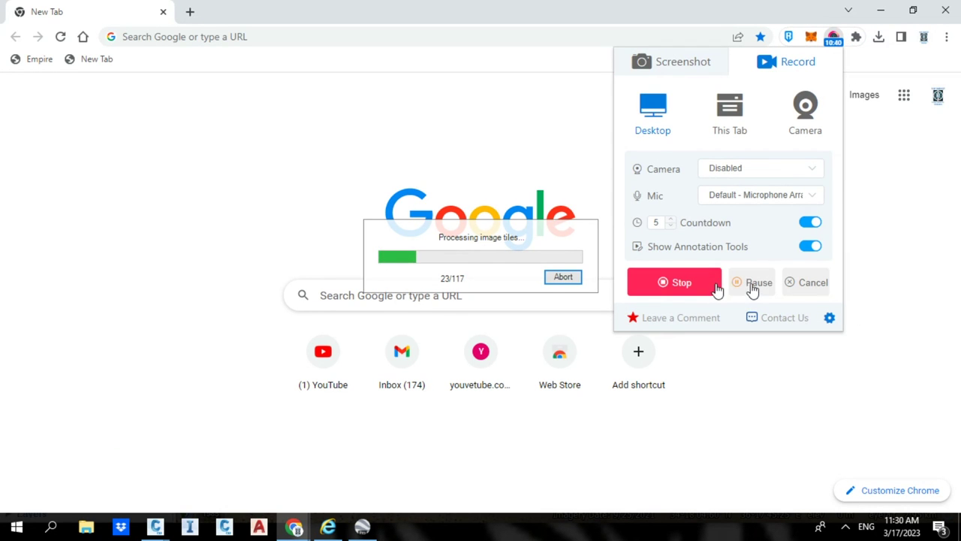
Switch back to Drawing3 in Civil 3D and set the eg surface's style to Contours and Triangles
mouse_move(157, 528)
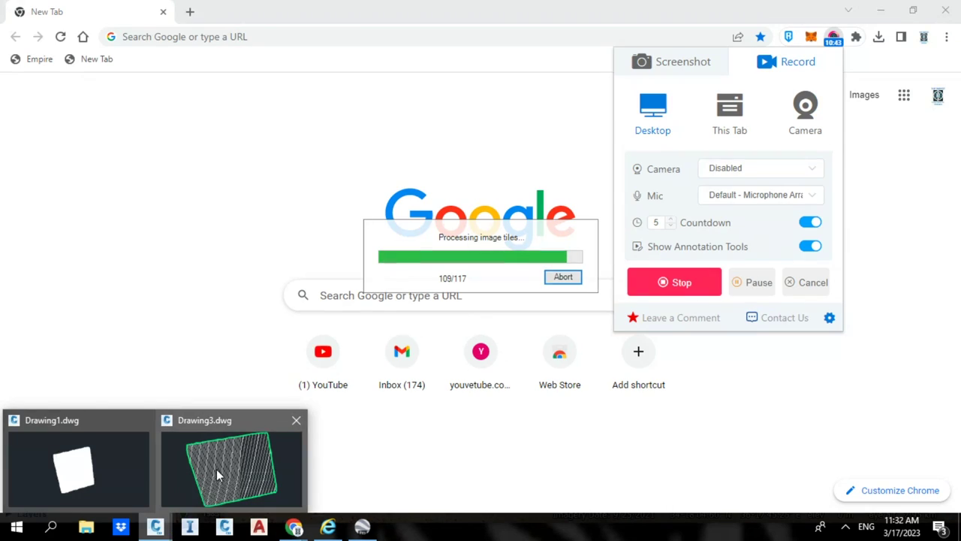
click(217, 468)
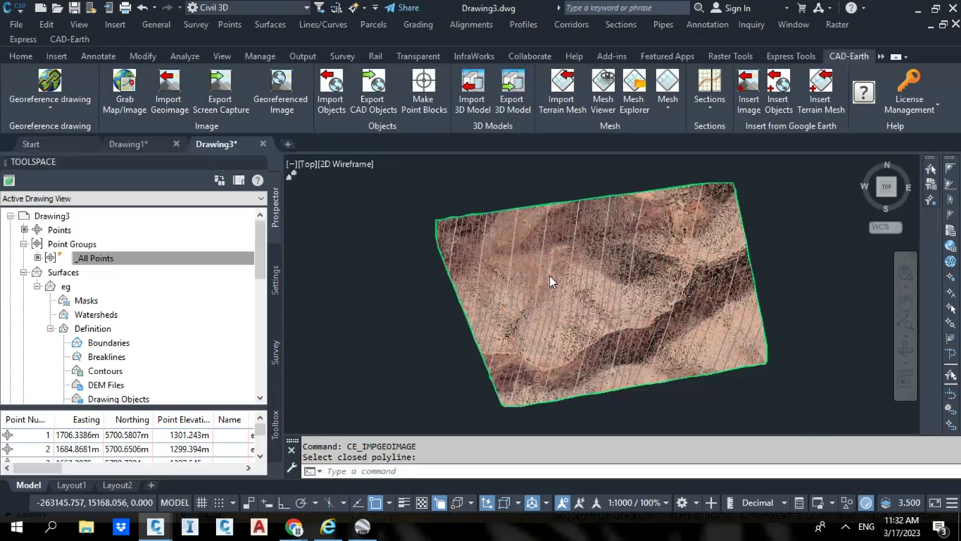
scroll(543, 257, up, 5)
scroll(543, 257, down, 4)
scroll(587, 288, up, 3)
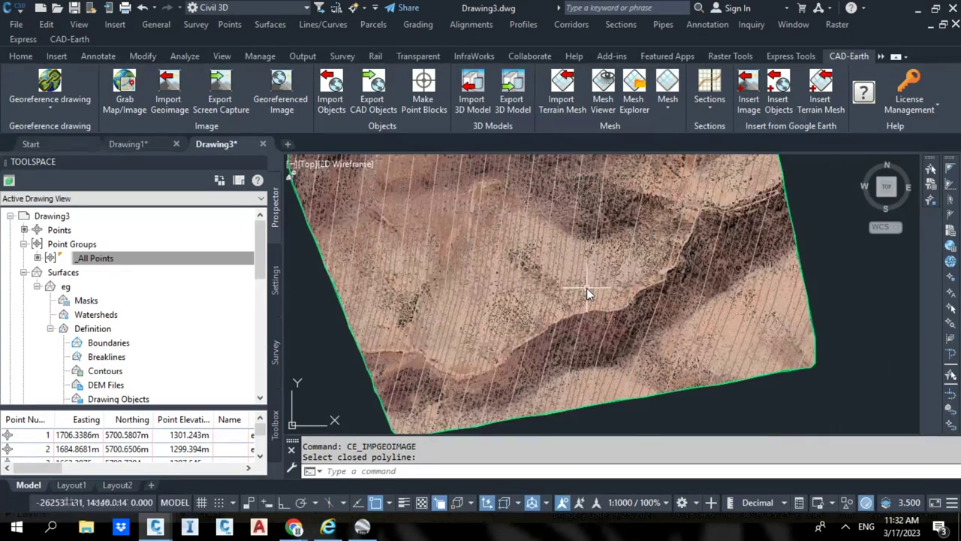
scroll(584, 316, down, 2)
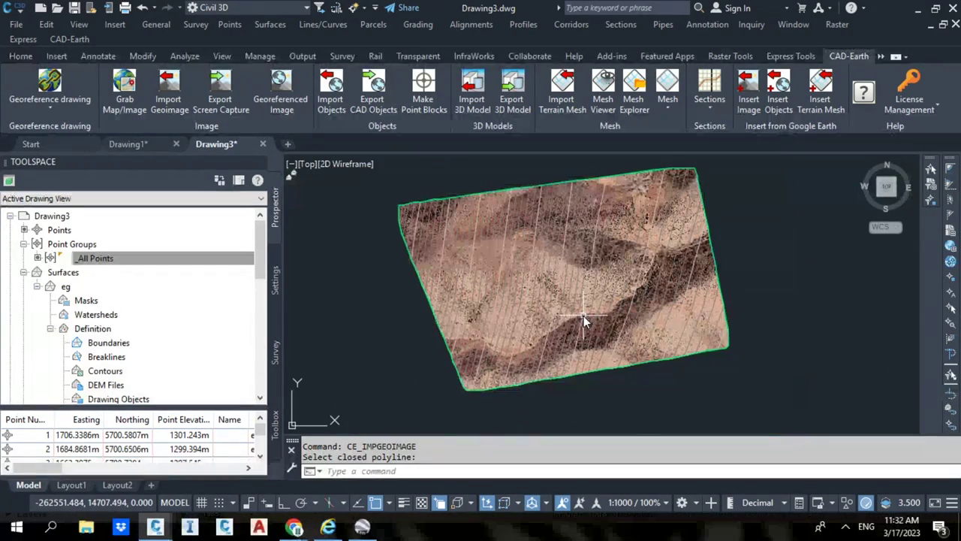
click(67, 288)
right_click(68, 290)
click(113, 225)
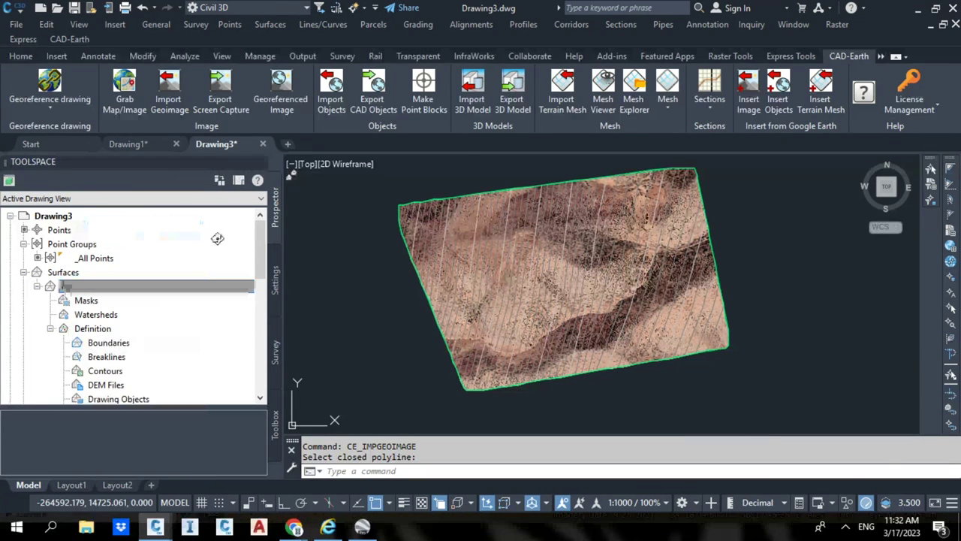
click(124, 202)
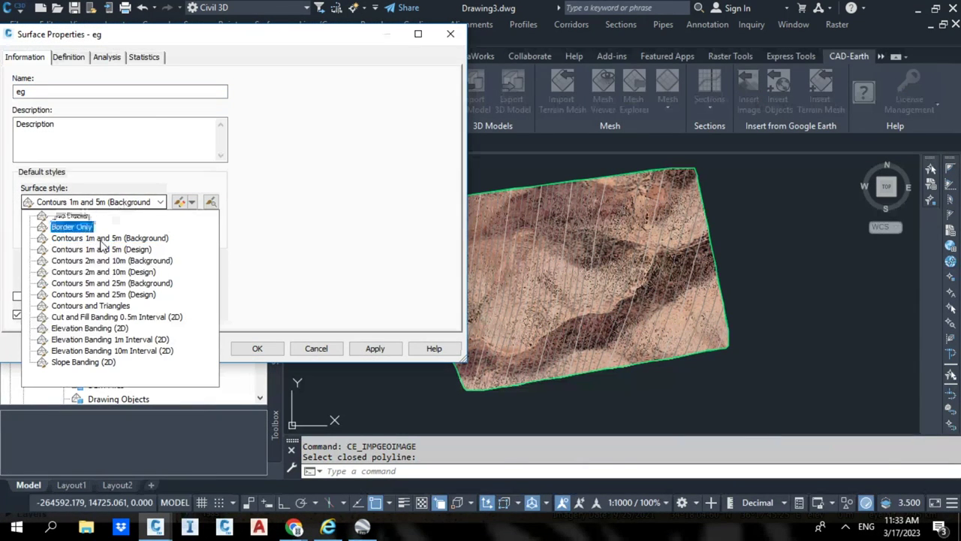
click(114, 310)
click(252, 350)
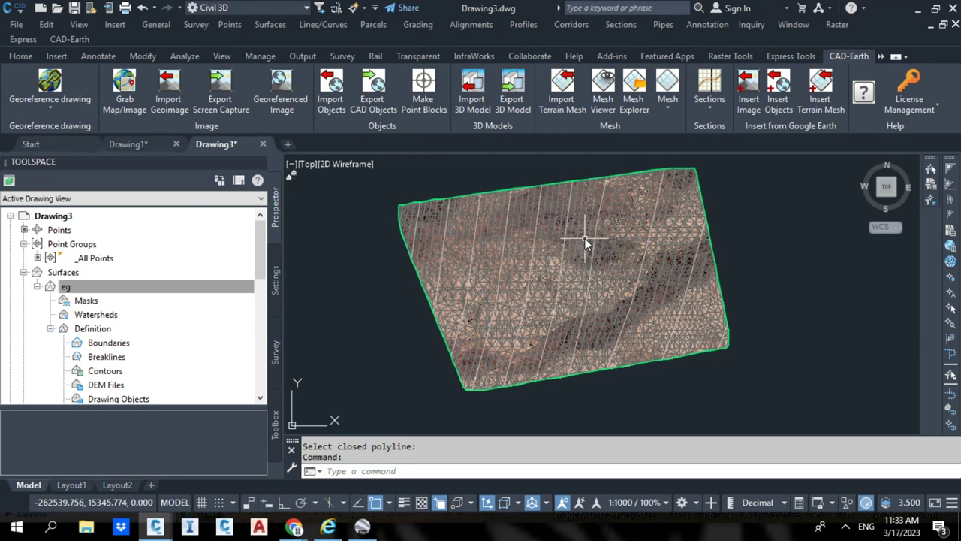
Drape image e over the eg surface with the render material name eg_e_RenderMaterial
scroll(696, 361, up, 2)
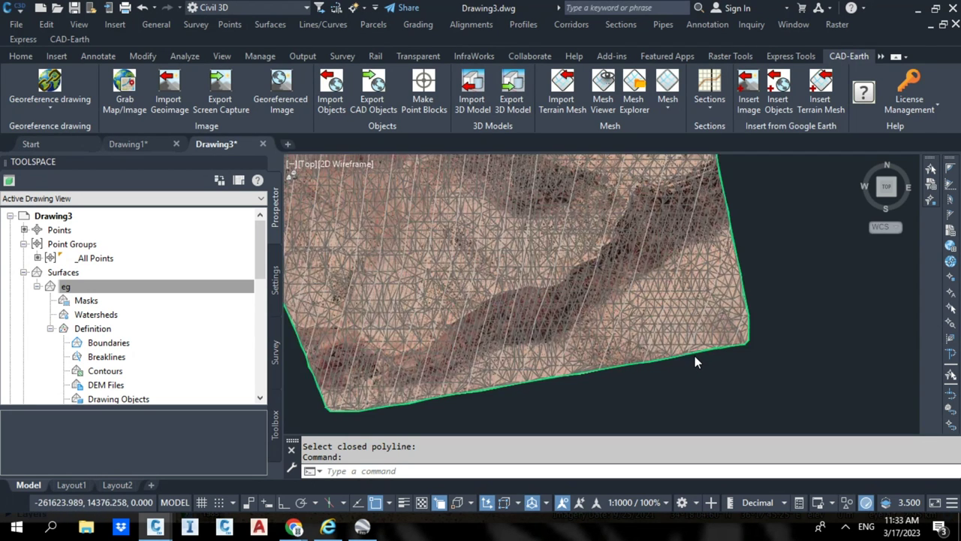
click(695, 356)
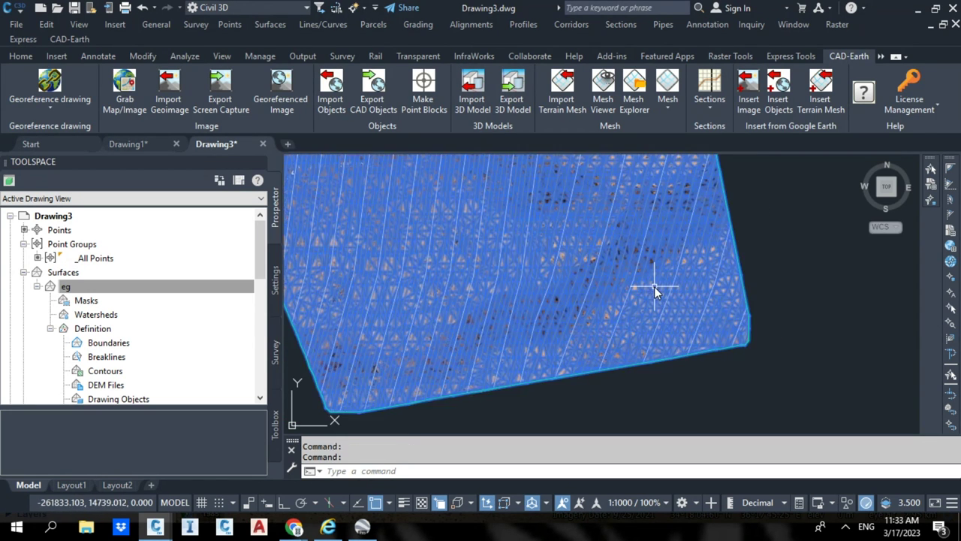
scroll(657, 326, down, 3)
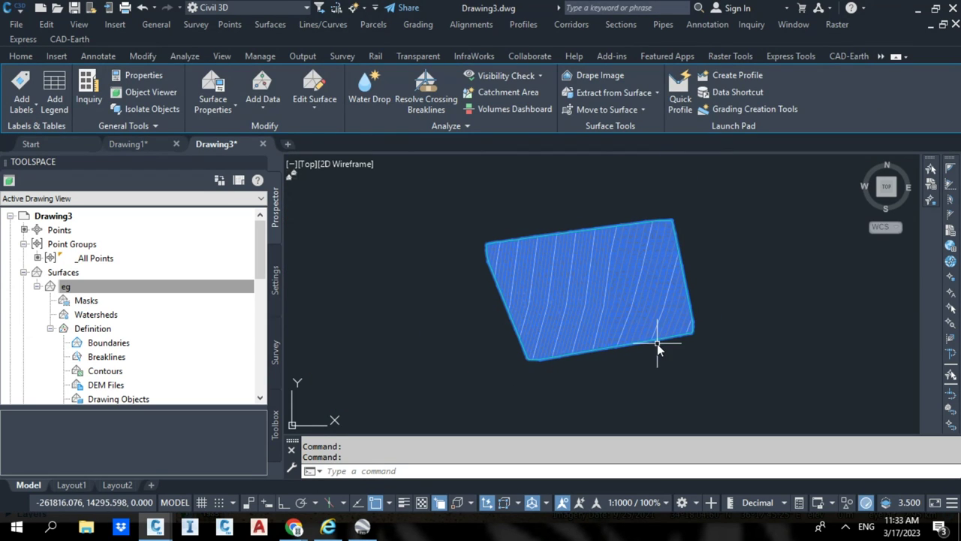
click(596, 75)
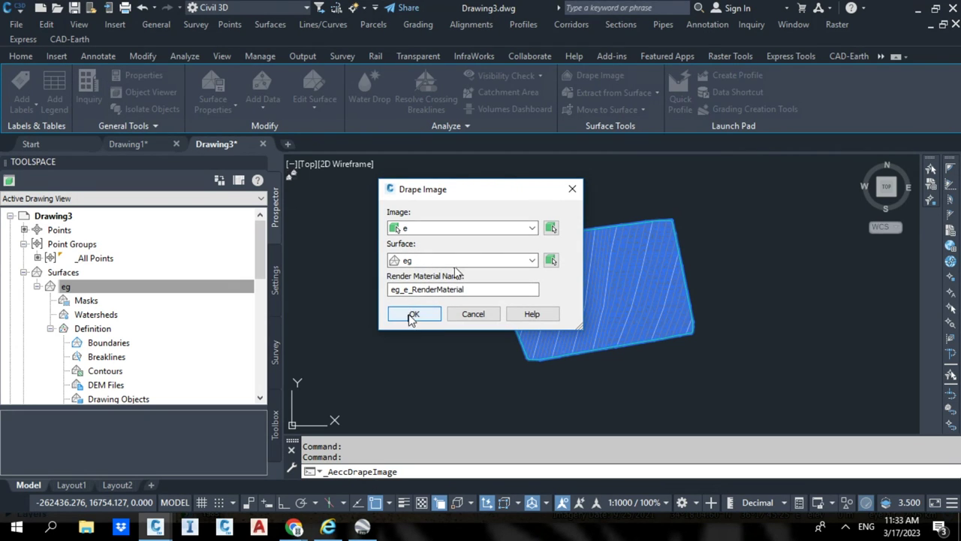
click(414, 314)
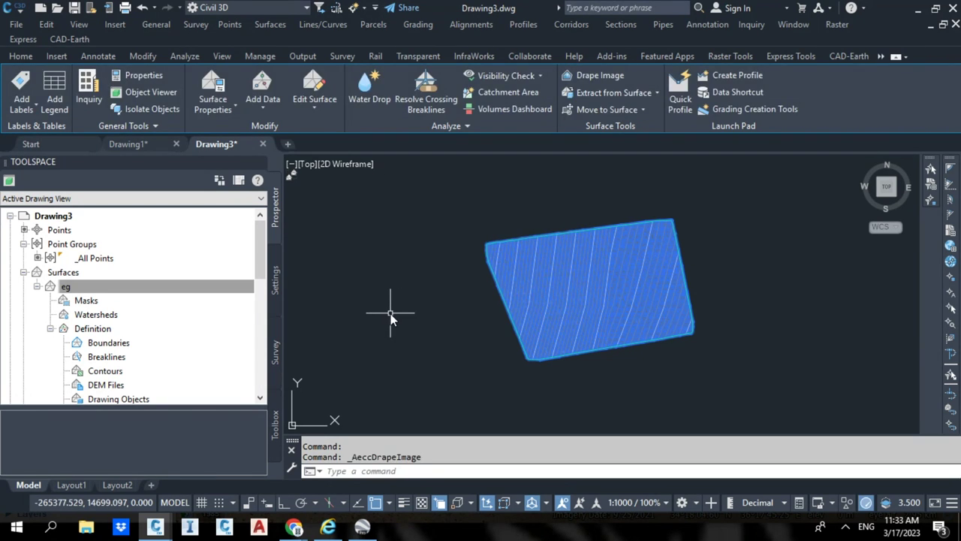
Examine the draped eg surface in the Object Viewer from the SW Isometric view, orbiting around the terrain, and close the viewer
scroll(548, 339, up, 5)
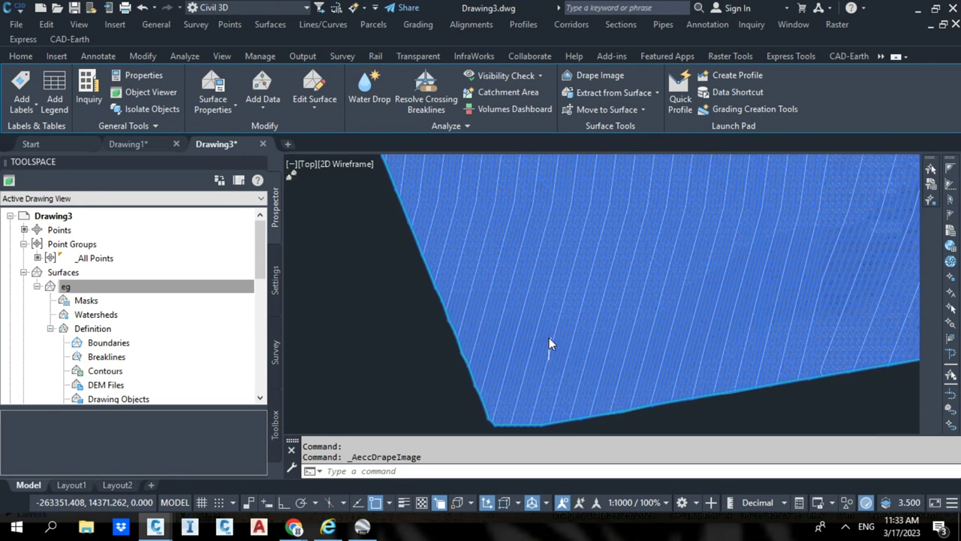
scroll(549, 340, down, 5)
right_click(579, 263)
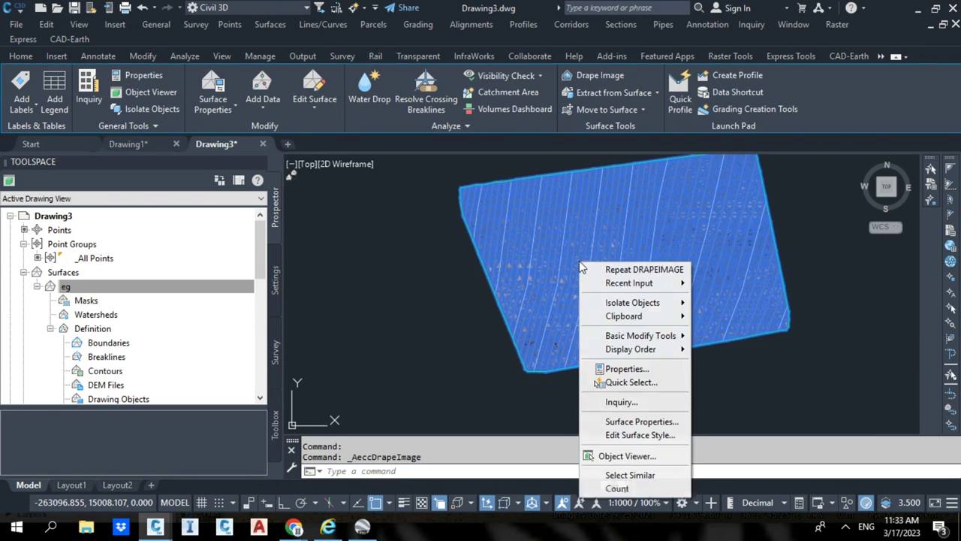
click(687, 456)
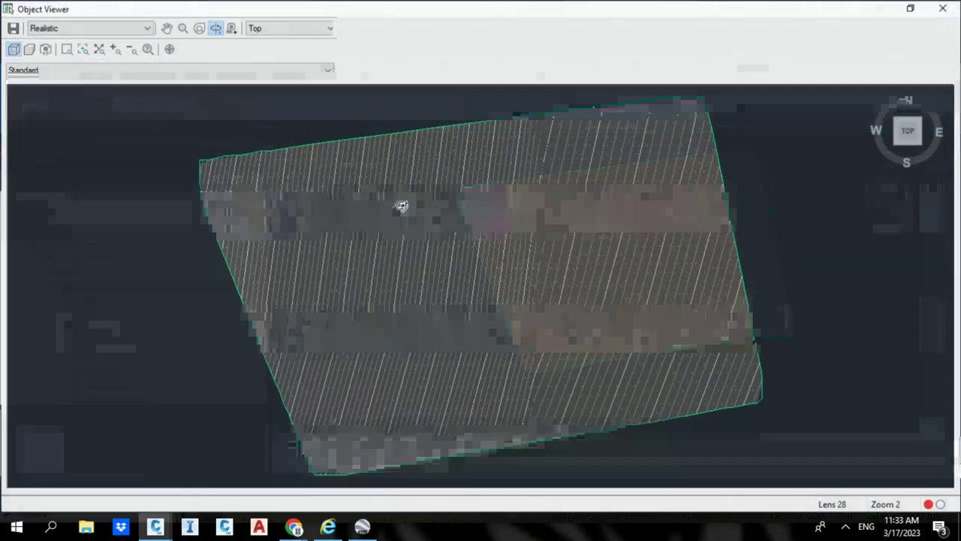
click(269, 29)
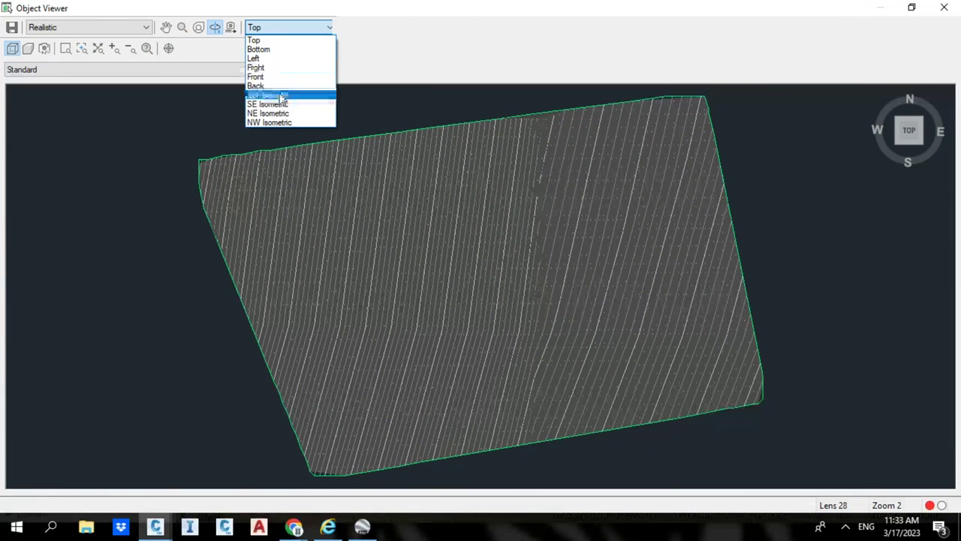
click(286, 99)
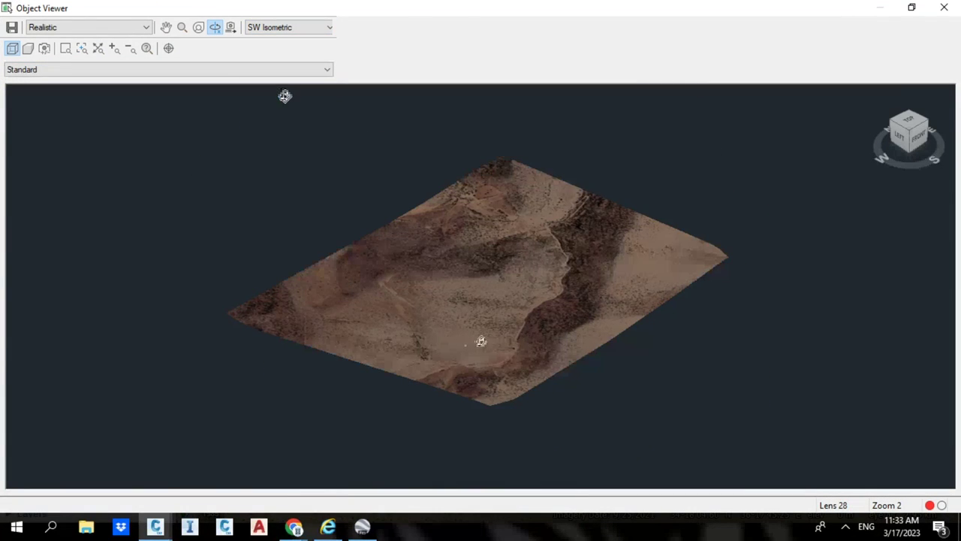
drag(481, 339, 444, 334)
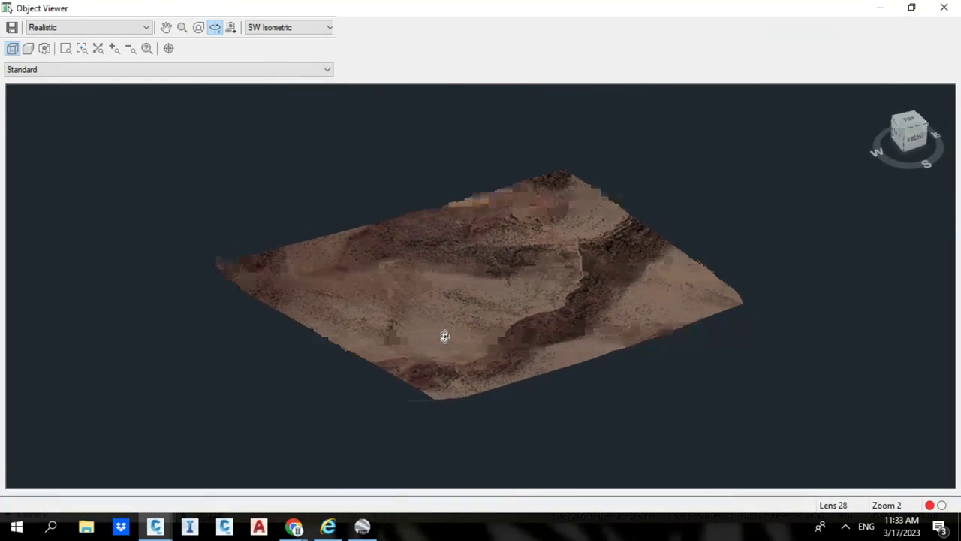
scroll(505, 332, up, 5)
scroll(506, 332, down, 5)
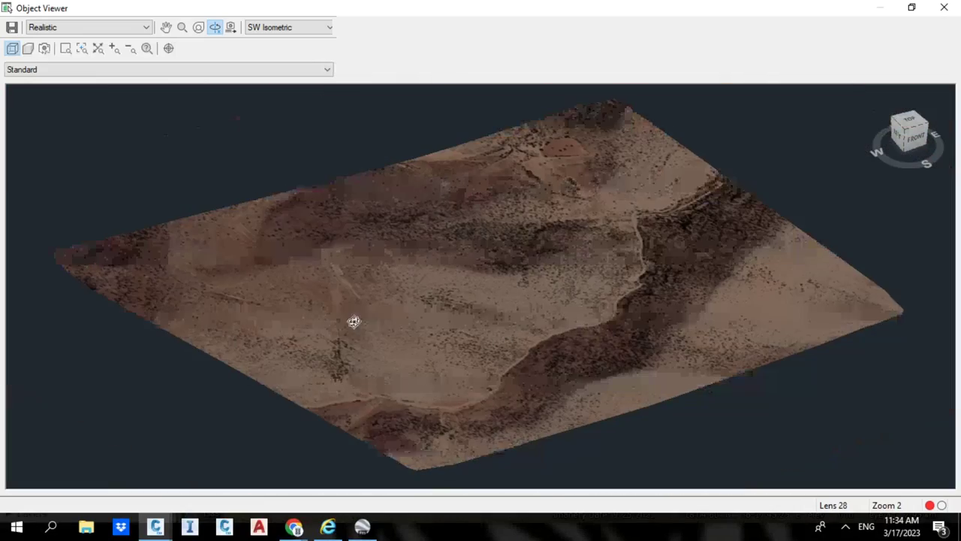
drag(353, 322, 323, 323)
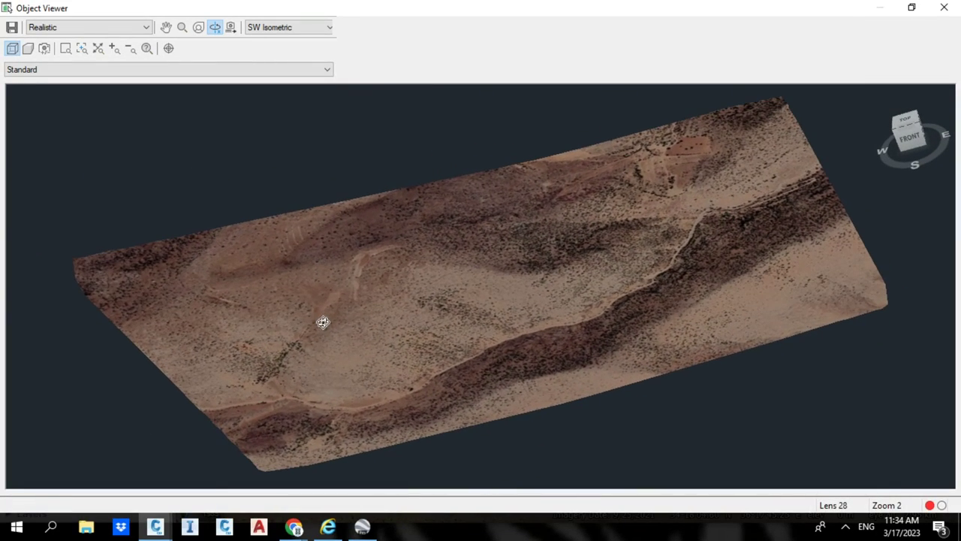
click(944, 8)
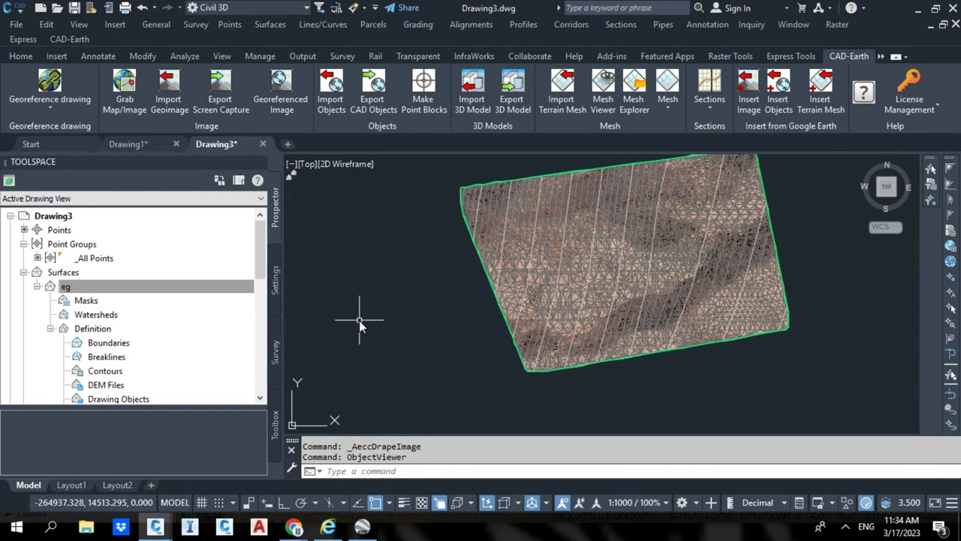
scroll(359, 320, down, 1)
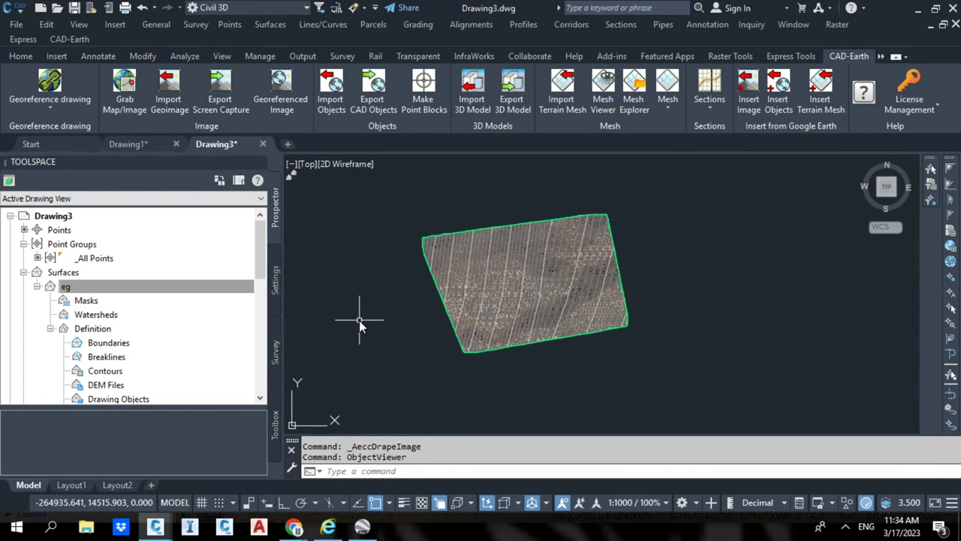